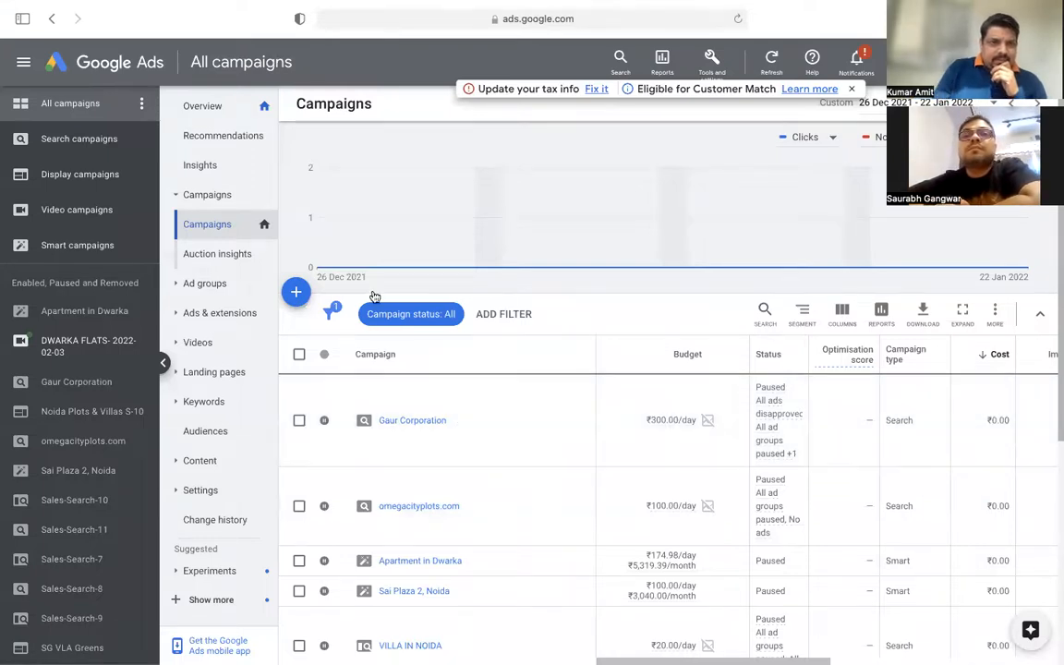
Start a new campaign with the Leads objective and accept the account-default conversion goals
{"action": "left_click", "coordinate": [294, 294]}
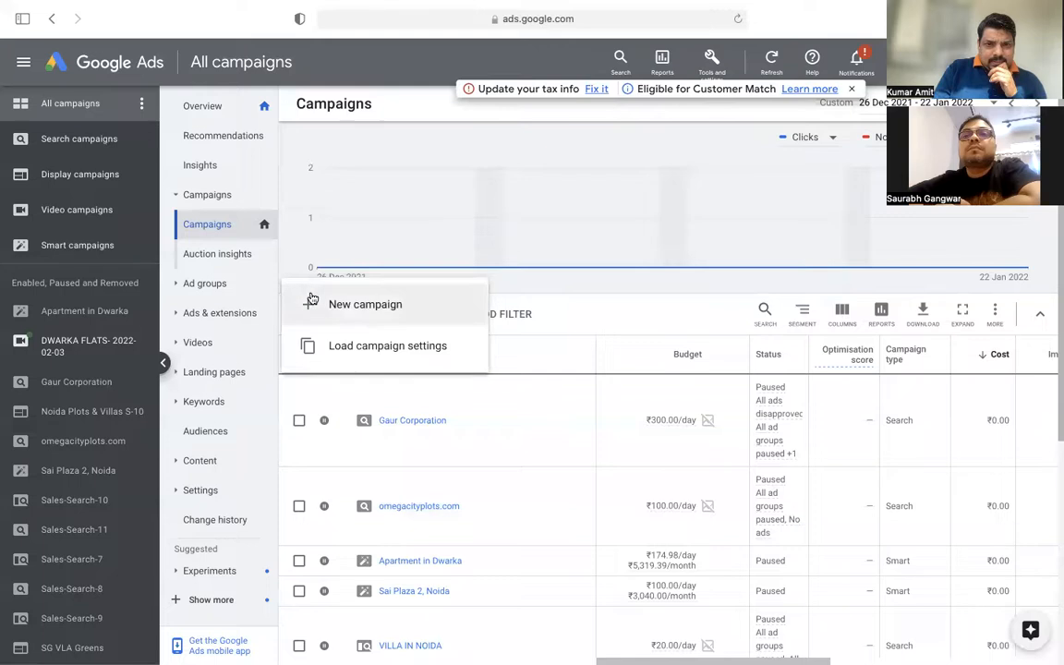
{"action": "left_click", "coordinate": [341, 314]}
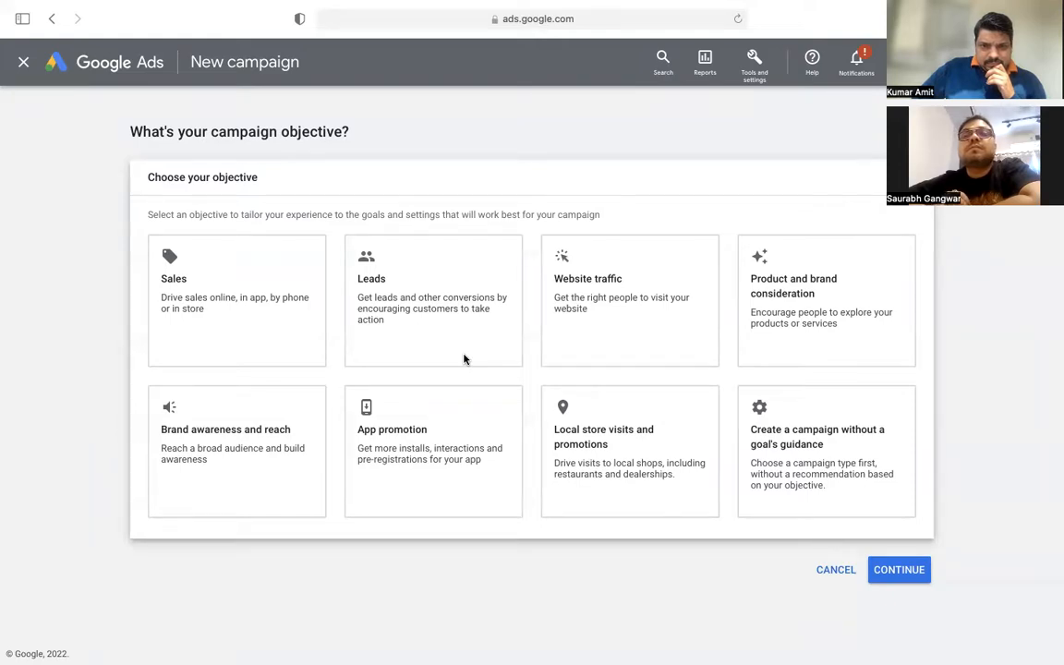
{"action": "left_click_drag", "start_coordinate": [403, 296], "coordinate": [412, 303]}
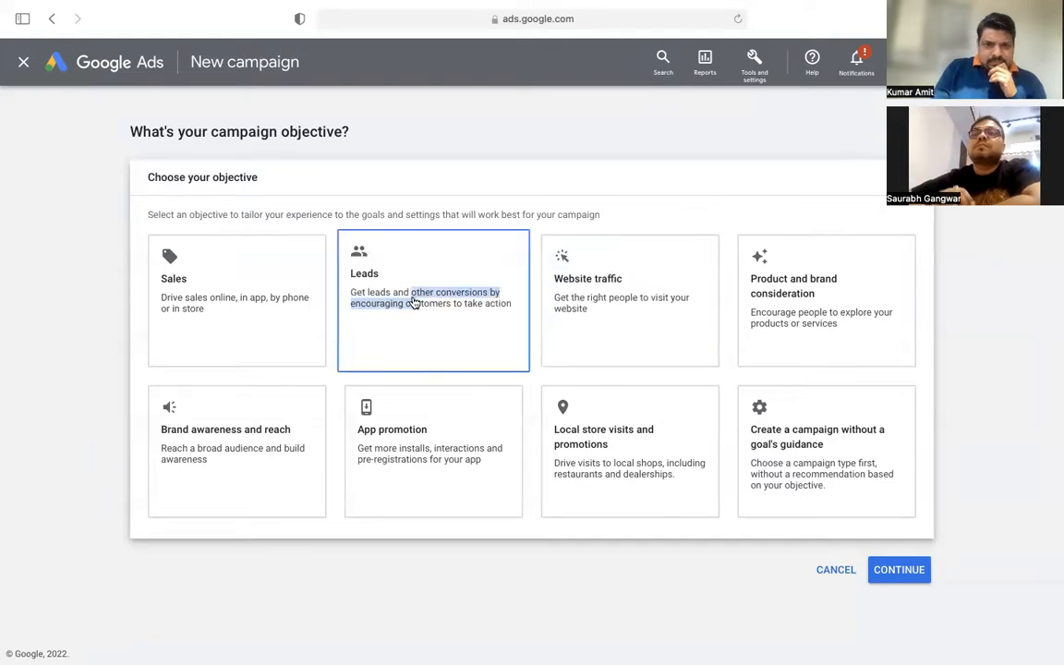
{"action": "scroll", "coordinate": [415, 302], "scroll_direction": "down", "scroll_amount": 3}
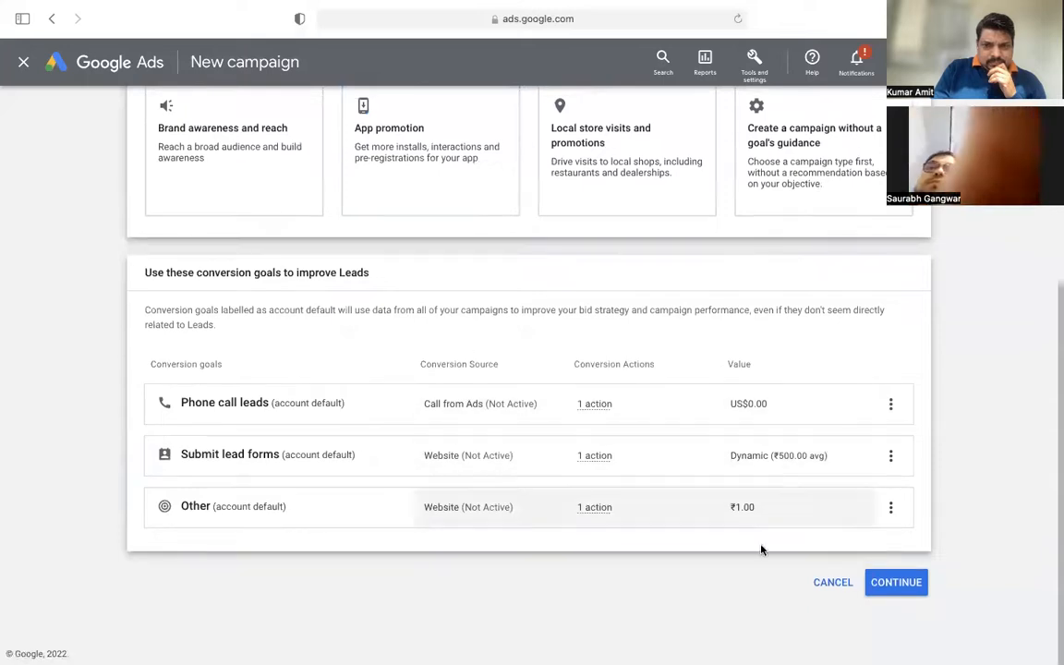
{"action": "left_click", "coordinate": [893, 592]}
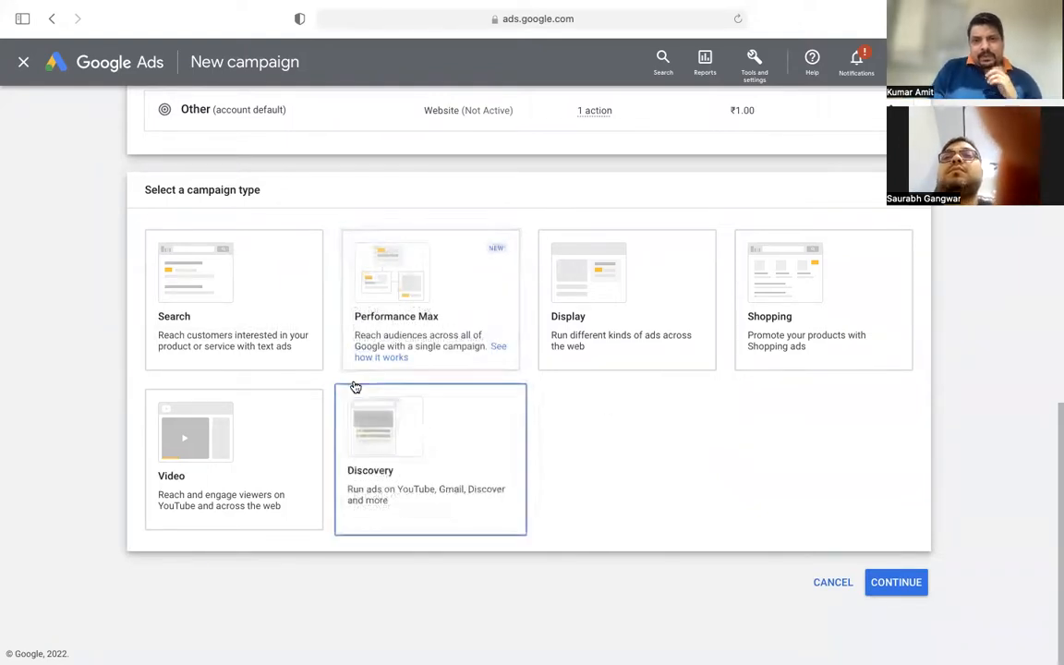
Choose Performance Max as the campaign type, keep the name Leads-Performance Max-1 and continue to budget and bidding
{"action": "left_click", "coordinate": [444, 297]}
{"action": "scroll", "coordinate": [429, 342], "scroll_direction": "up", "scroll_amount": 10}
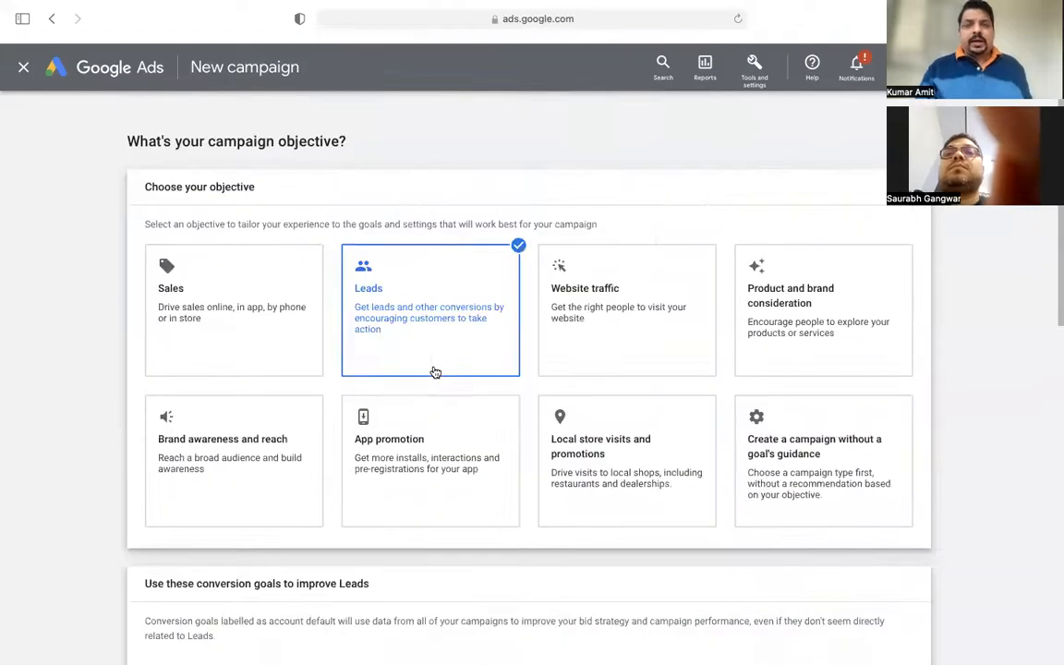
{"action": "scroll", "coordinate": [479, 399], "scroll_direction": "down", "scroll_amount": 10}
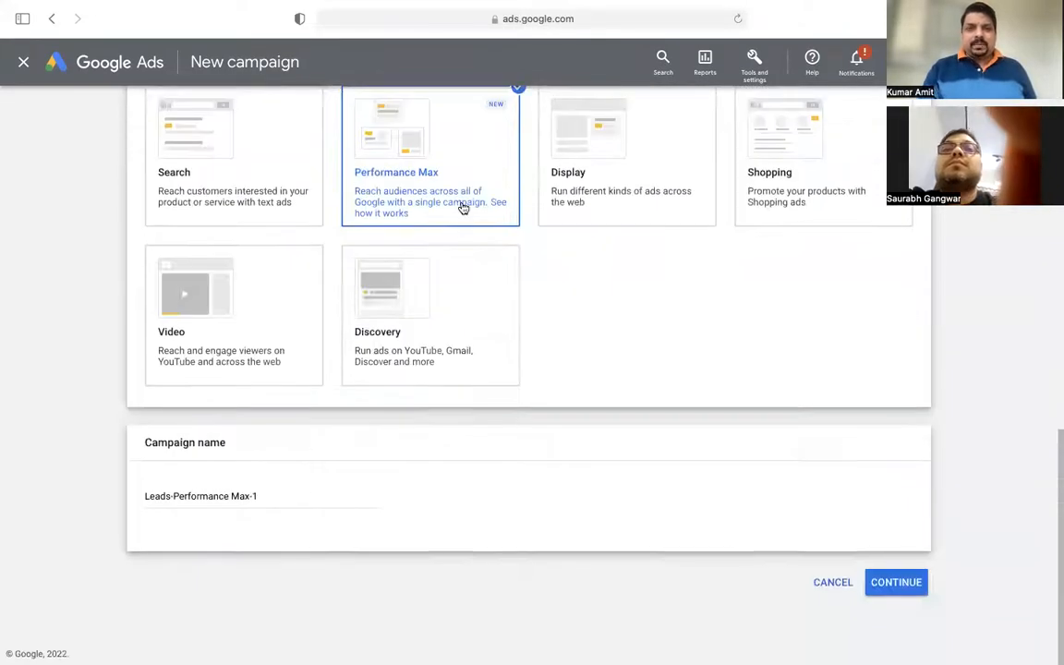
{"action": "left_click", "coordinate": [896, 592]}
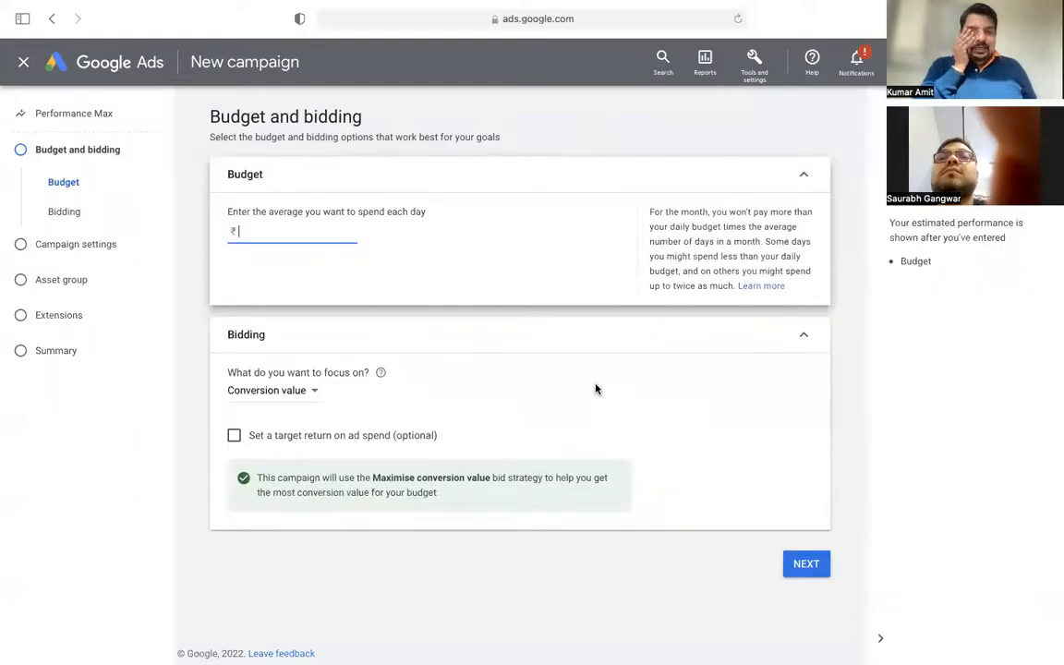
Set the average daily budget to ₹500, keep bidding focused on Conversion value and continue to the campaign settings
{"action": "type", "text": "1"}
{"action": "key", "text": "BackSpace"}
{"action": "type", "text": "500"}
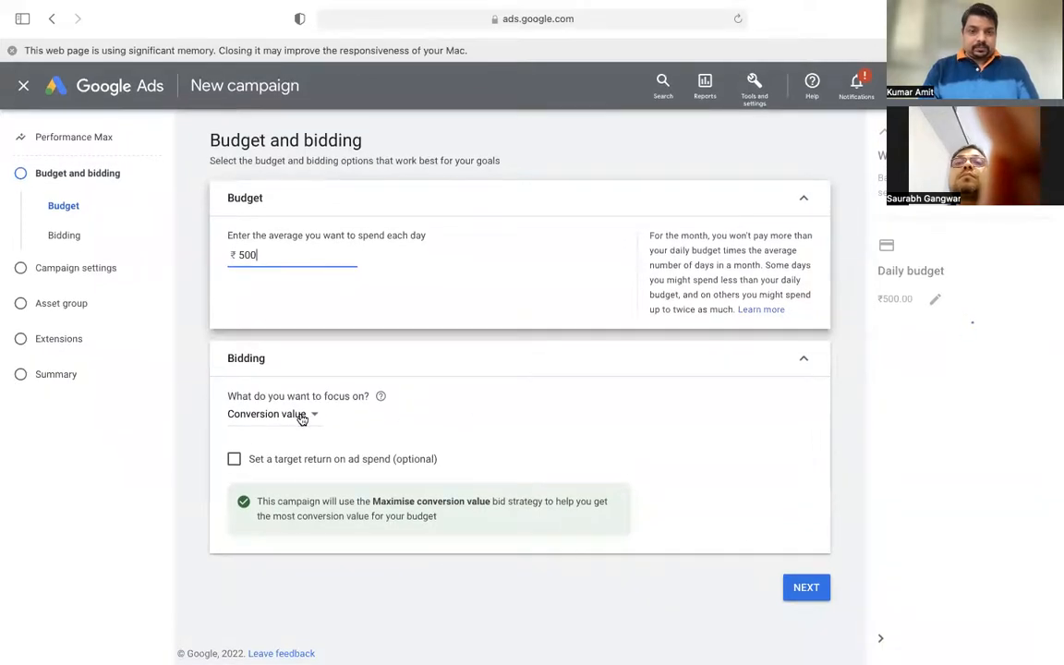
{"action": "left_click", "coordinate": [310, 414]}
{"action": "left_click", "coordinate": [475, 420]}
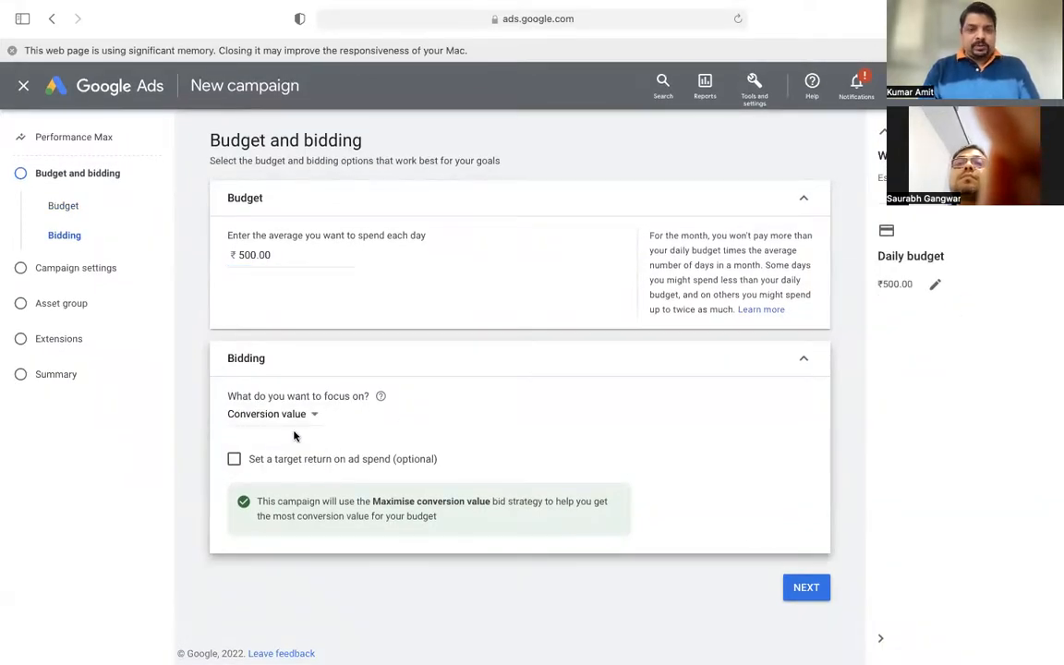
{"action": "left_click", "coordinate": [806, 591]}
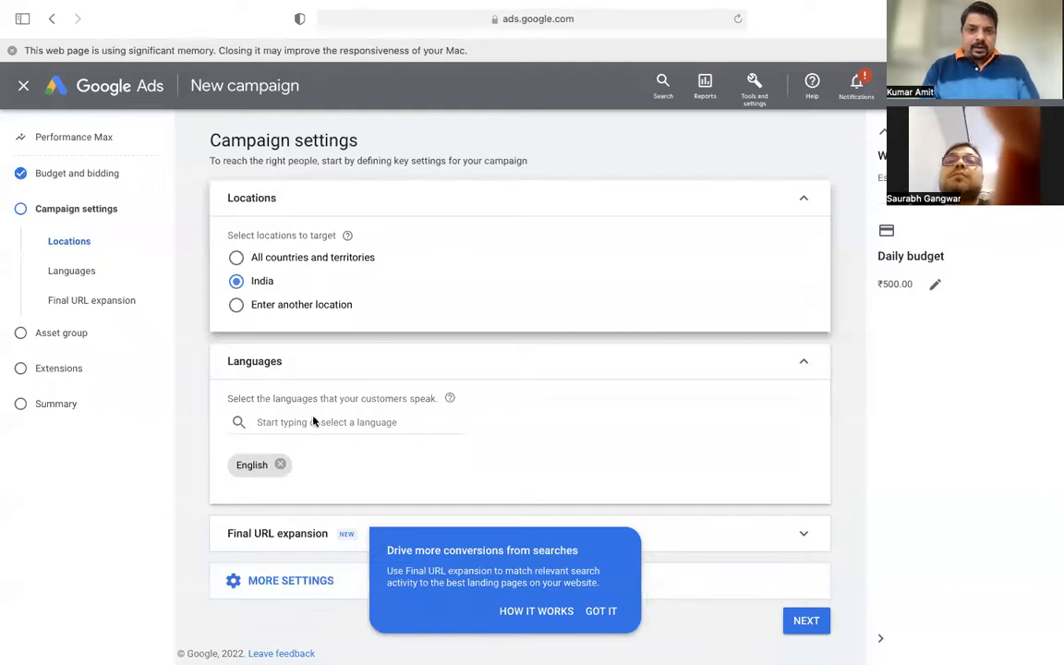
Switch location targeting to a custom location and target the union territory of Delhi, India
{"action": "left_click", "coordinate": [324, 420]}
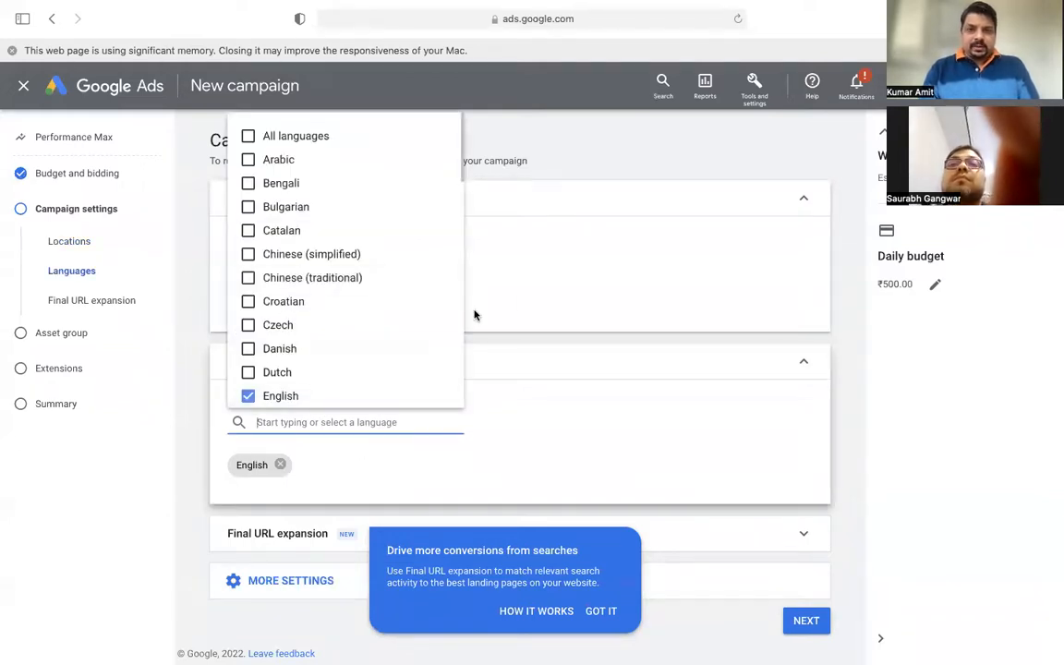
{"action": "left_click", "coordinate": [554, 293]}
{"action": "left_click", "coordinate": [300, 304]}
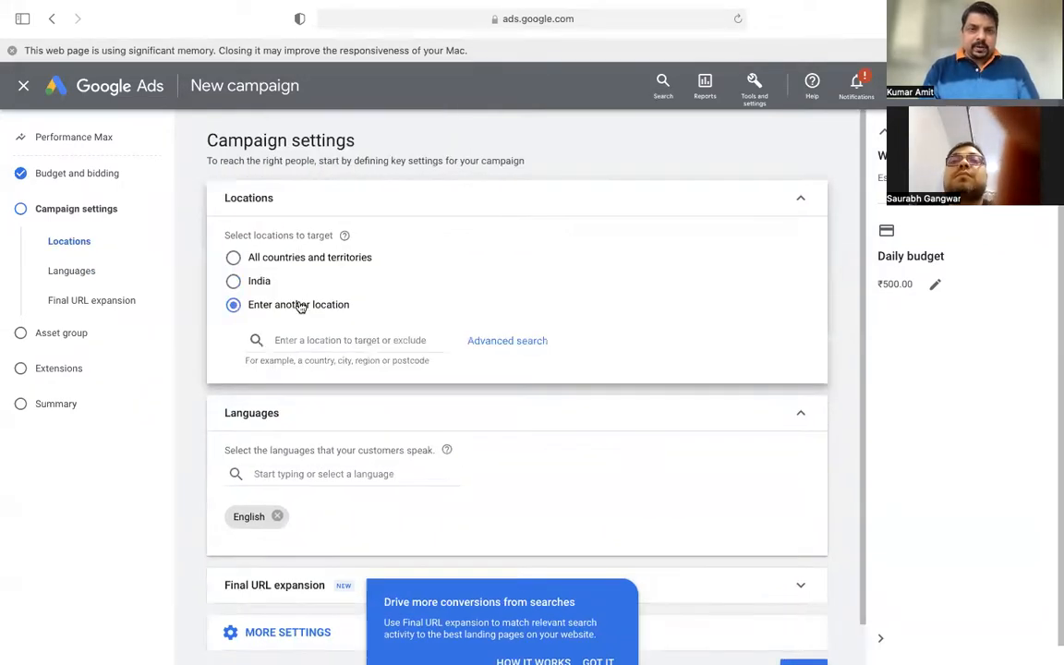
{"action": "left_click", "coordinate": [277, 340]}
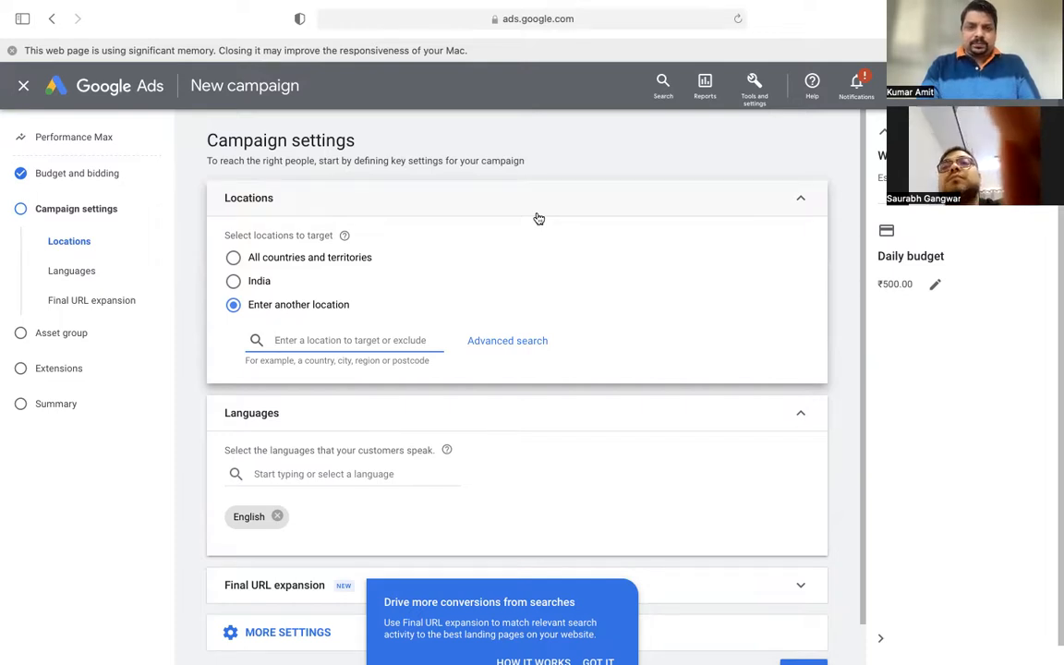
{"action": "type", "text": "Delhi"}
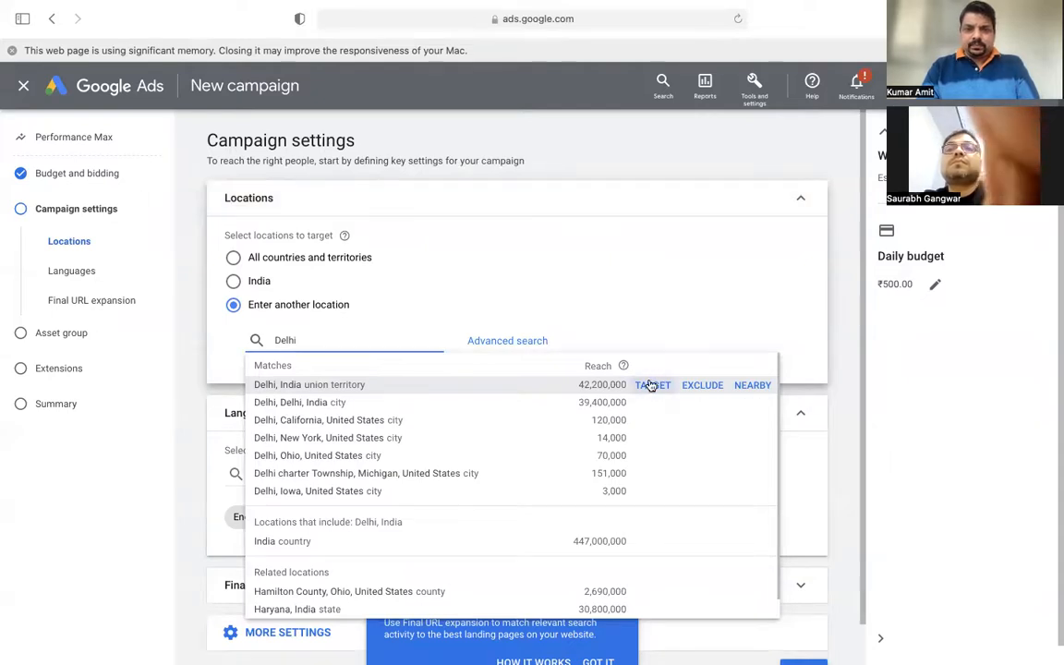
{"action": "left_click", "coordinate": [651, 385]}
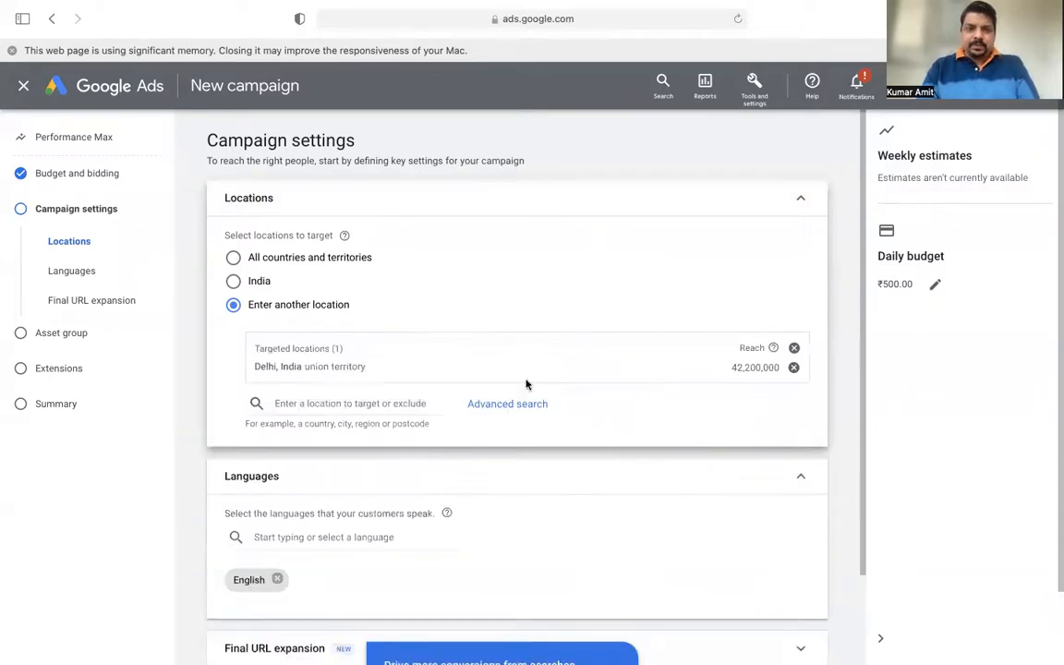
Add Gurgaon, Haryana, India (city) as another targeted location
{"action": "left_click", "coordinate": [298, 414]}
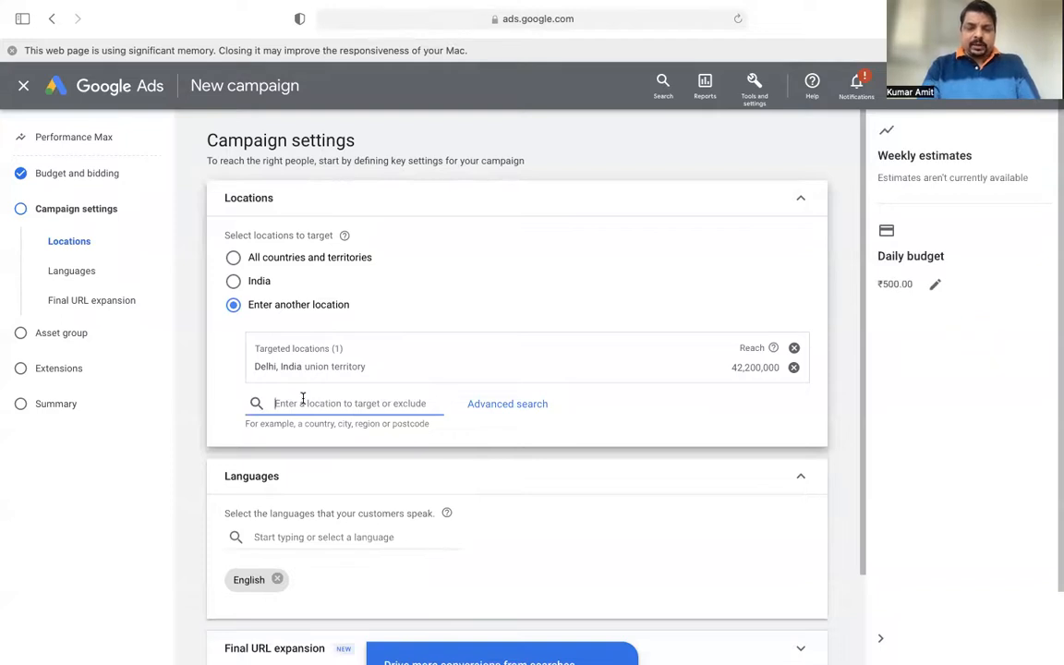
{"action": "type", "text": "Gur"}
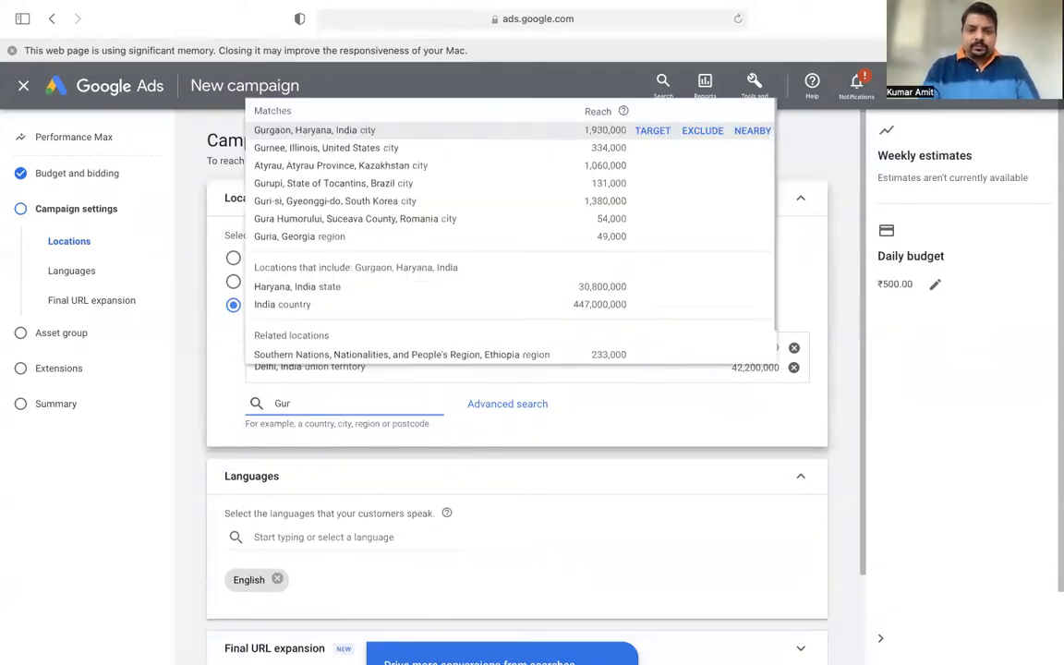
{"action": "type", "text": "u"}
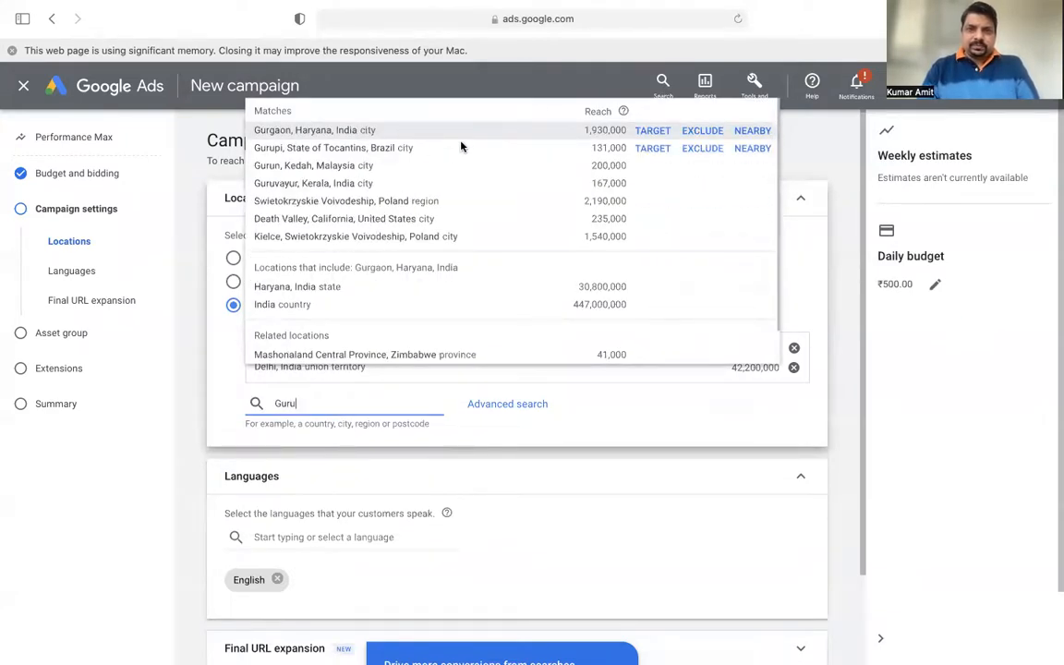
{"action": "left_click", "coordinate": [654, 130]}
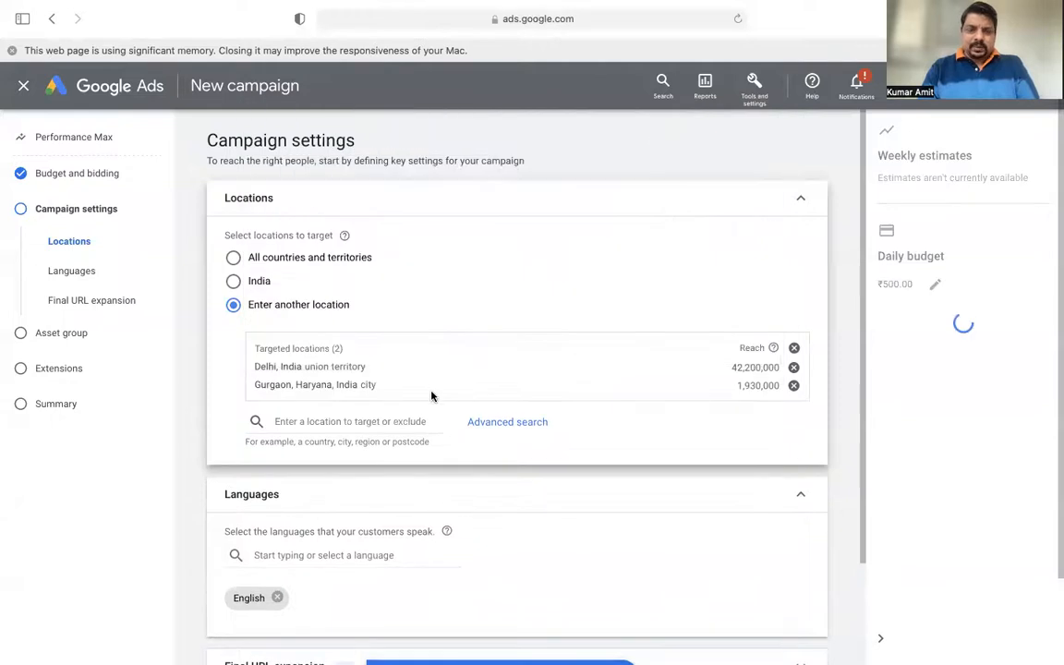
Remove English from the campaign languages so that all languages are targeted
{"action": "scroll", "coordinate": [430, 394], "scroll_direction": "down", "scroll_amount": 3}
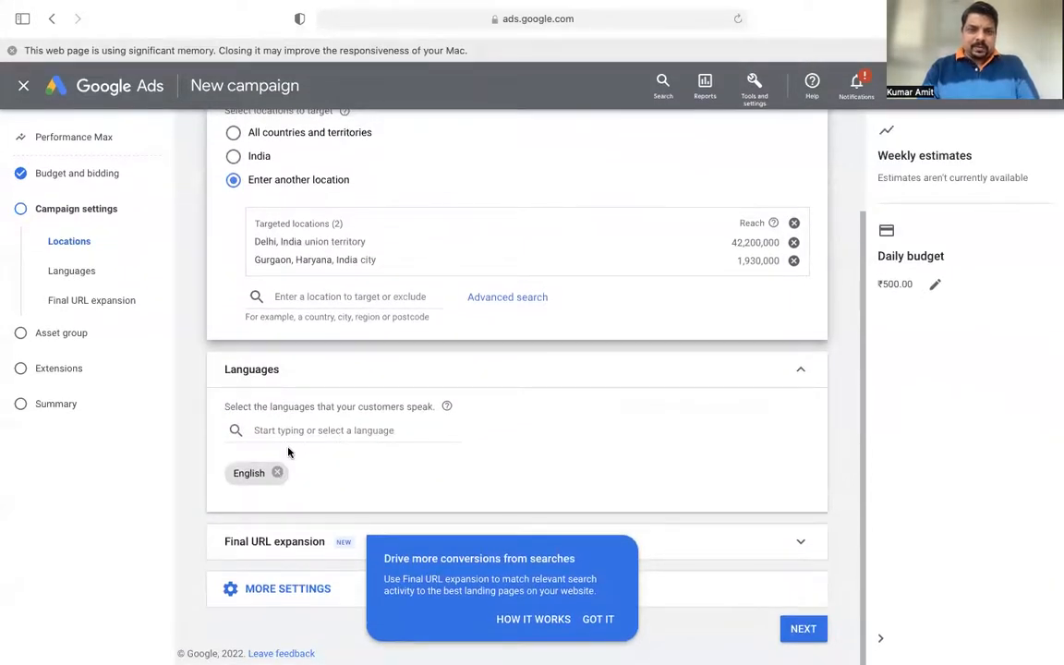
{"action": "left_click", "coordinate": [280, 473]}
{"action": "scroll", "coordinate": [305, 427], "scroll_direction": "down", "scroll_amount": 1}
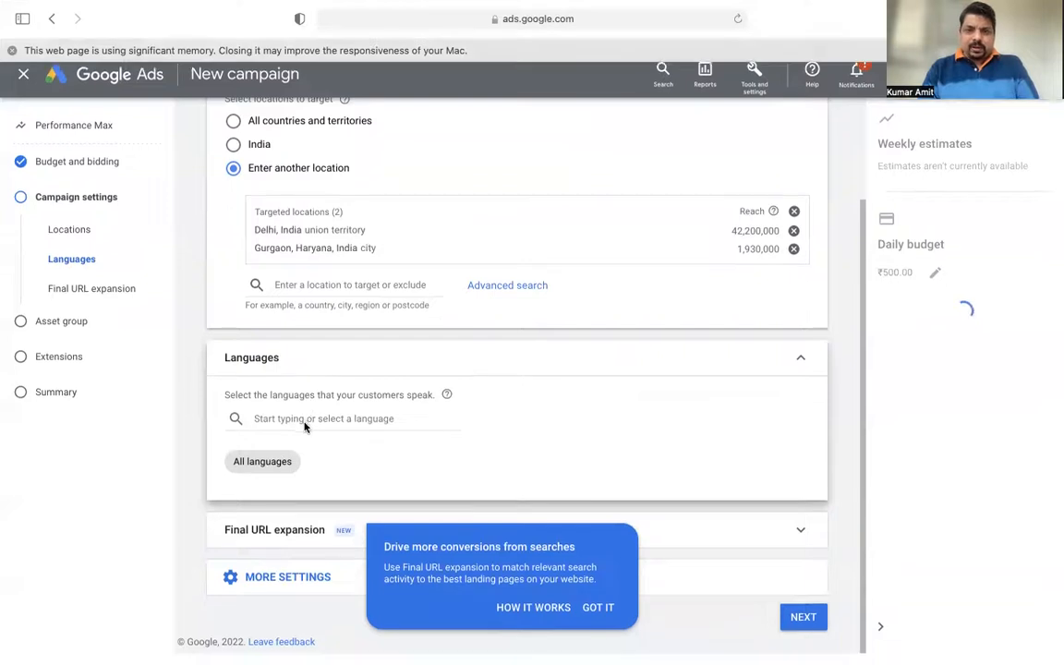
Dismiss the Final URL expansion tip, keep sending traffic to the most relevant URLs and continue to the asset group
{"action": "left_click", "coordinate": [607, 618]}
{"action": "scroll", "coordinate": [598, 458], "scroll_direction": "down", "scroll_amount": 1}
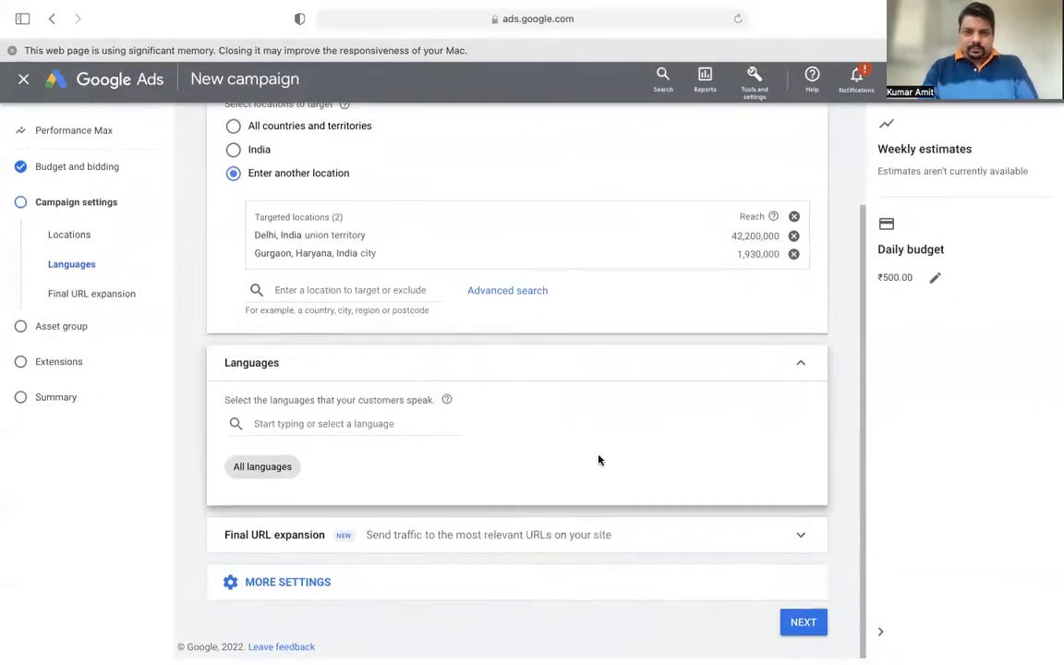
{"action": "left_click", "coordinate": [429, 543]}
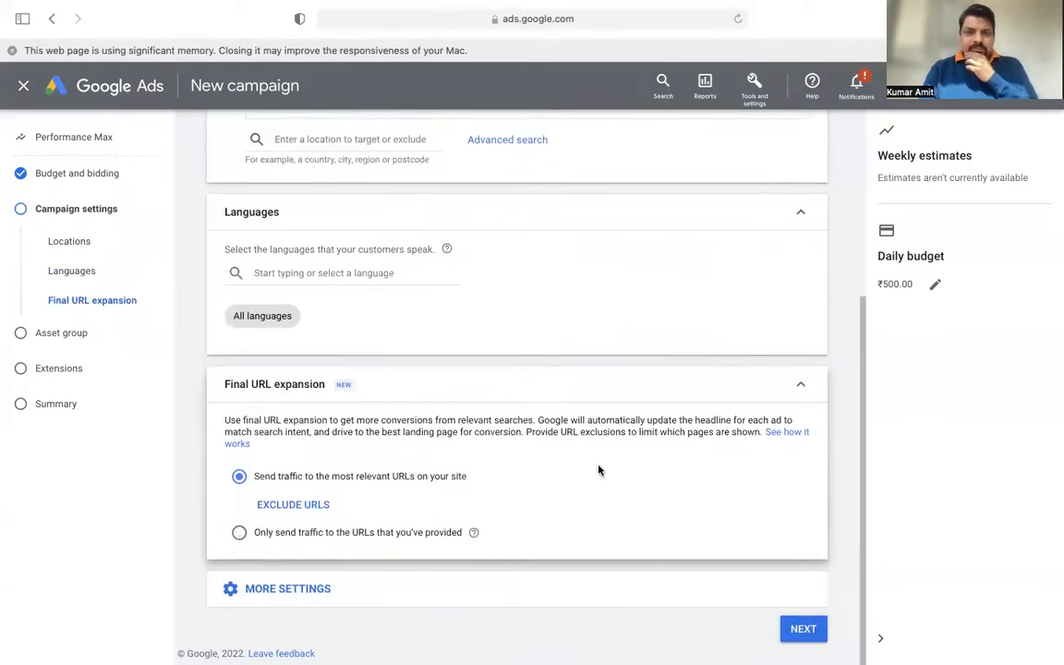
{"action": "left_click", "coordinate": [801, 629]}
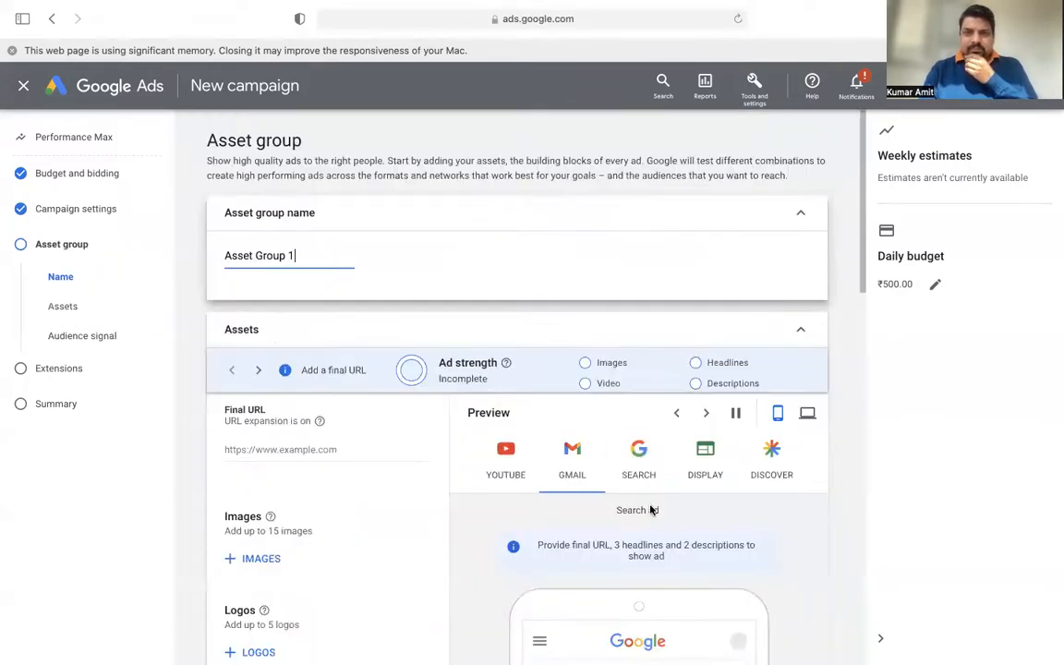
Rename the asset group as "Asset GROUP 1"
{"action": "scroll", "coordinate": [484, 407], "scroll_direction": "down", "scroll_amount": 2}
{"action": "left_click", "coordinate": [231, 347]}
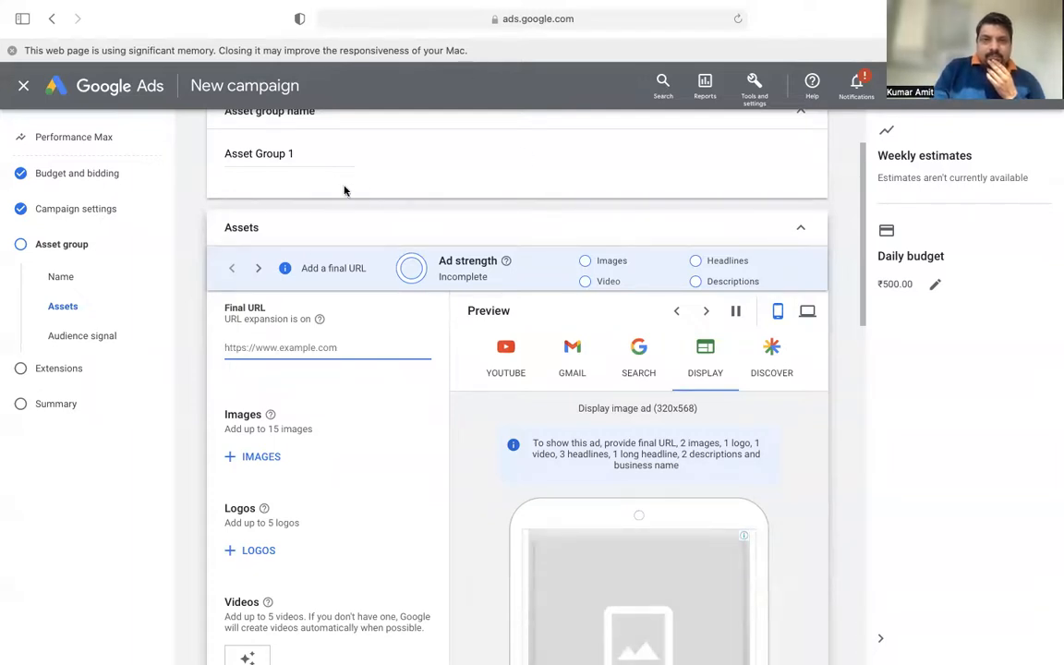
{"action": "left_click", "coordinate": [302, 155]}
{"action": "key", "text": "BackSpace"}
{"action": "key", "text": "BackSpace"}
{"action": "key", "text": "BackSpace"}
{"action": "key", "text": "BackSpace"}
{"action": "key", "text": "BackSpace"}
{"action": "key", "text": "BackSpace"}
{"action": "key", "text": "BackSpace"}
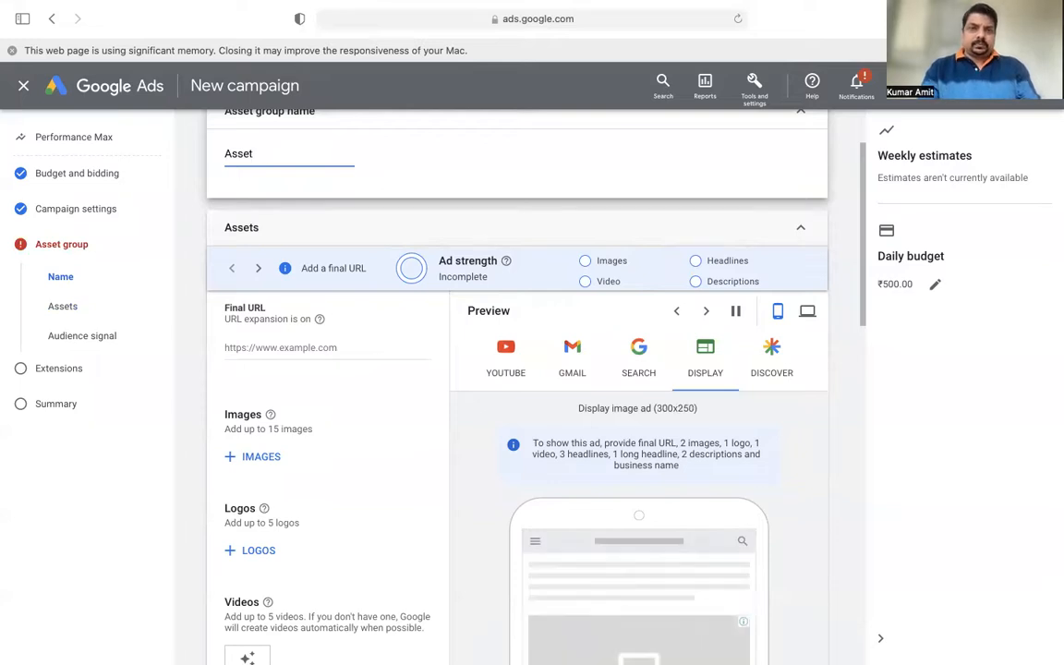
{"action": "type", "text": "GROUP"}
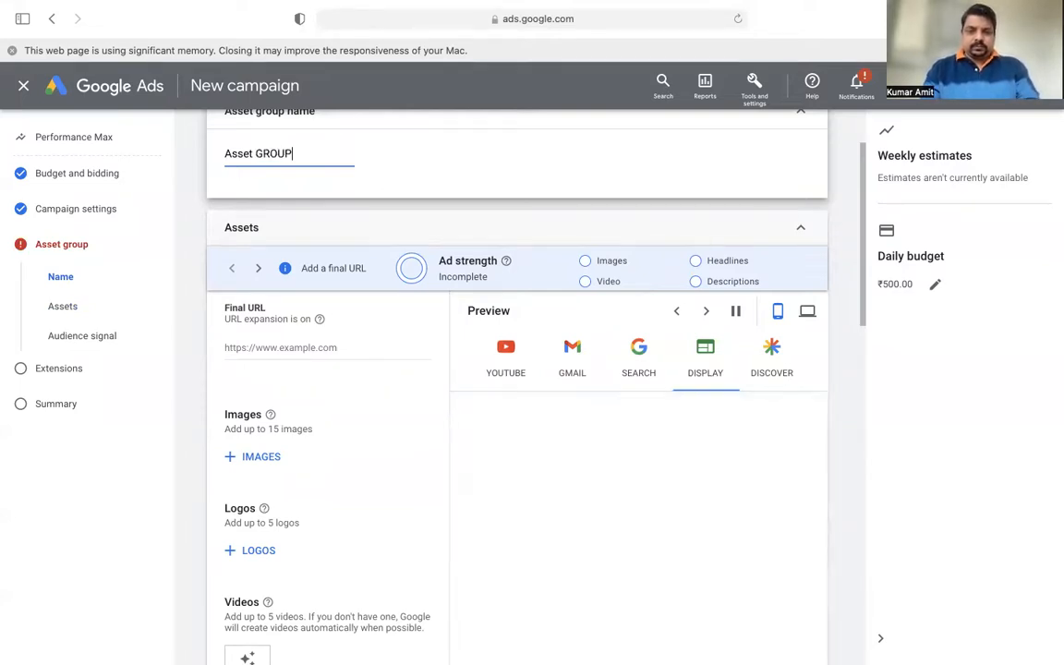
{"action": "type", "text": " 1"}
{"action": "left_click", "coordinate": [358, 416]}
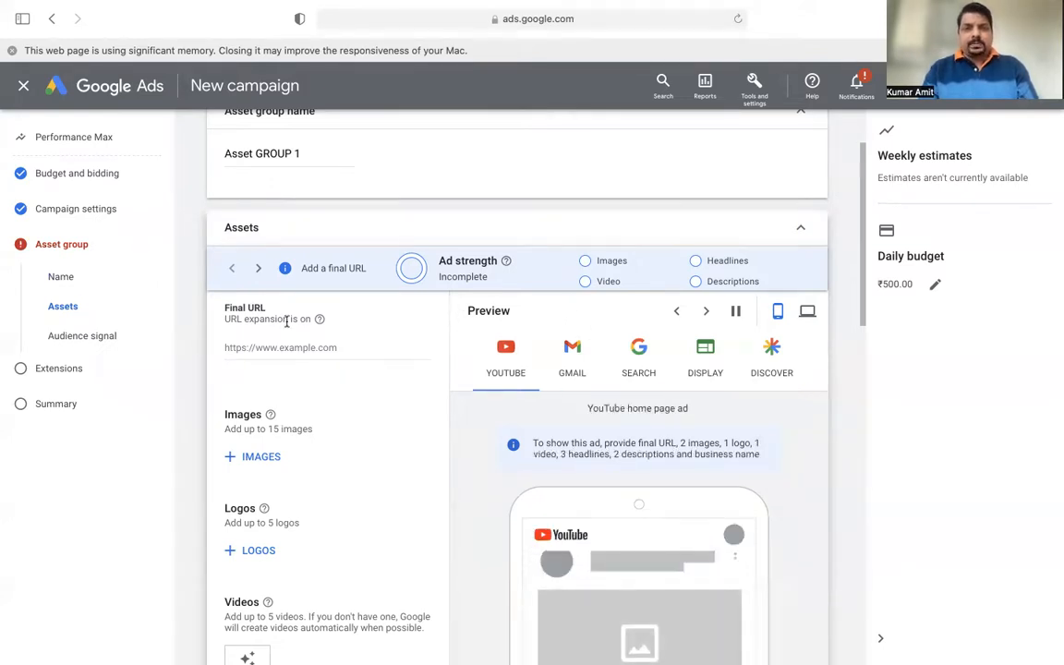
{"action": "left_click", "coordinate": [264, 346]}
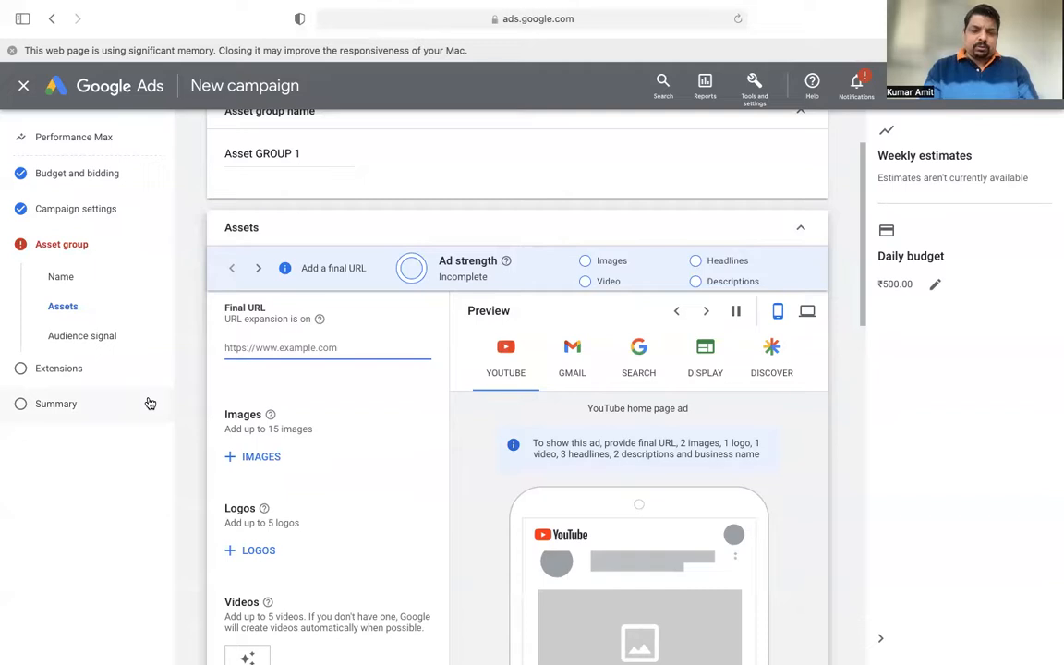
{"action": "type", "text": "https://dwarkaexpresswayflat.in"}
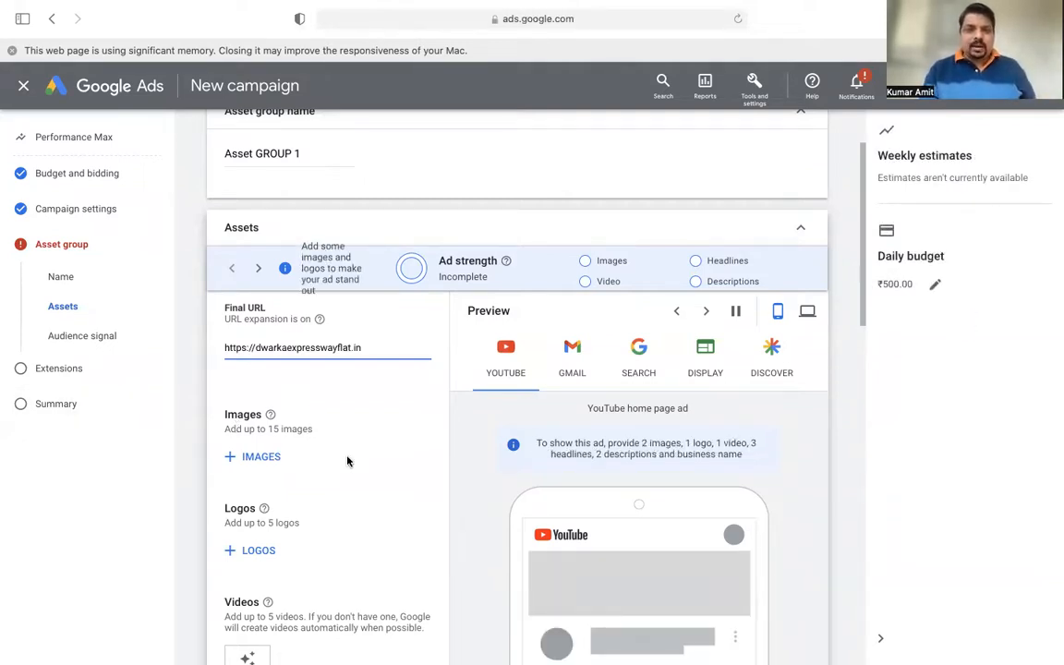
{"action": "scroll", "coordinate": [318, 411], "scroll_direction": "down", "scroll_amount": 2}
{"action": "left_click", "coordinate": [317, 310]}
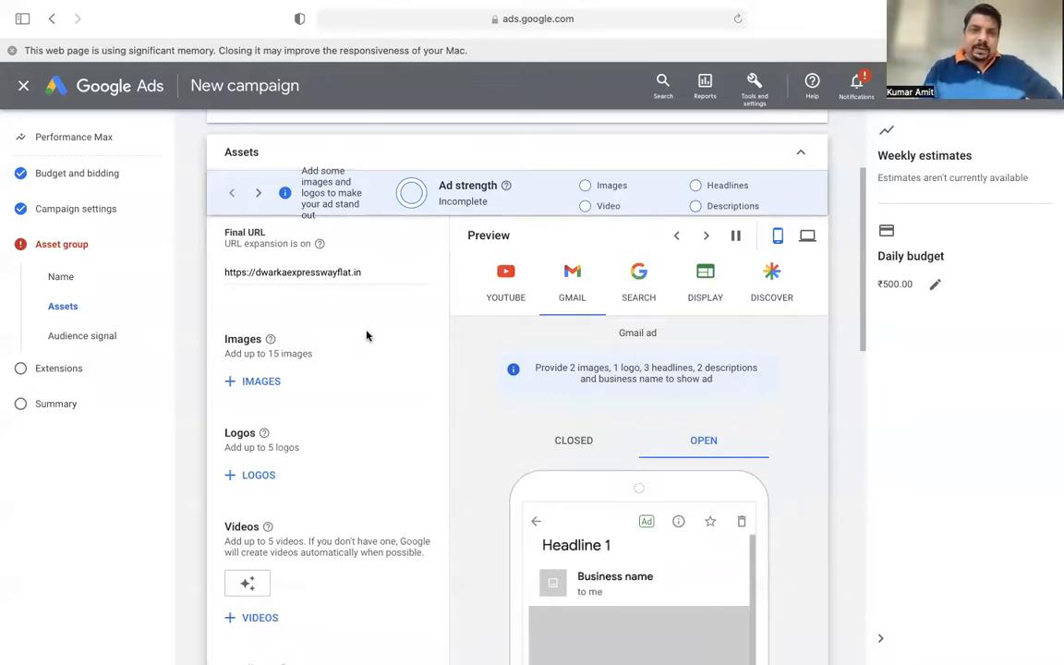
{"action": "left_click", "coordinate": [373, 277]}
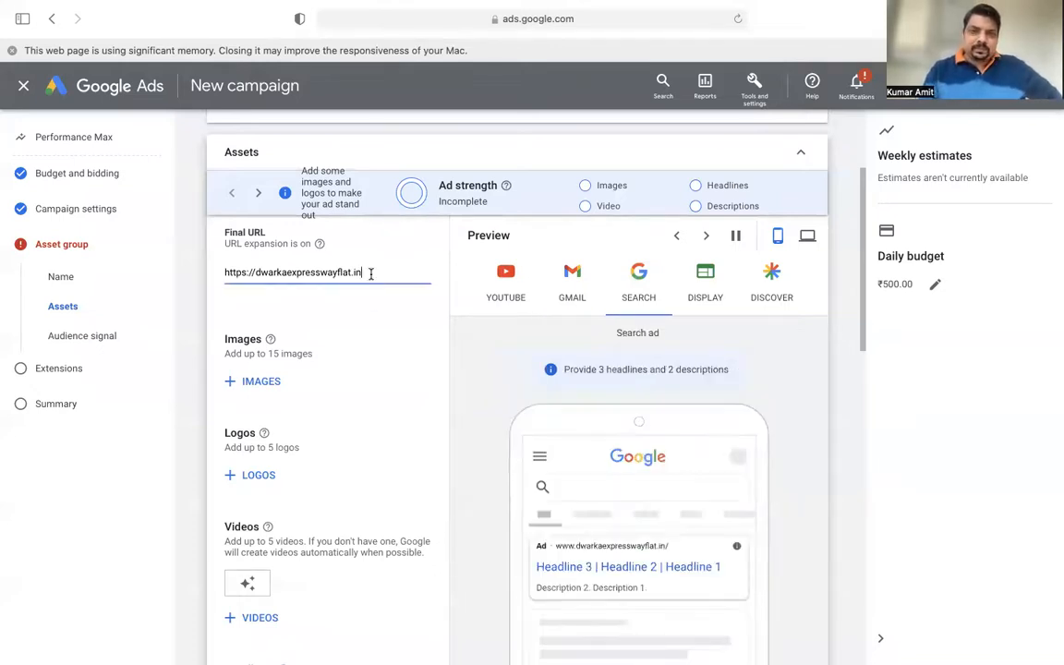
{"action": "scroll", "coordinate": [367, 458], "scroll_direction": "down", "scroll_amount": 3}
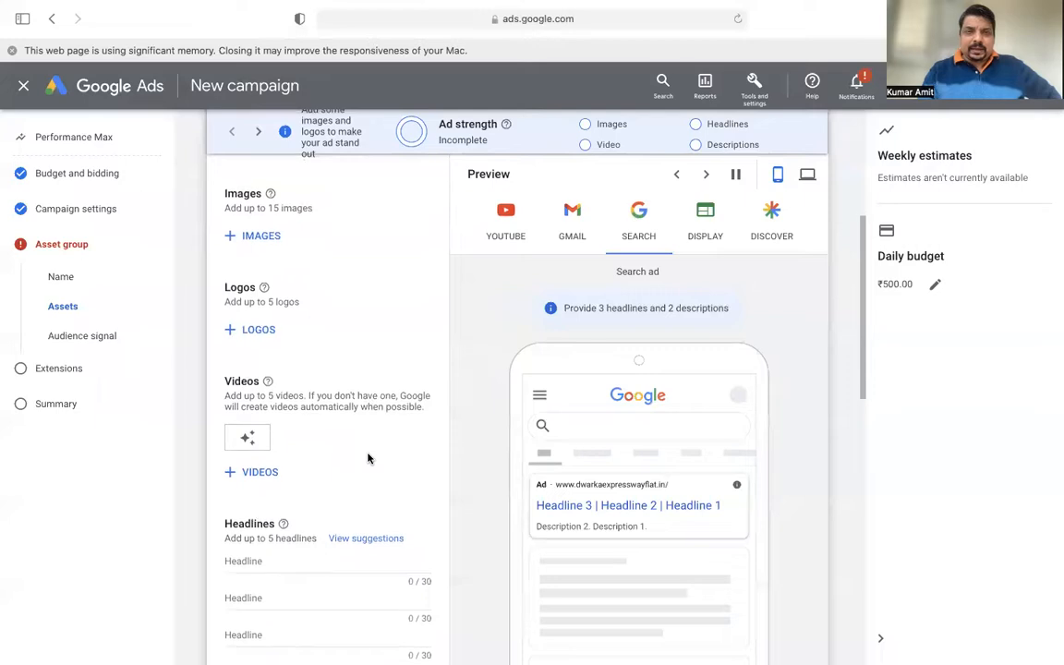
{"action": "scroll", "coordinate": [367, 458], "scroll_direction": "up", "scroll_amount": 2}
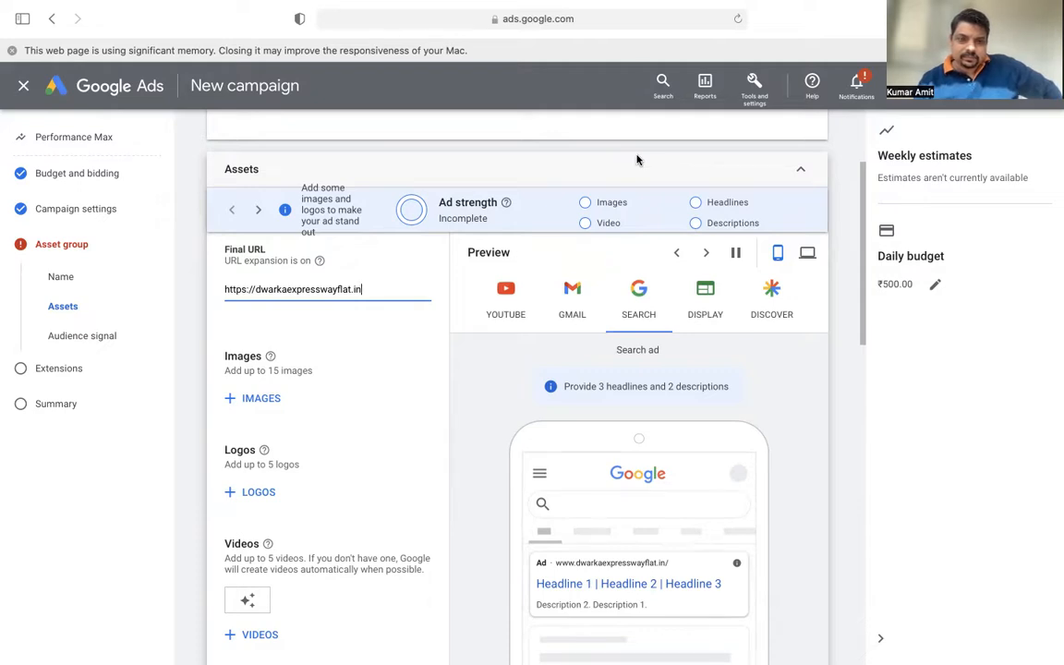
{"action": "scroll", "coordinate": [361, 423], "scroll_direction": "down", "scroll_amount": 3}
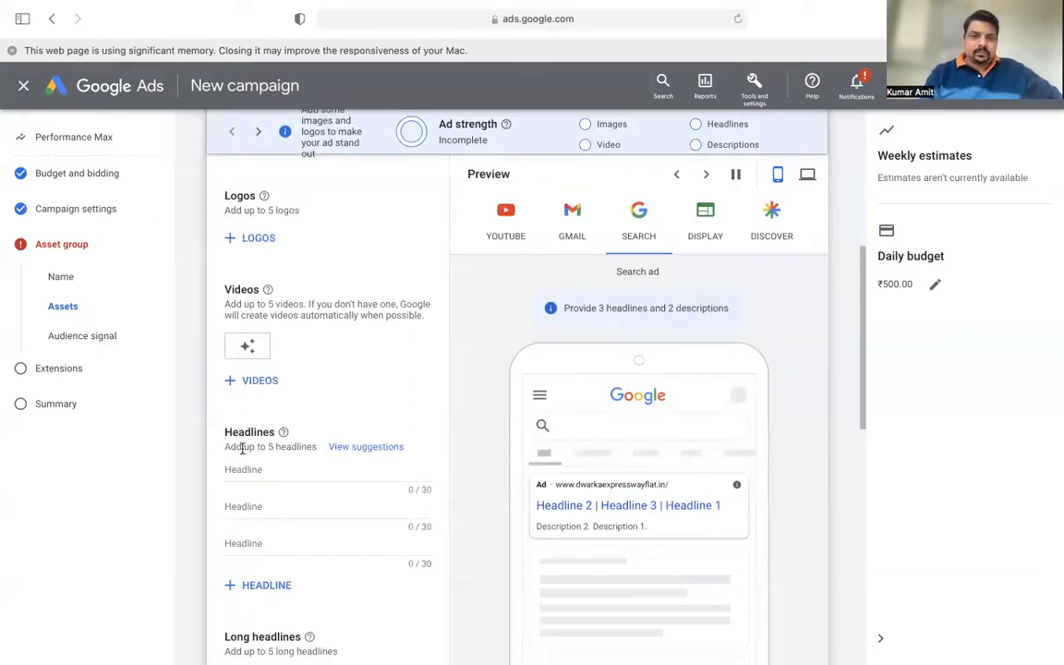
{"action": "left_click", "coordinate": [257, 380]}
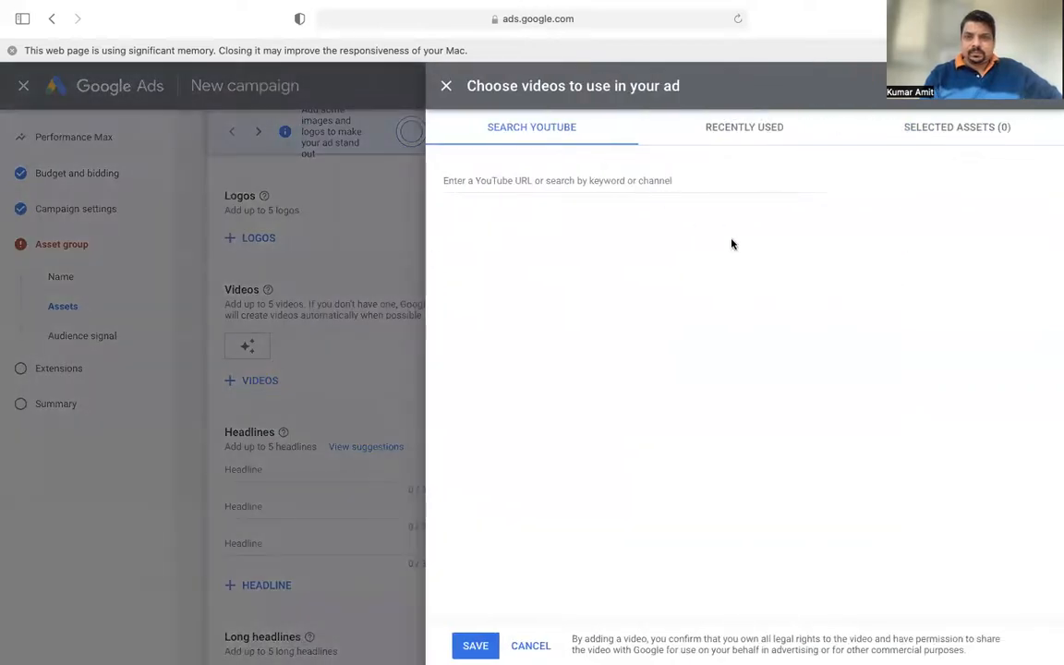
{"action": "left_click", "coordinate": [446, 85]}
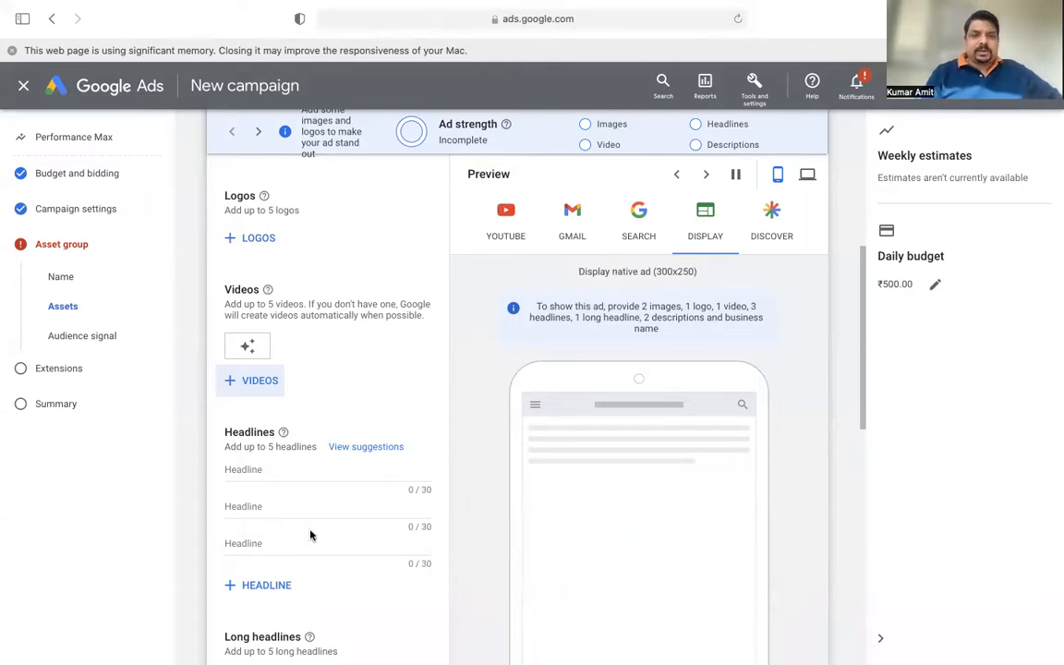
Review the asset group's headline, long headline, description, call to action and business name fields
{"action": "scroll", "coordinate": [310, 535], "scroll_direction": "down", "scroll_amount": 10}
{"action": "scroll", "coordinate": [310, 535], "scroll_direction": "up", "scroll_amount": 2}
{"action": "scroll", "coordinate": [310, 535], "scroll_direction": "down", "scroll_amount": 1}
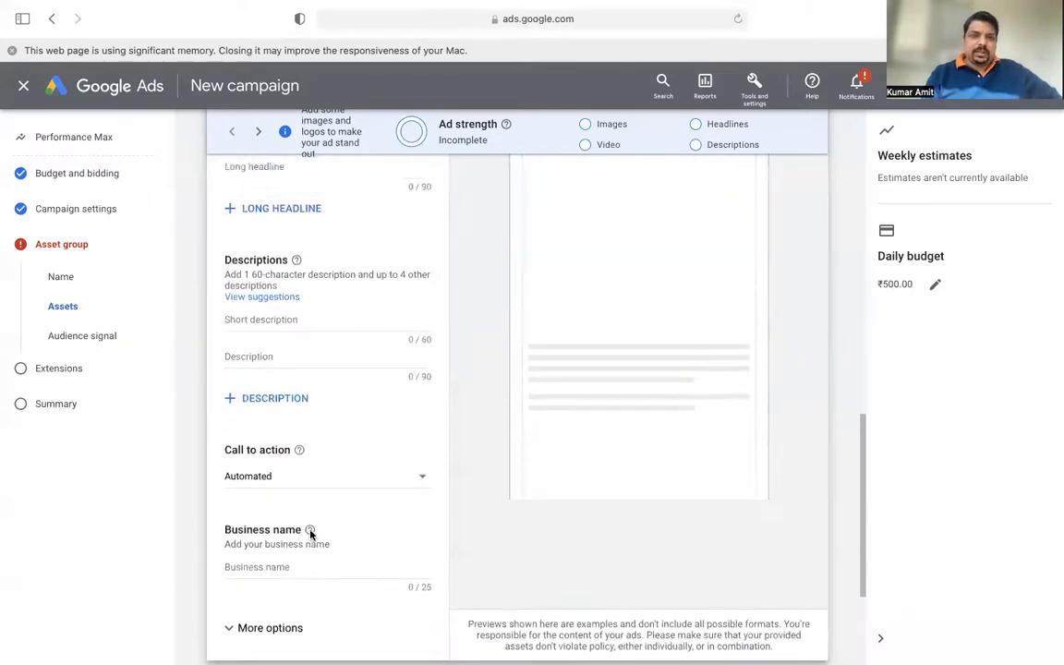
{"action": "scroll", "coordinate": [310, 535], "scroll_direction": "up", "scroll_amount": 5}
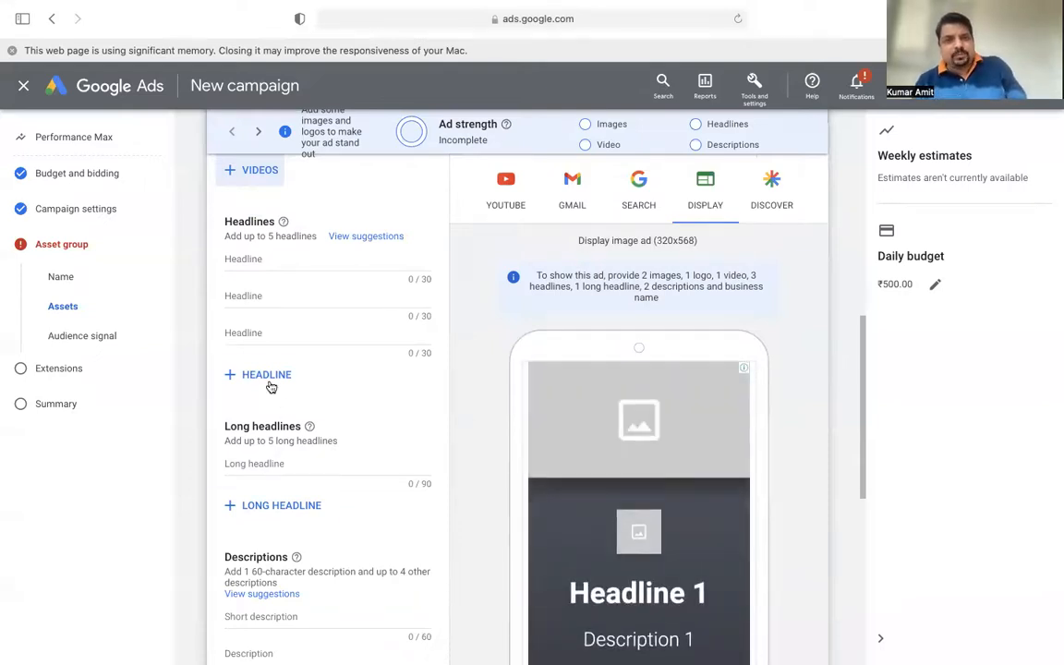
{"action": "scroll", "coordinate": [271, 386], "scroll_direction": "up", "scroll_amount": 3}
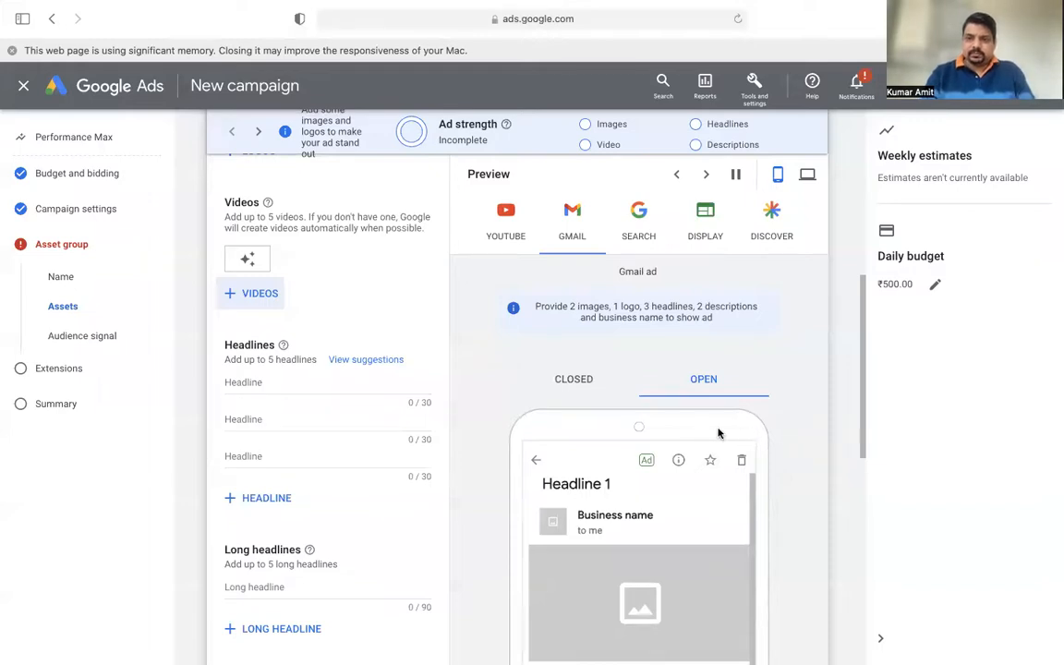
{"action": "scroll", "coordinate": [277, 509], "scroll_direction": "down", "scroll_amount": 5}
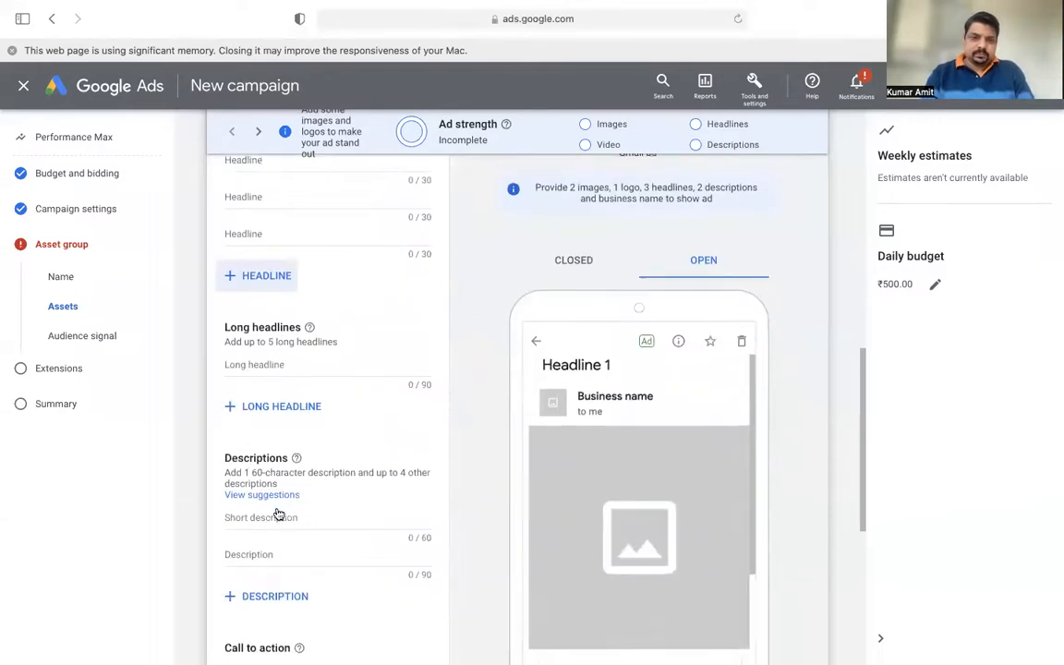
{"action": "scroll", "coordinate": [277, 509], "scroll_direction": "down", "scroll_amount": 2}
{"action": "scroll", "coordinate": [277, 509], "scroll_direction": "up", "scroll_amount": 6}
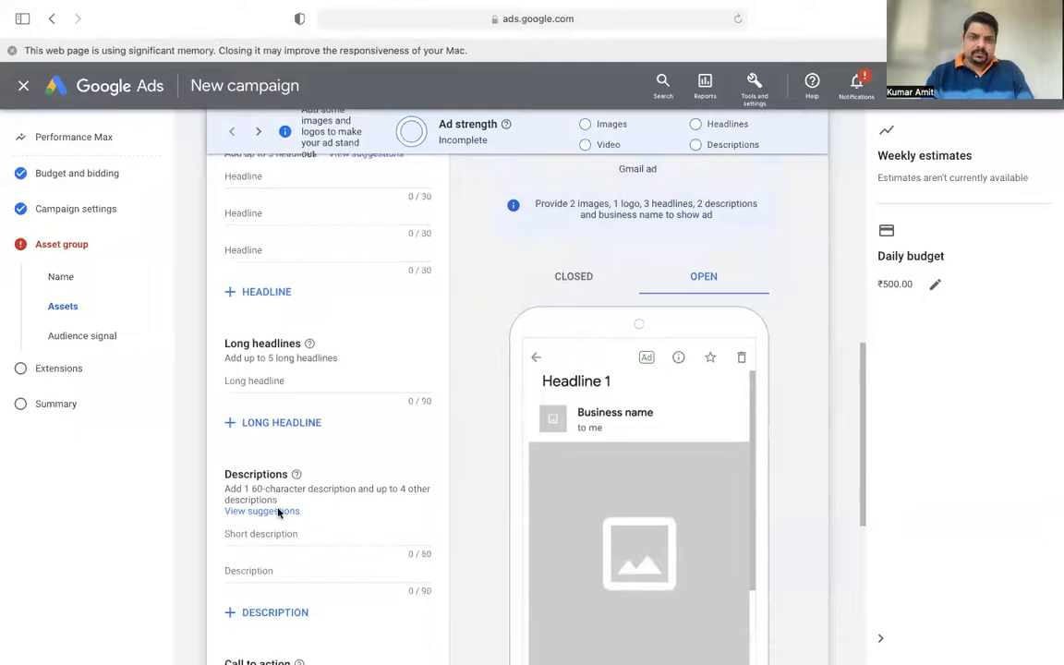
{"action": "left_click", "coordinate": [247, 264]}
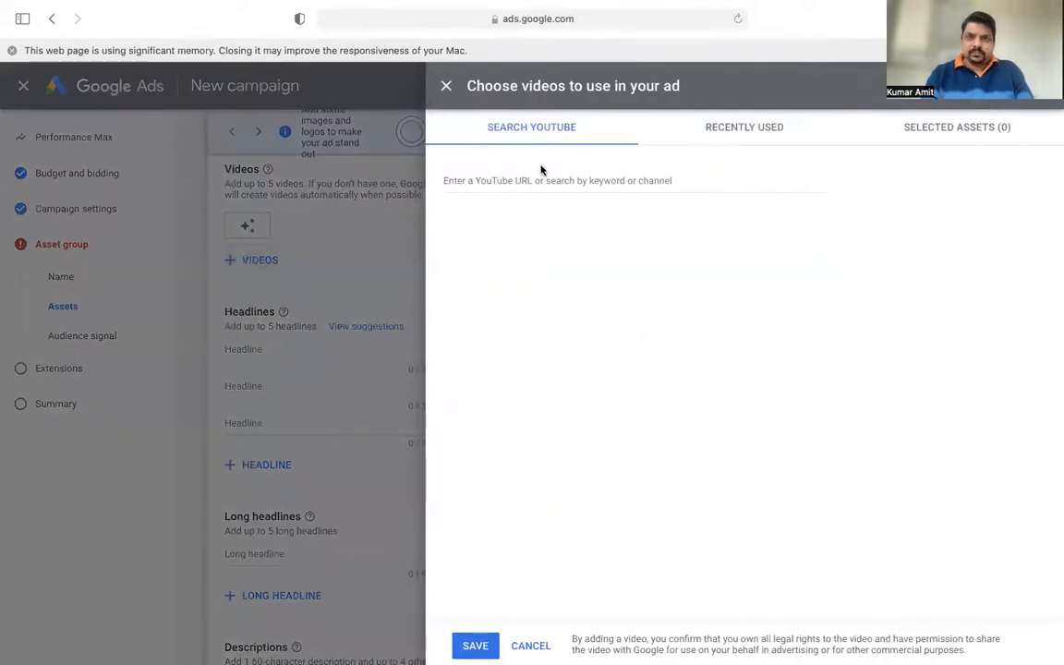
{"action": "left_click", "coordinate": [506, 180]}
{"action": "type", "text": "https://www.youtube.com/watch?v=u8OTmFRLeS8&t=1s"}
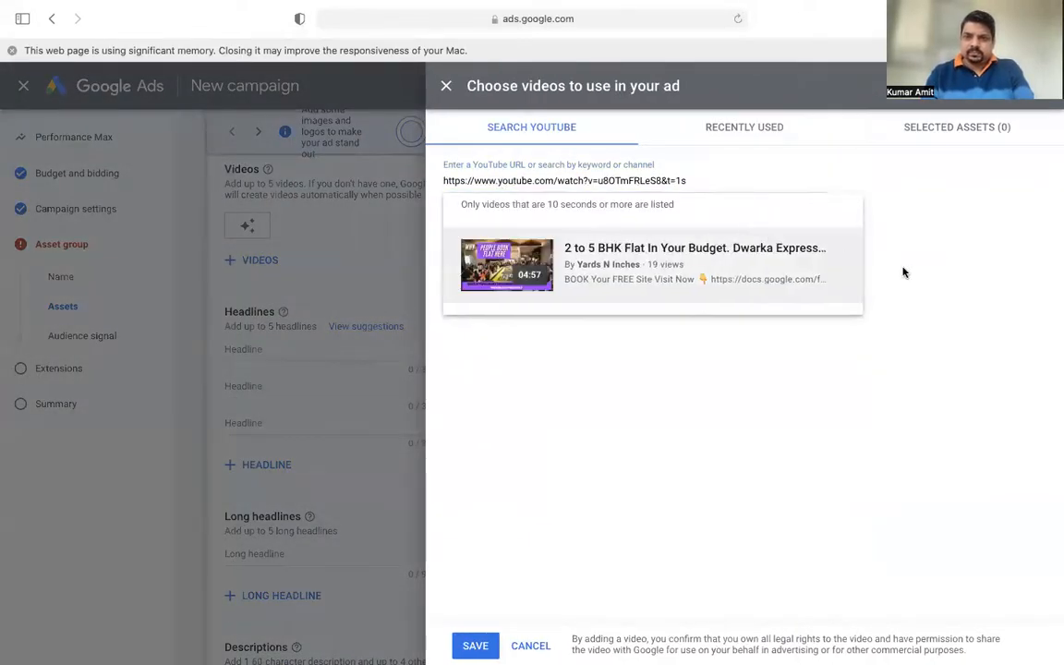
{"action": "left_click", "coordinate": [722, 291]}
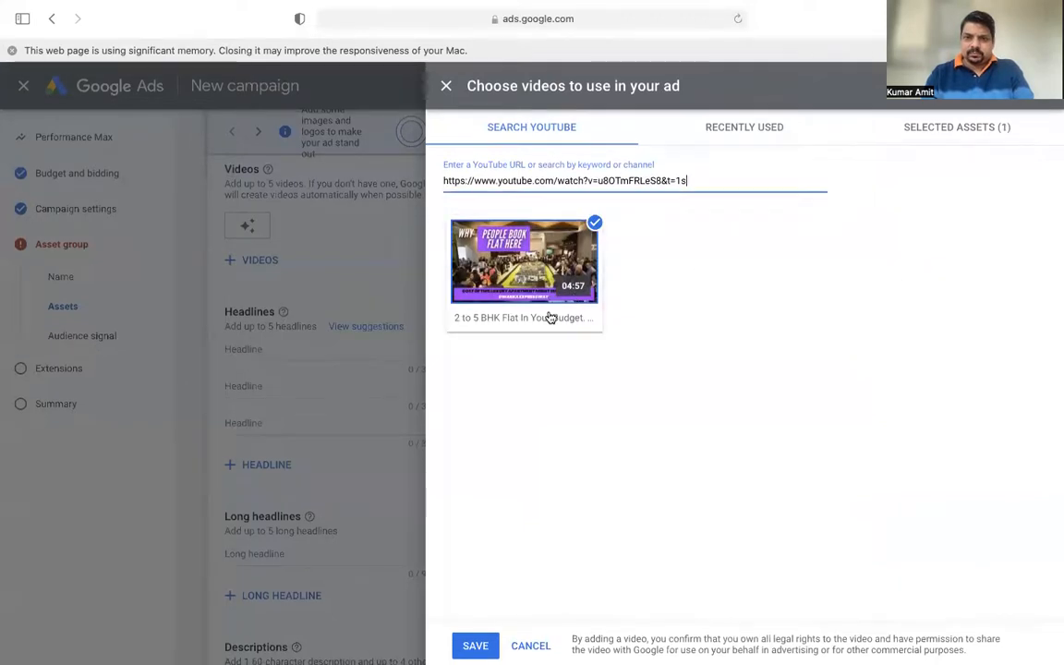
{"action": "left_click", "coordinate": [475, 646]}
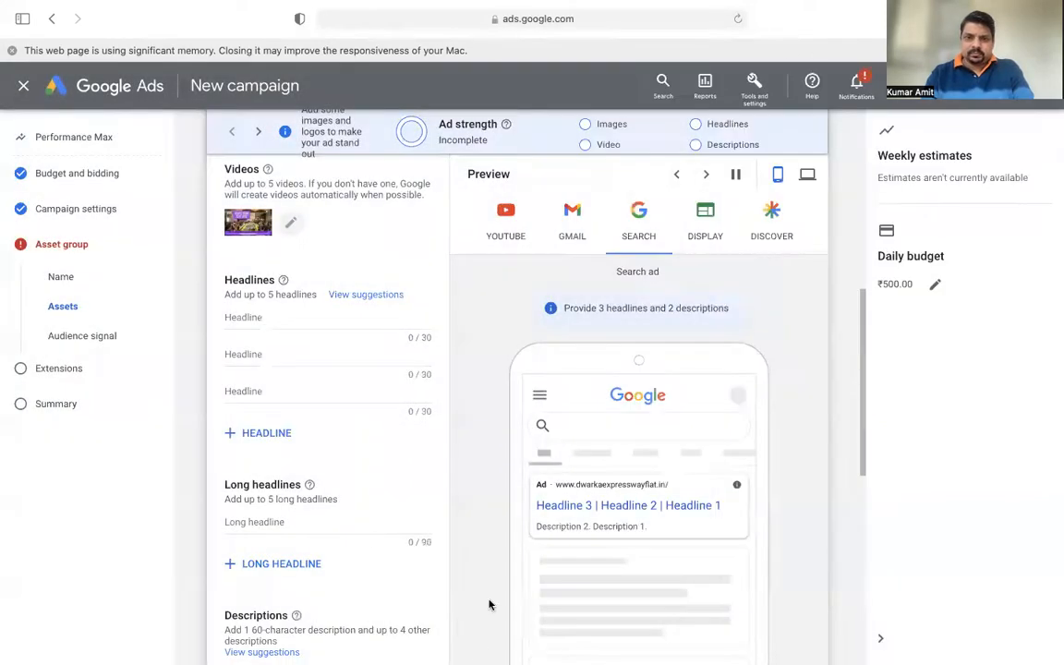
{"action": "scroll", "coordinate": [349, 416], "scroll_direction": "down", "scroll_amount": 6}
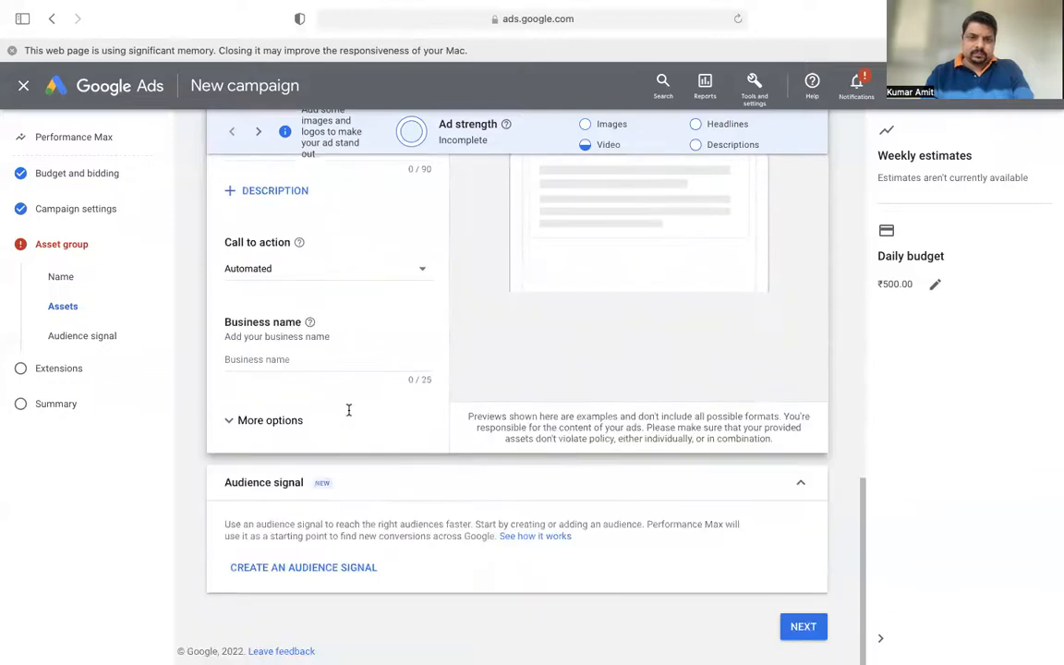
{"action": "scroll", "coordinate": [349, 415], "scroll_direction": "up", "scroll_amount": 3}
{"action": "scroll", "coordinate": [350, 416], "scroll_direction": "up", "scroll_amount": 4}
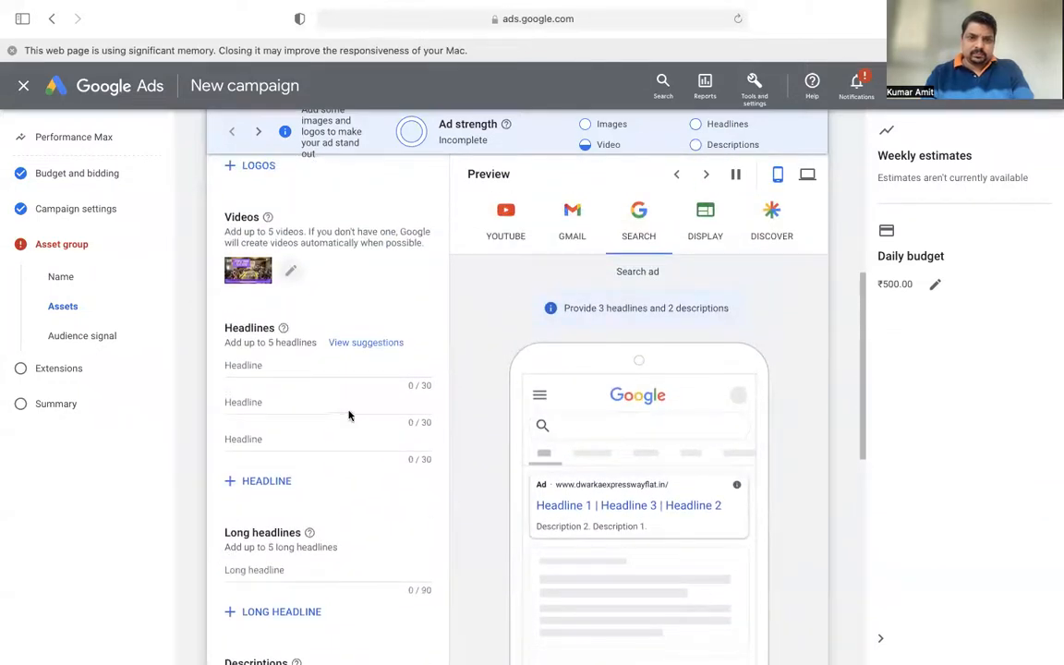
{"action": "left_click", "coordinate": [290, 326]}
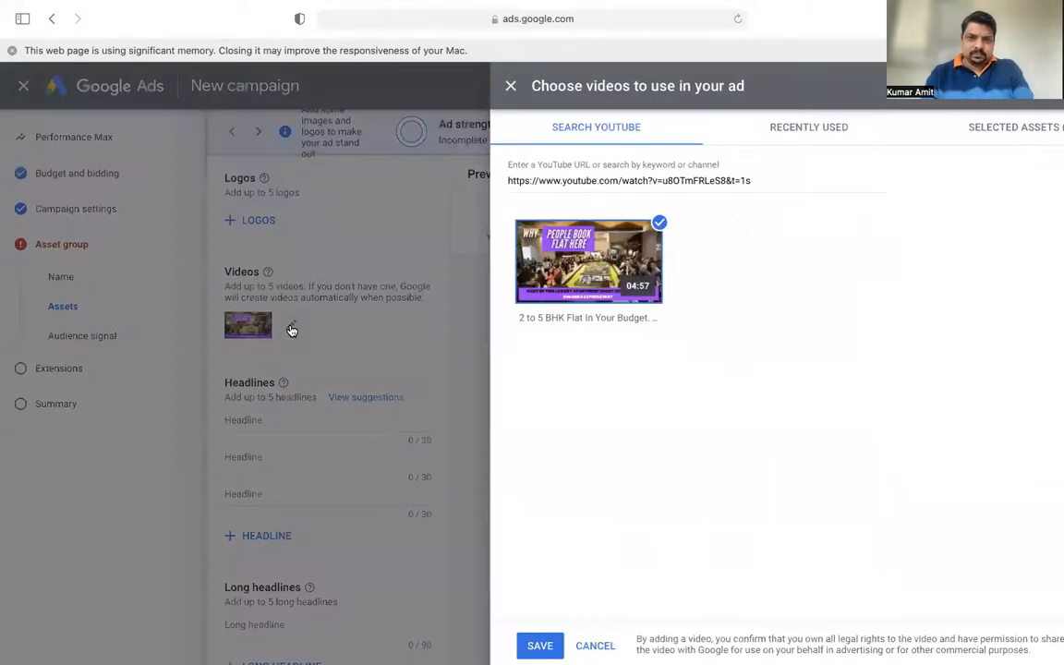
{"action": "left_click", "coordinate": [701, 180]}
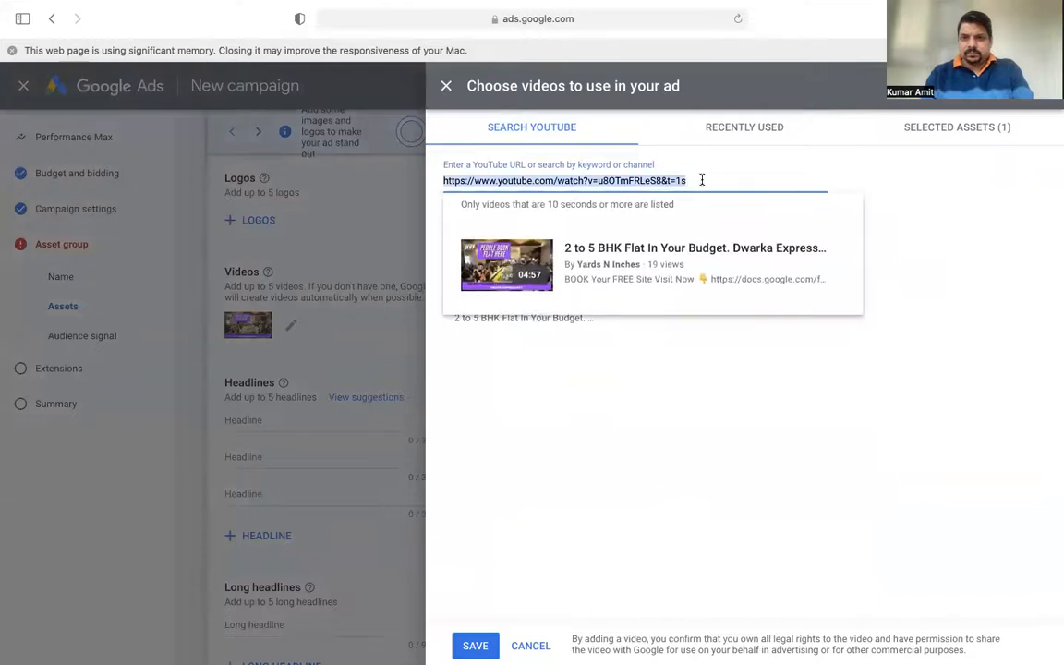
{"action": "key", "text": "BackSpace"}
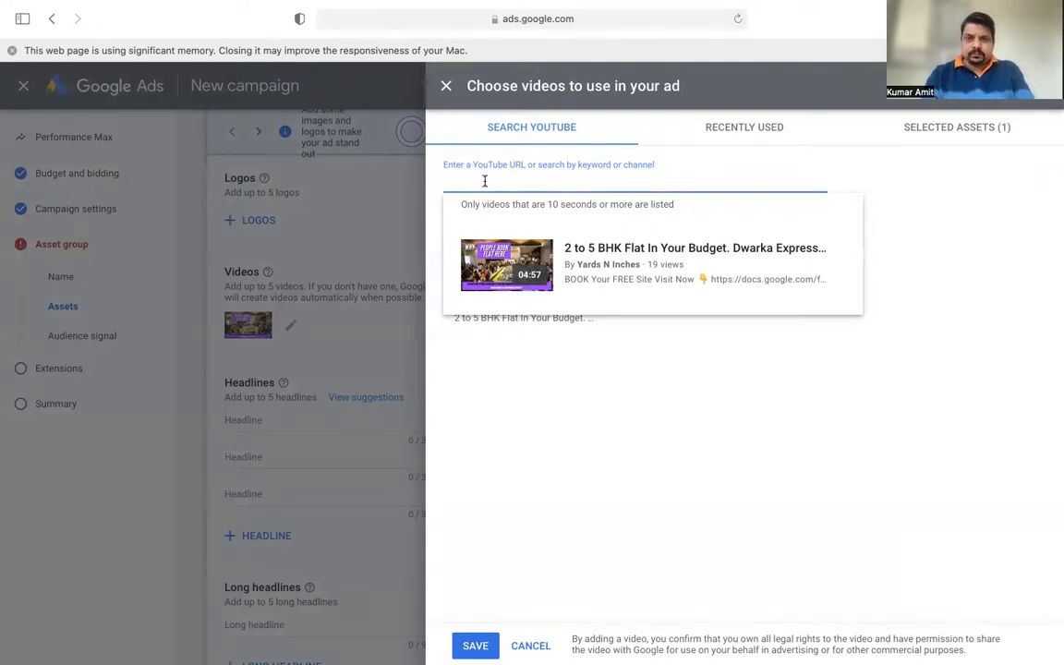
{"action": "type", "text": "https://www.youtube.com/watch?v=klkhnIf4JEw"}
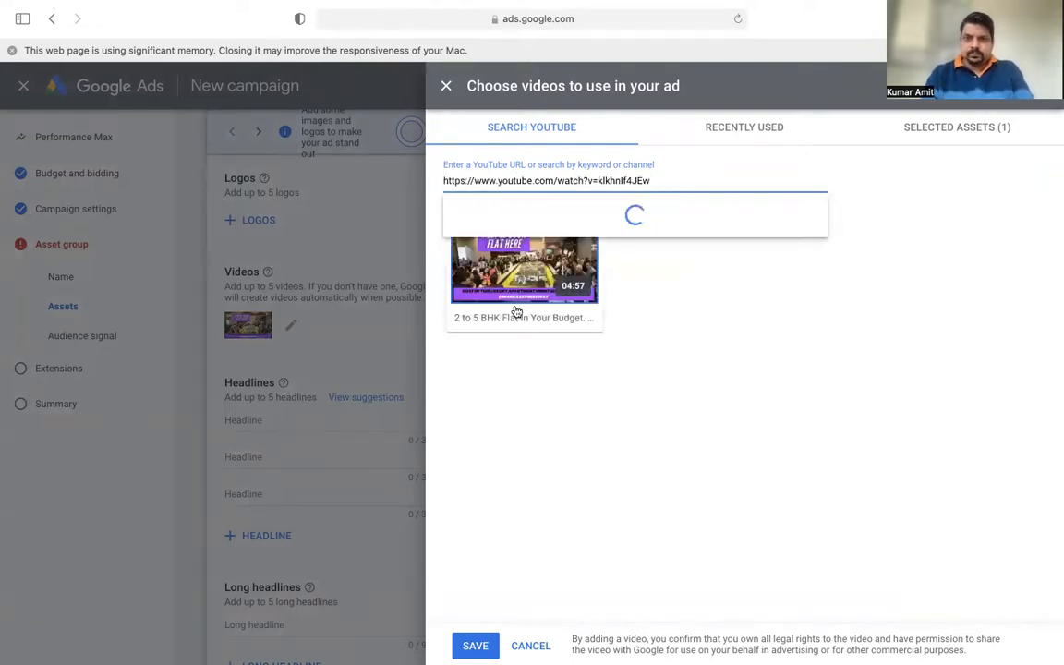
{"action": "left_click", "coordinate": [591, 261]}
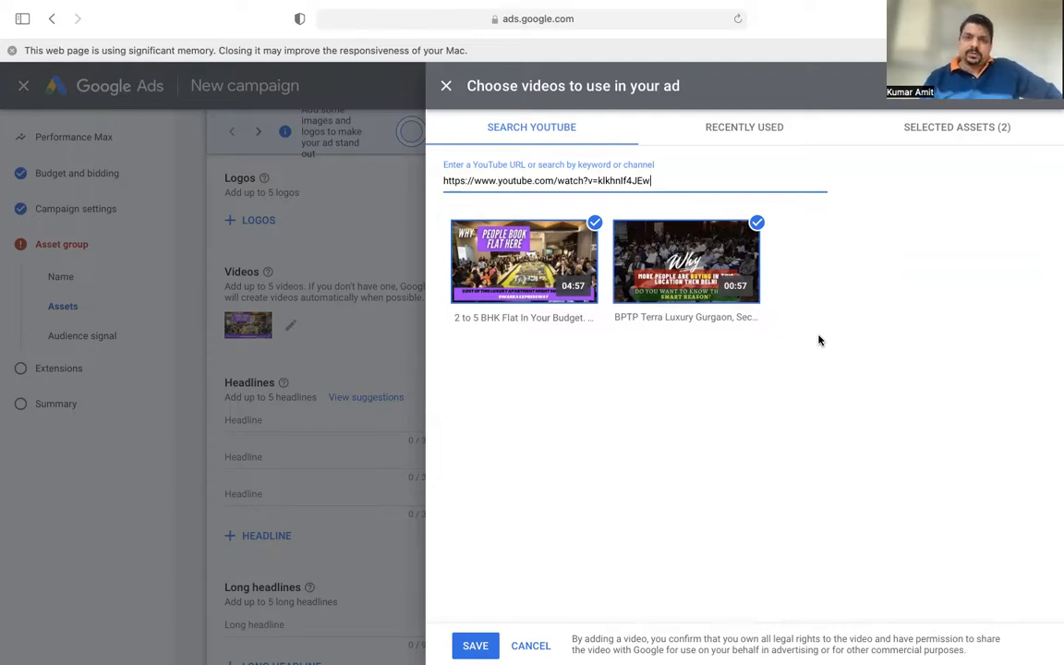
{"action": "left_click_drag", "start_coordinate": [650, 180], "coordinate": [434, 182]}
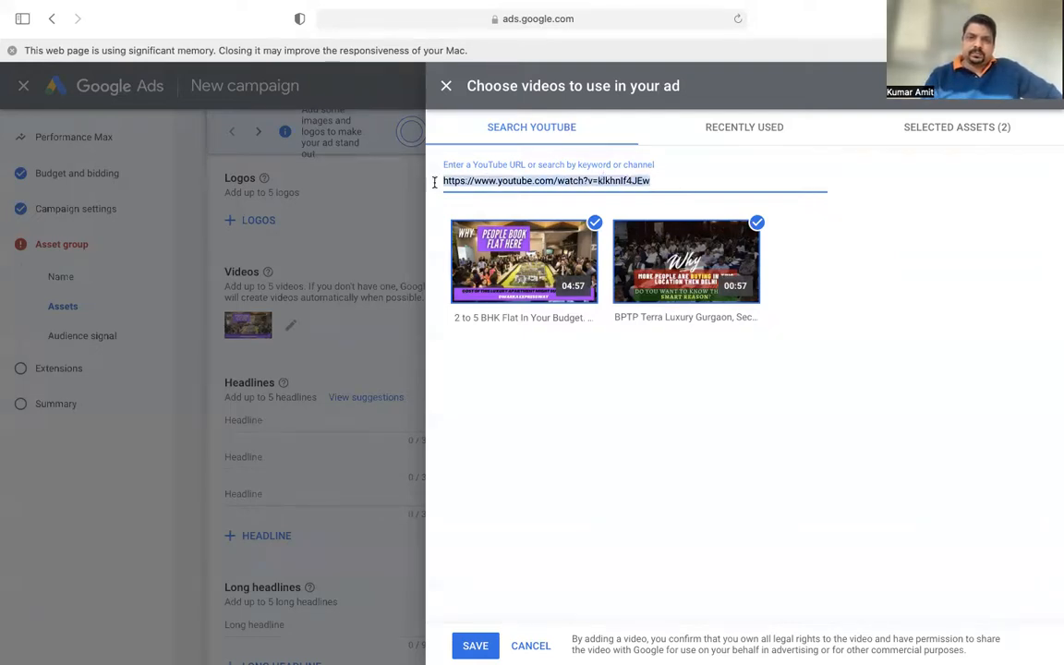
{"action": "key", "text": "BackSpace"}
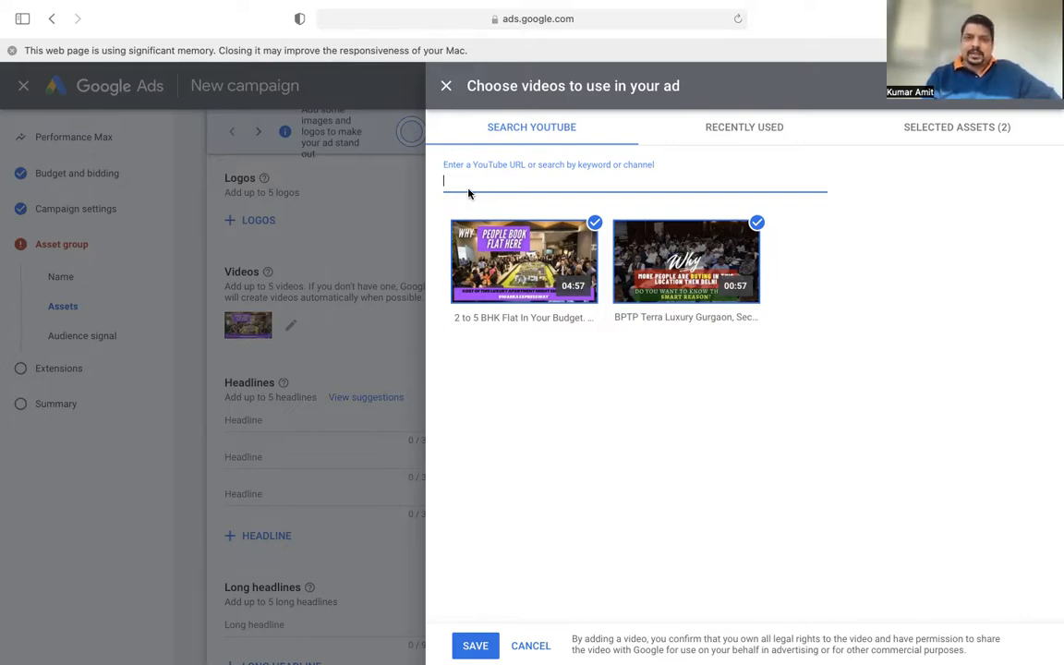
{"action": "type", "text": "https://www.youtube.com/watch?v=WmVznecOJoQ"}
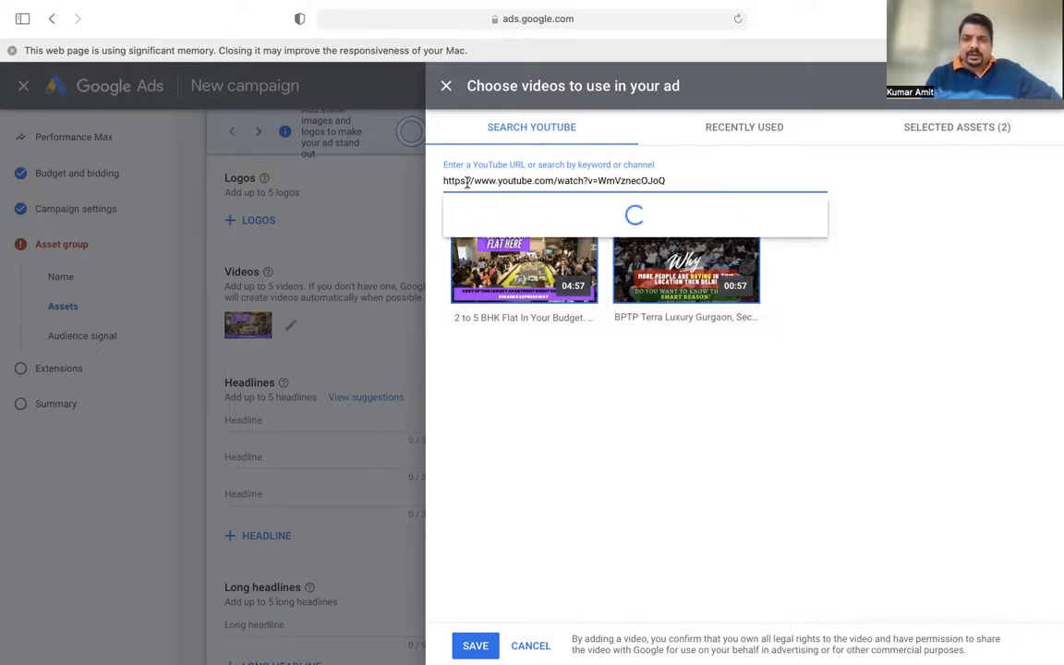
{"action": "left_click", "coordinate": [628, 266]}
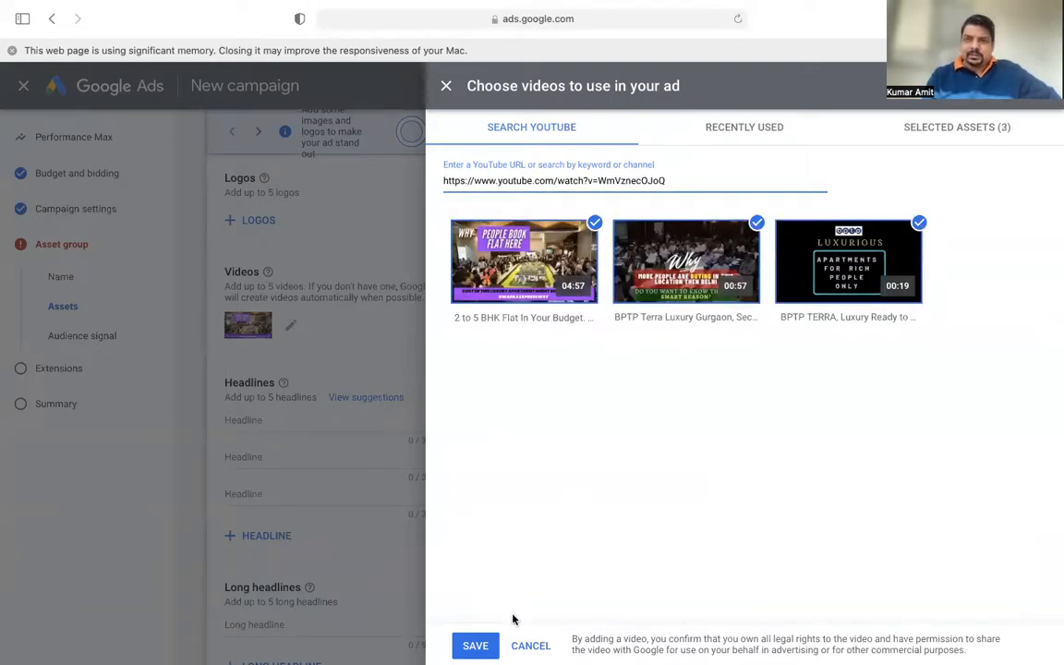
{"action": "left_click", "coordinate": [474, 646]}
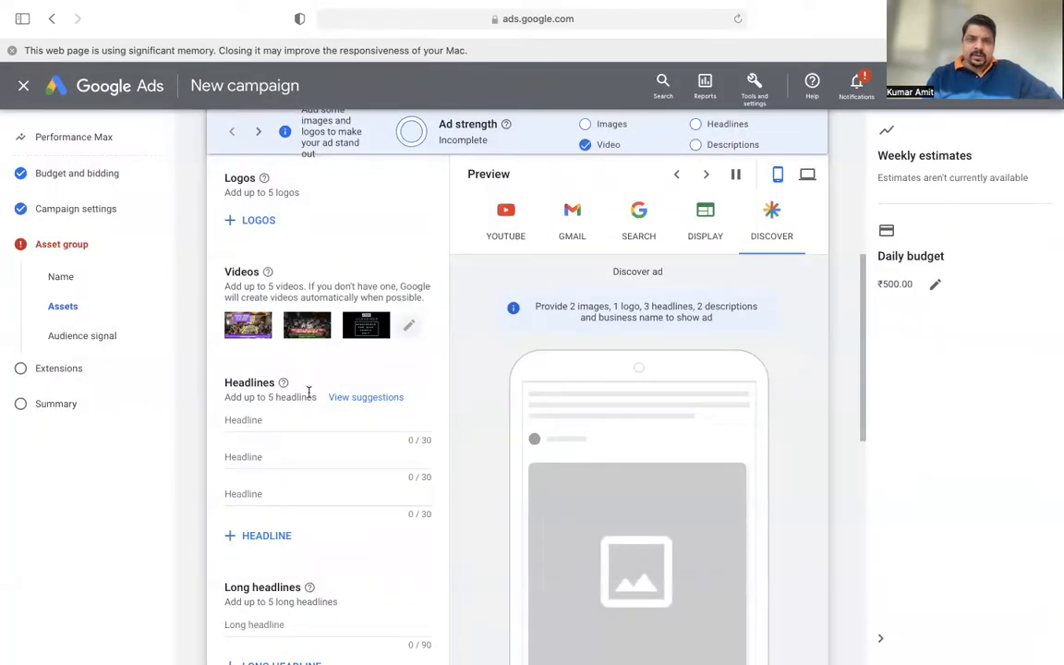
Review the asset group's sections and the YouTube previews of the video ads, and switch the preview to Discover
{"action": "scroll", "coordinate": [328, 343], "scroll_direction": "up", "scroll_amount": 3}
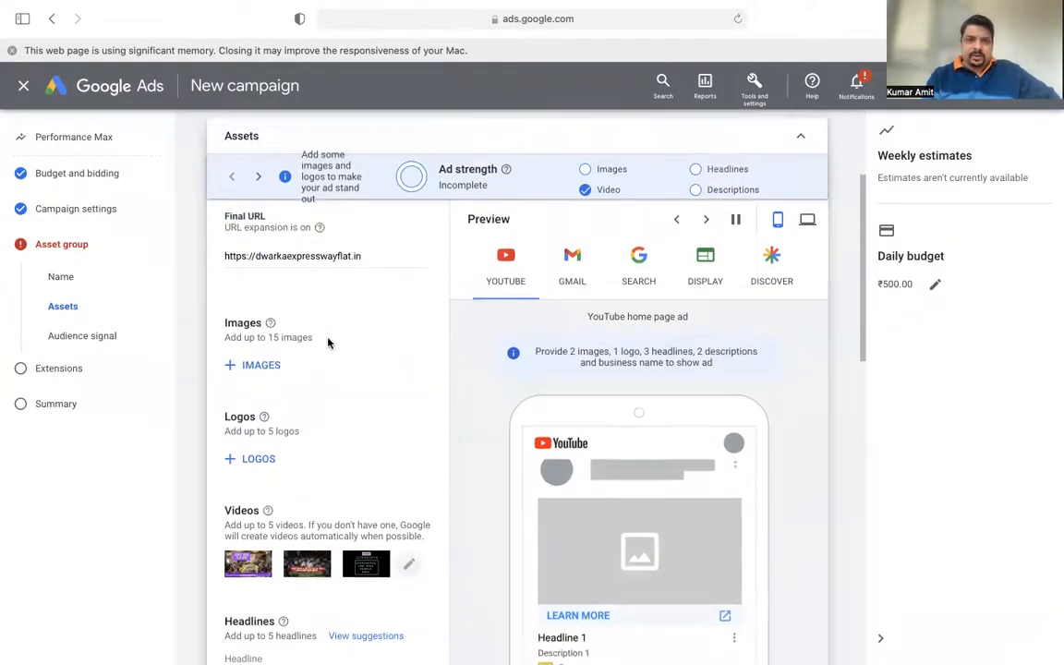
{"action": "scroll", "coordinate": [328, 343], "scroll_direction": "down", "scroll_amount": 10}
{"action": "scroll", "coordinate": [328, 342], "scroll_direction": "up", "scroll_amount": 15}
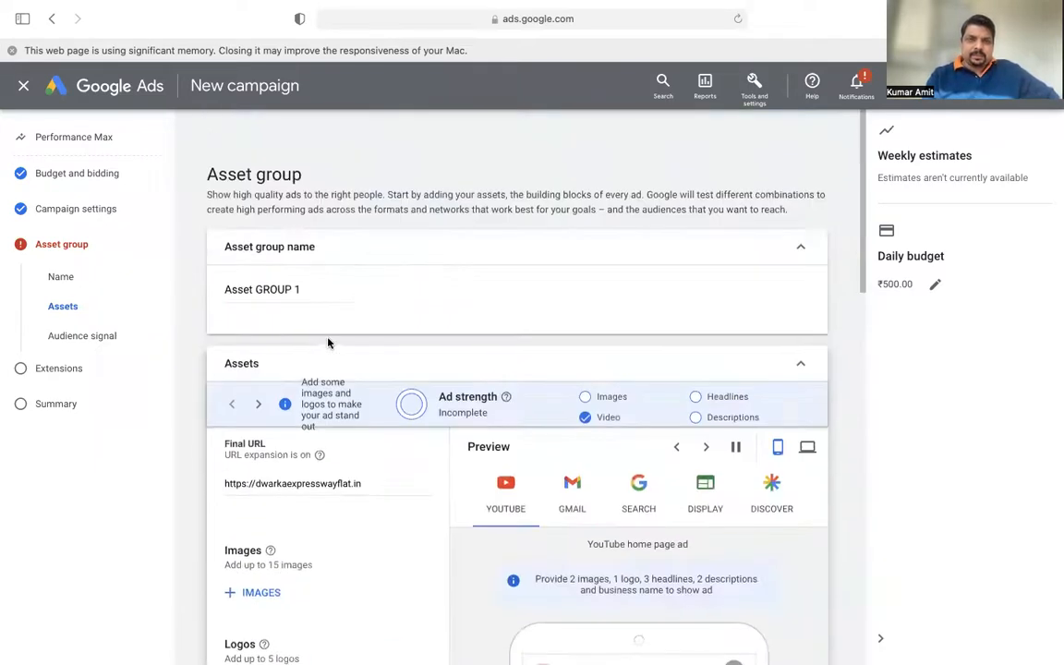
{"action": "scroll", "coordinate": [328, 343], "scroll_direction": "down", "scroll_amount": 3}
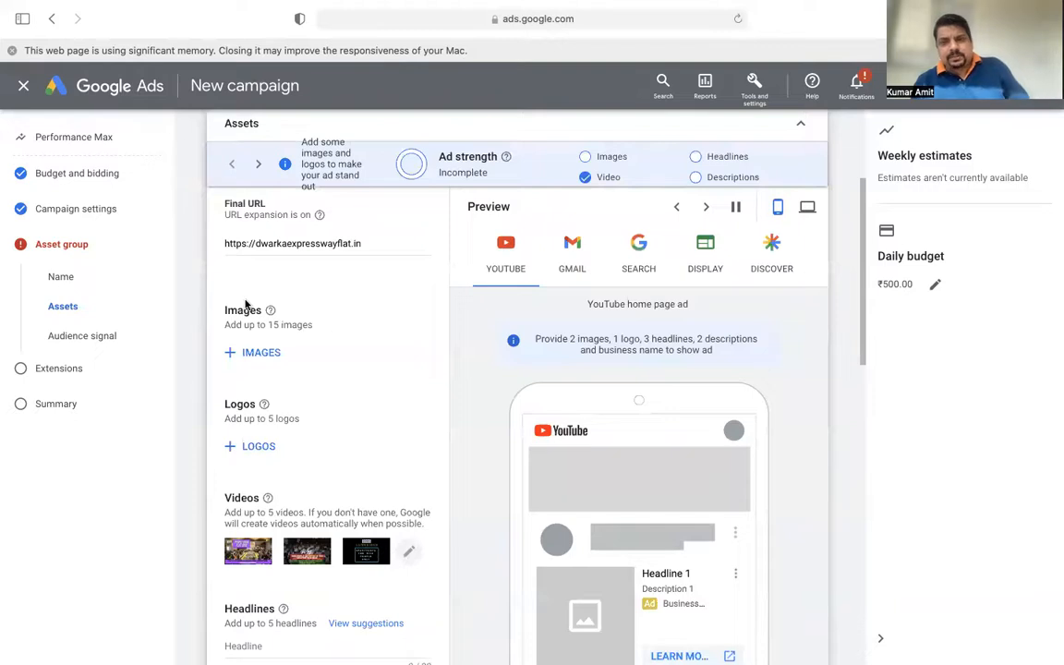
{"action": "scroll", "coordinate": [384, 394], "scroll_direction": "down", "scroll_amount": 3}
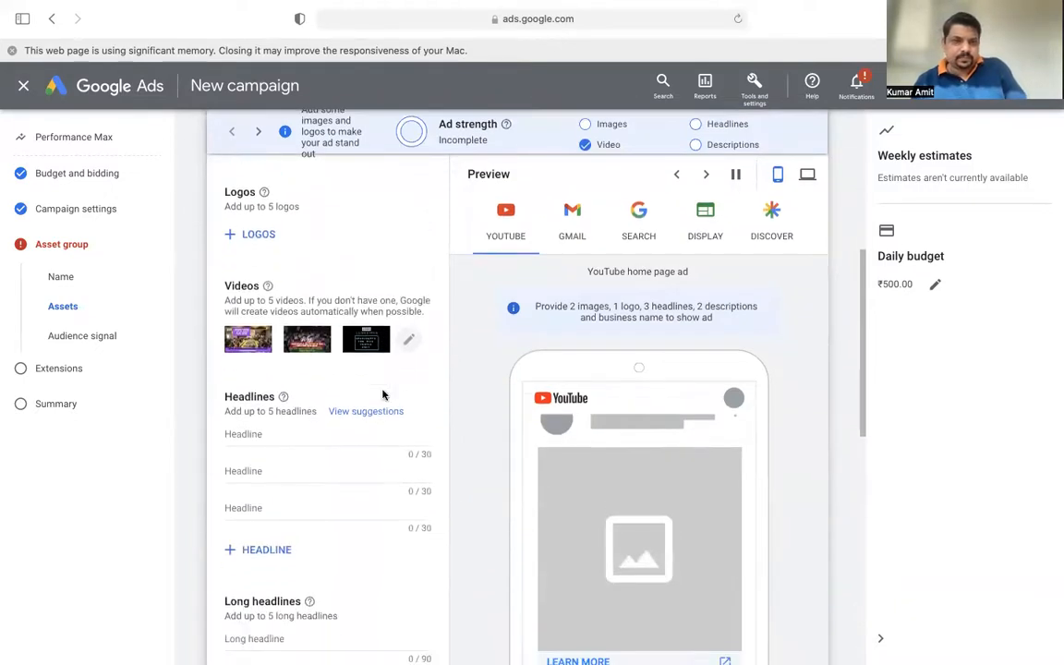
{"action": "scroll", "coordinate": [384, 394], "scroll_direction": "down", "scroll_amount": 1}
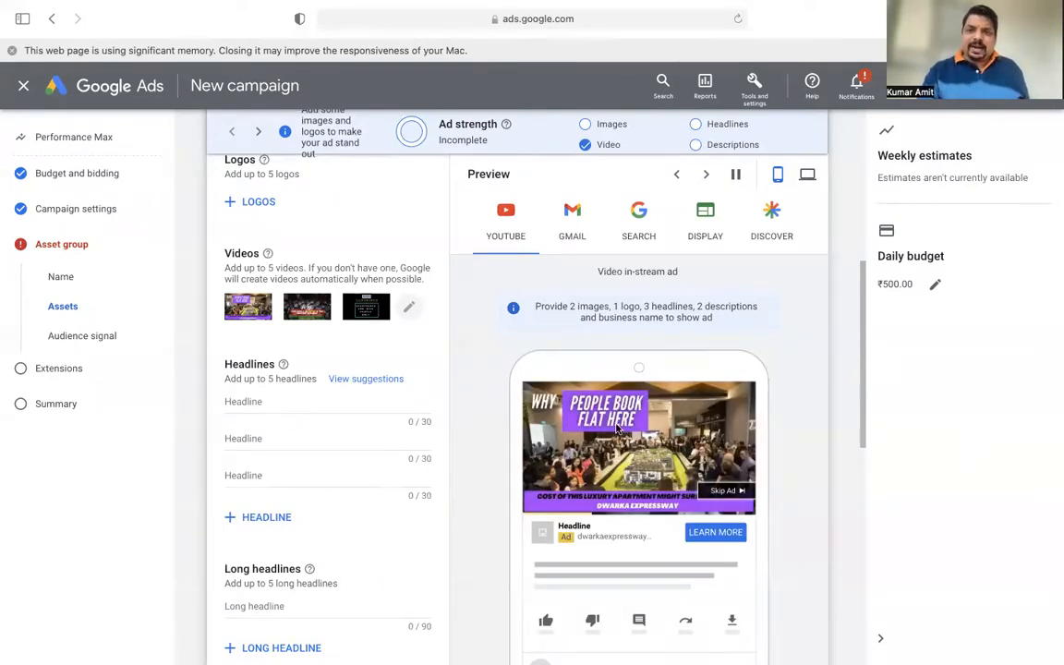
{"action": "scroll", "coordinate": [619, 434], "scroll_direction": "down", "scroll_amount": 3}
{"action": "scroll", "coordinate": [619, 433], "scroll_direction": "down", "scroll_amount": 2}
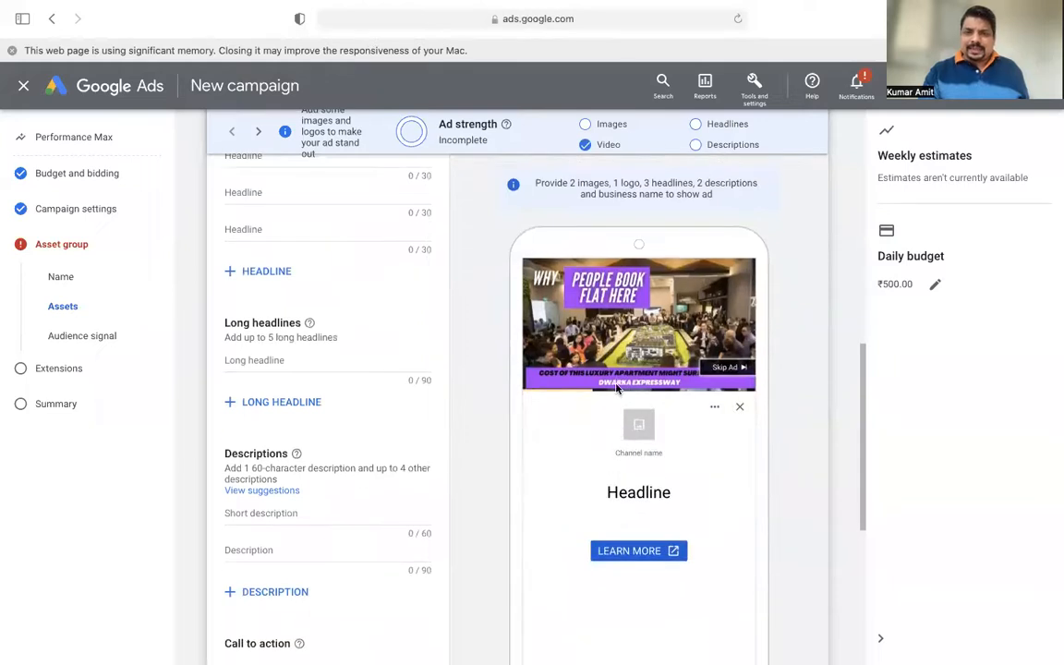
{"action": "scroll", "coordinate": [627, 452], "scroll_direction": "down", "scroll_amount": 2}
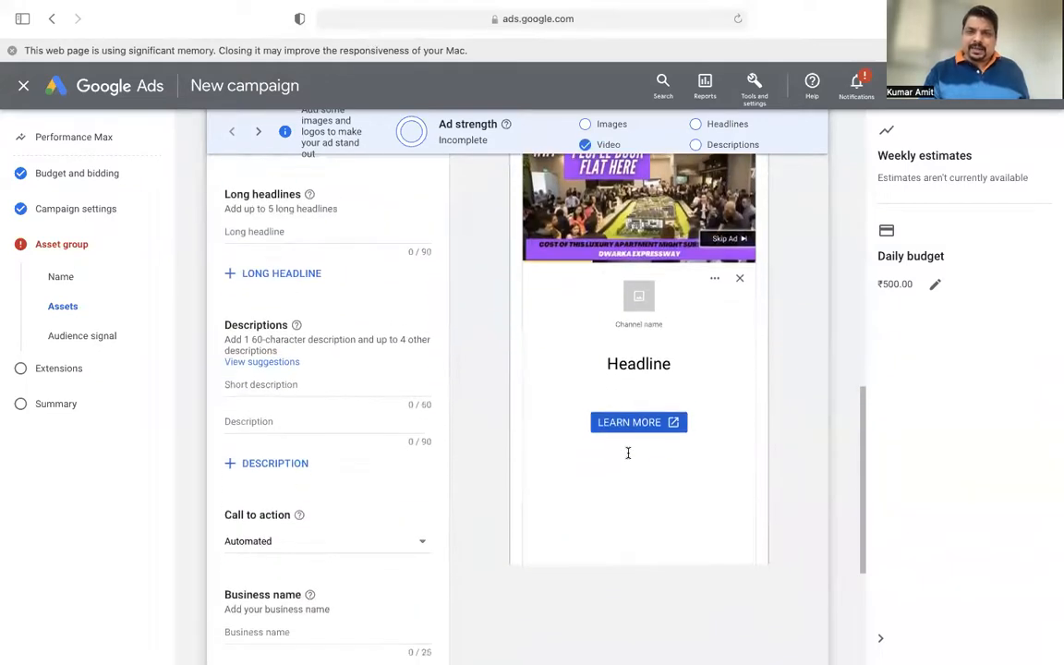
{"action": "scroll", "coordinate": [639, 456], "scroll_direction": "up", "scroll_amount": 2}
{"action": "scroll", "coordinate": [609, 454], "scroll_direction": "up", "scroll_amount": 5}
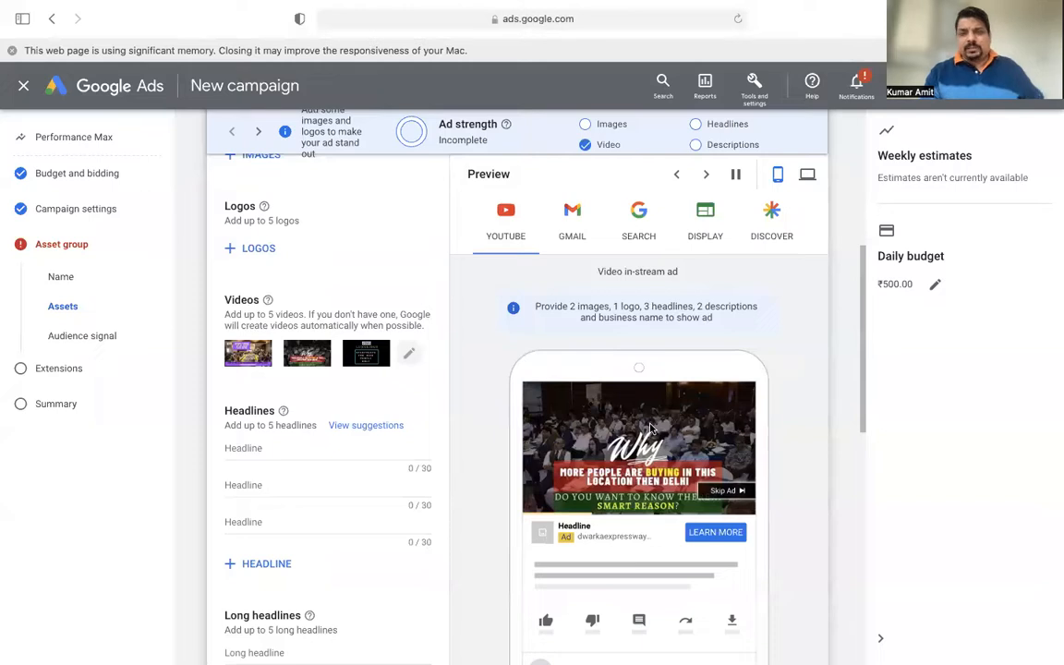
{"action": "scroll", "coordinate": [665, 421], "scroll_direction": "down", "scroll_amount": 2}
{"action": "scroll", "coordinate": [700, 399], "scroll_direction": "up", "scroll_amount": 2}
{"action": "scroll", "coordinate": [700, 398], "scroll_direction": "up", "scroll_amount": 3}
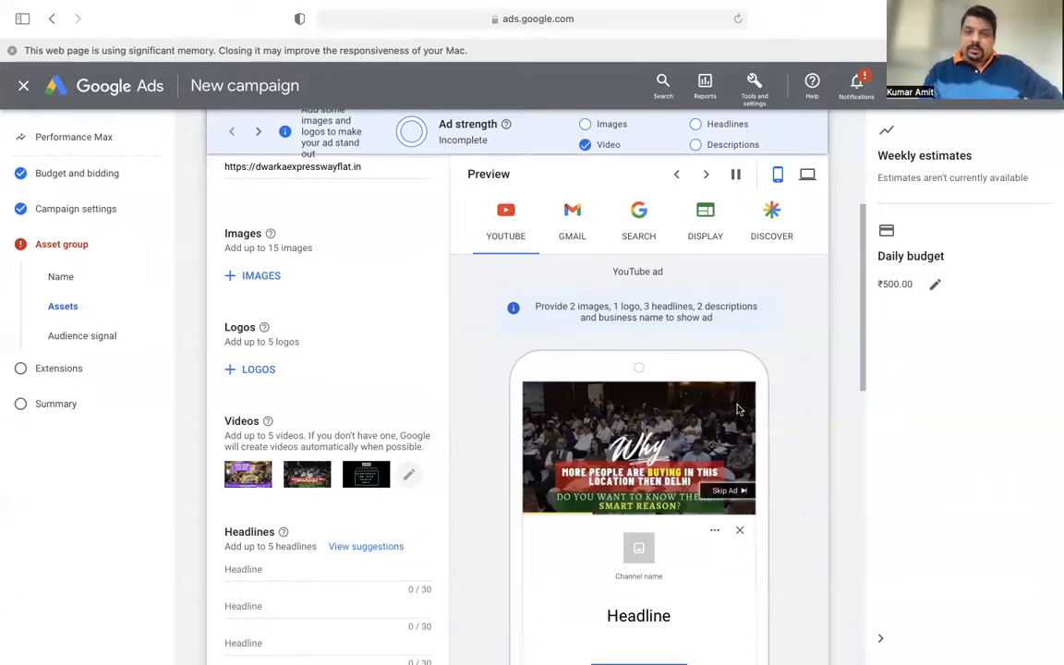
{"action": "scroll", "coordinate": [618, 443], "scroll_direction": "down", "scroll_amount": 1}
{"action": "mouse_move", "coordinate": [863, 289]}
{"action": "left_mouse_down"}
{"action": "mouse_move", "coordinate": [865, 327]}
{"action": "mouse_move", "coordinate": [859, 269]}
{"action": "left_mouse_up"}
{"action": "scroll", "coordinate": [729, 451], "scroll_direction": "down", "scroll_amount": 3}
{"action": "scroll", "coordinate": [727, 450], "scroll_direction": "up", "scroll_amount": 4}
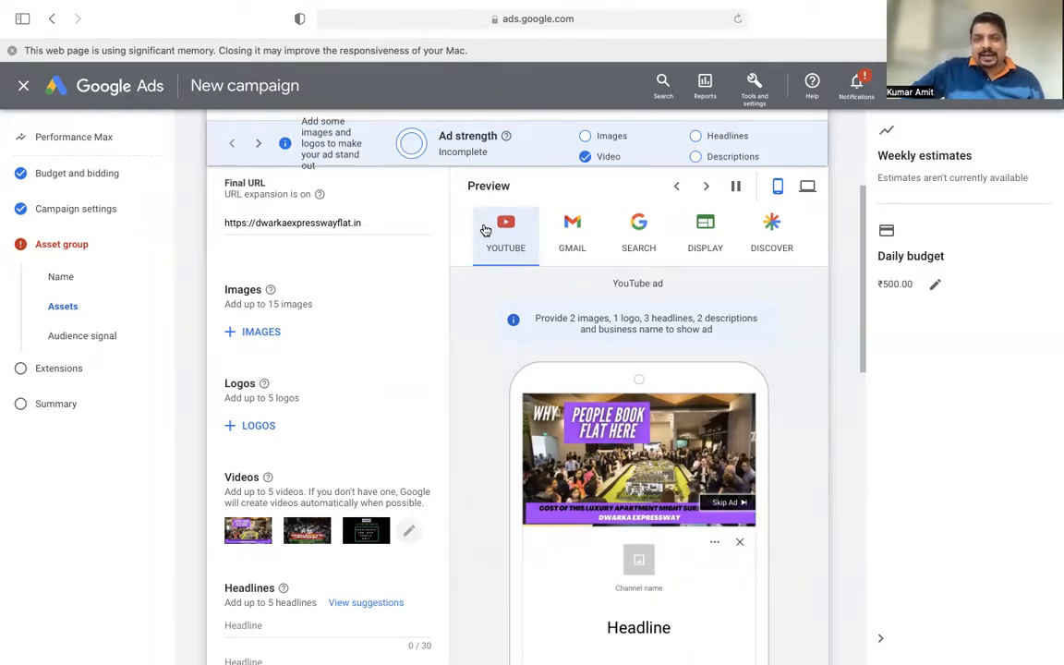
{"action": "left_click", "coordinate": [783, 238]}
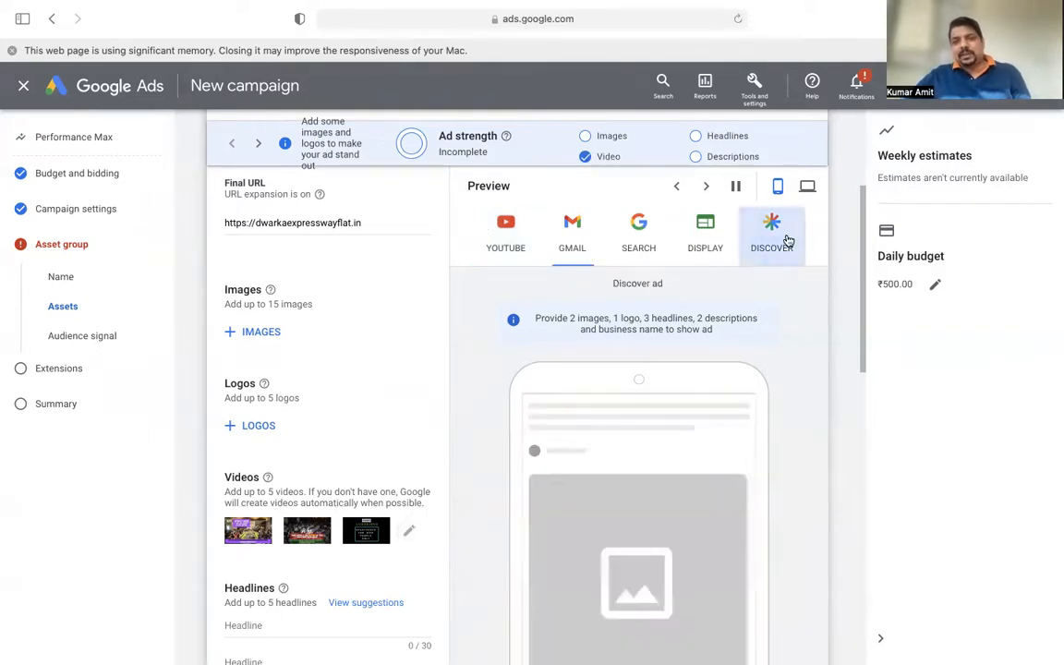
Review the asset group's sections for images, logos, videos, headlines and descriptions alongside the ad preview
{"action": "scroll", "coordinate": [726, 437], "scroll_direction": "down", "scroll_amount": 2}
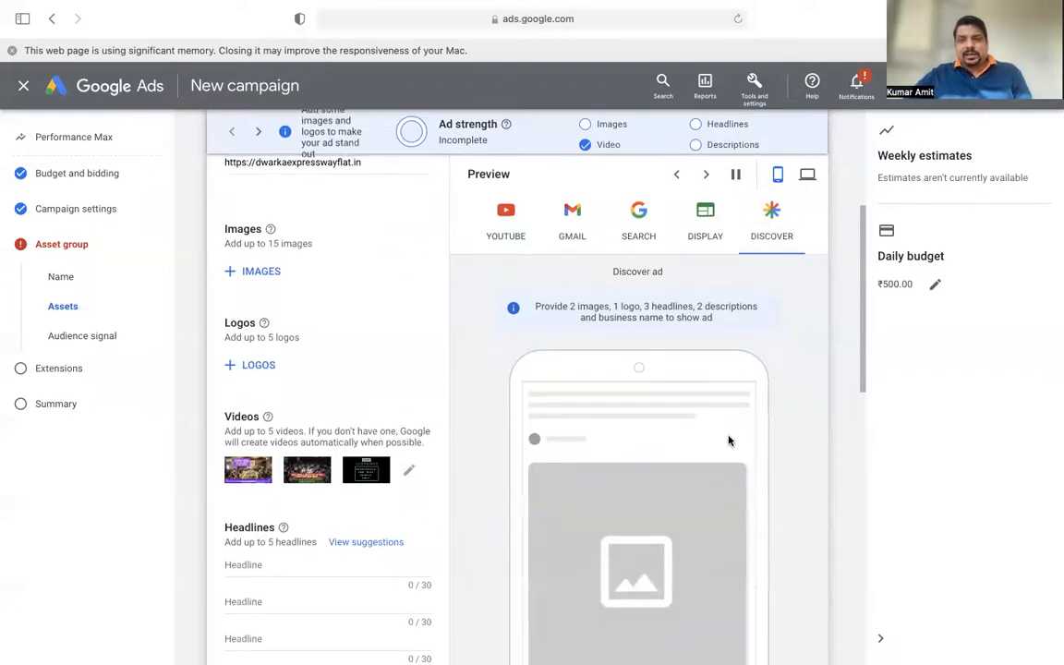
{"action": "scroll", "coordinate": [848, 457], "scroll_direction": "down", "scroll_amount": 3}
{"action": "left_click_drag", "start_coordinate": [859, 407], "coordinate": [848, 531]}
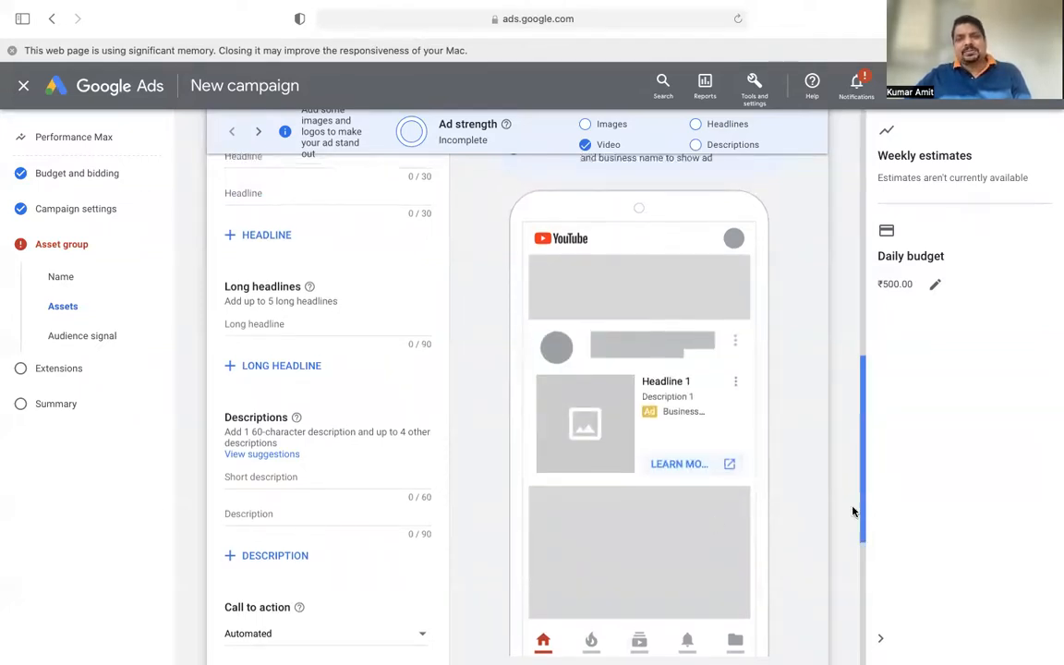
{"action": "left_click_drag", "start_coordinate": [855, 508], "coordinate": [835, 411]}
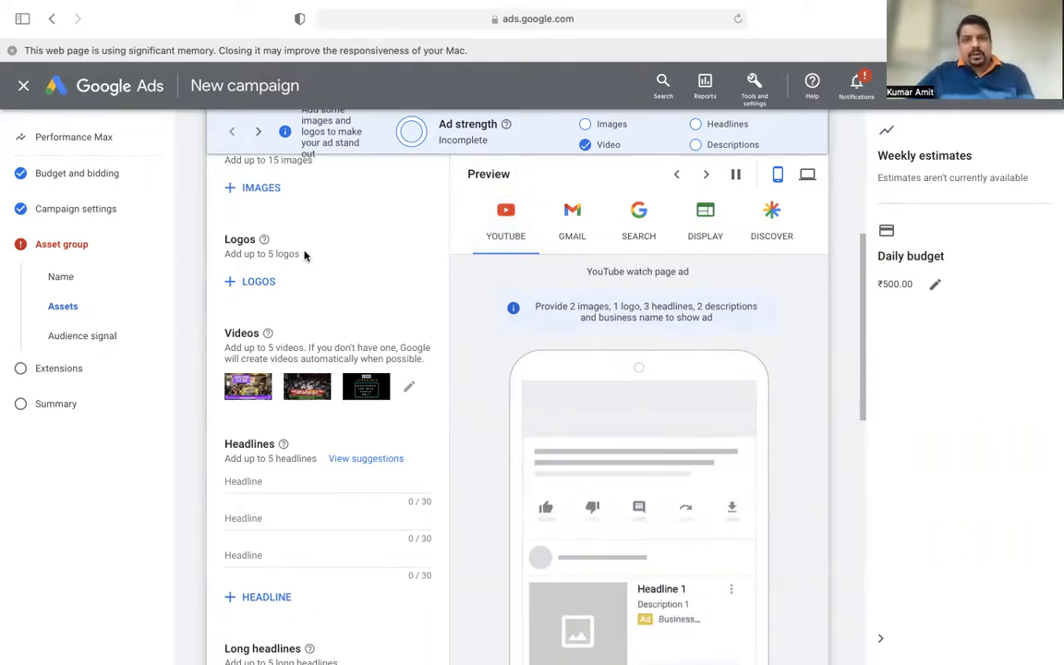
{"action": "scroll", "coordinate": [266, 319], "scroll_direction": "up", "scroll_amount": 5}
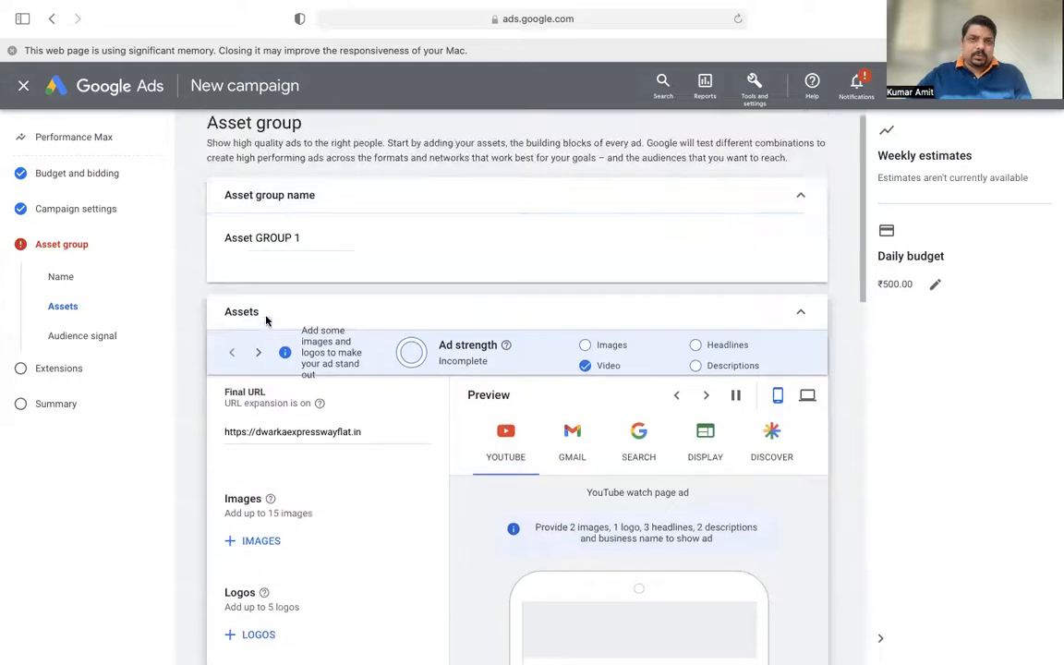
{"action": "scroll", "coordinate": [310, 532], "scroll_direction": "down", "scroll_amount": 5}
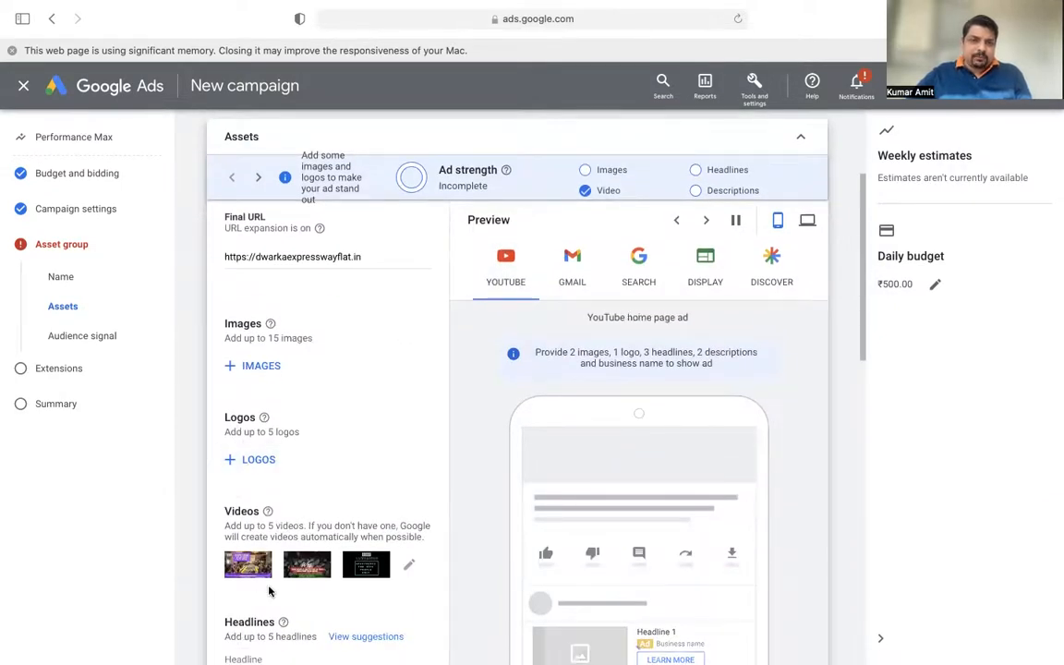
Open the asset group's video selection, examine the three chosen videos and close it without changes
{"action": "scroll", "coordinate": [268, 558], "scroll_direction": "down", "scroll_amount": 3}
{"action": "left_click", "coordinate": [409, 435]}
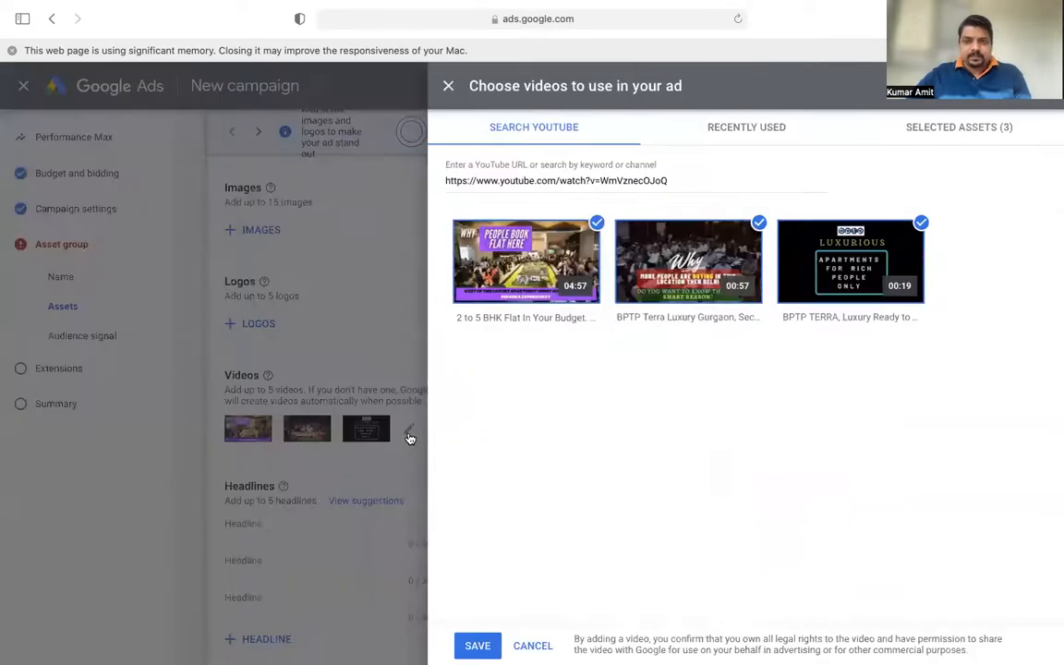
{"action": "mouse_move", "coordinate": [471, 253]}
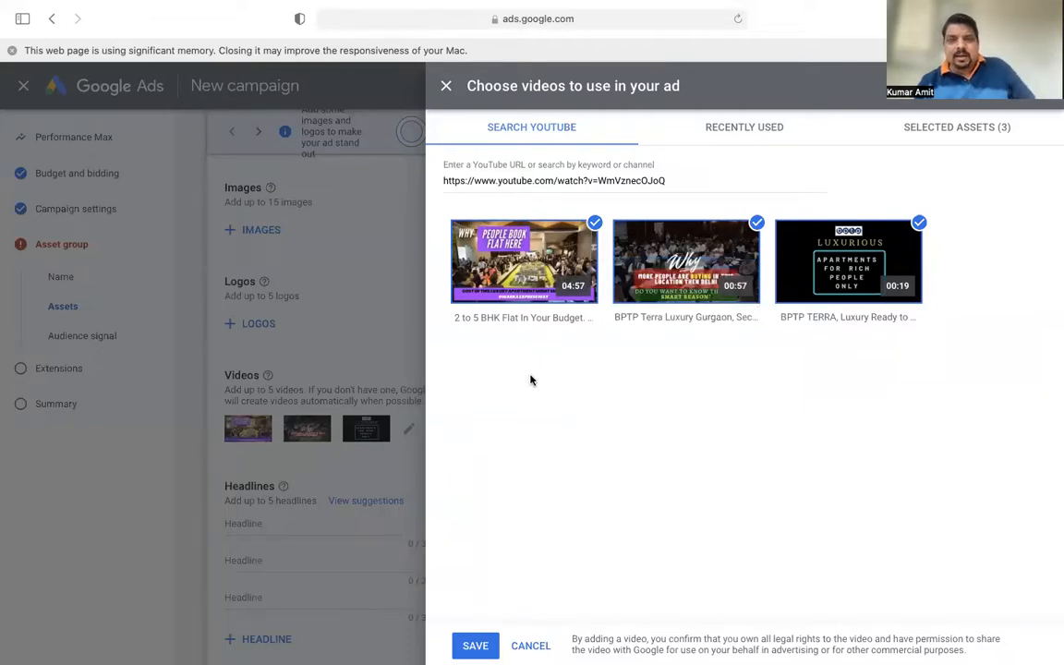
{"action": "mouse_move", "coordinate": [573, 277]}
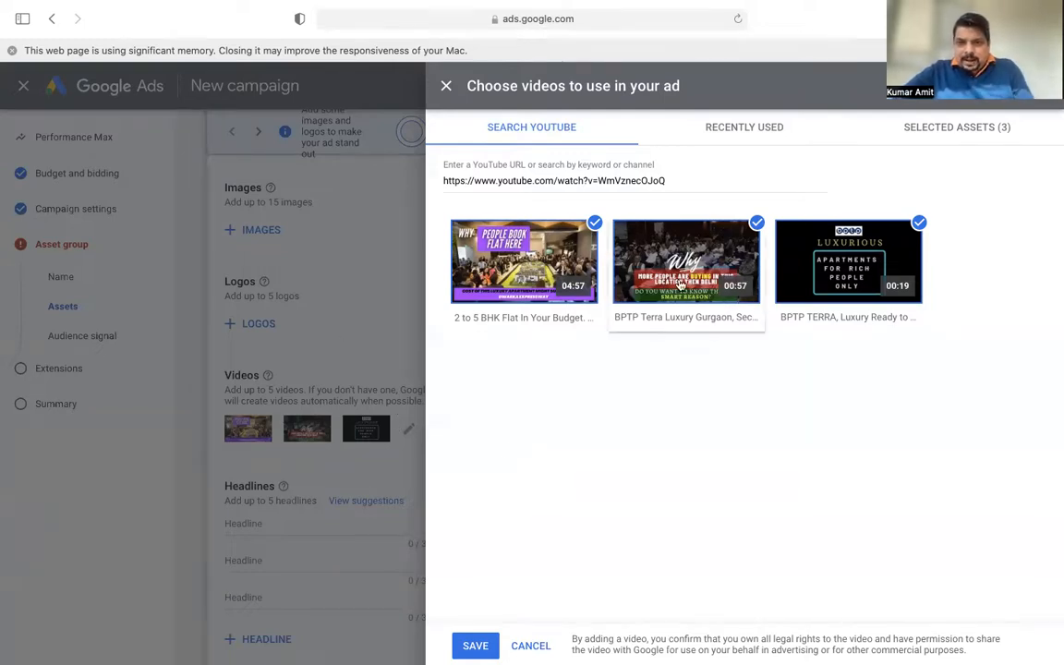
{"action": "mouse_move", "coordinate": [636, 315]}
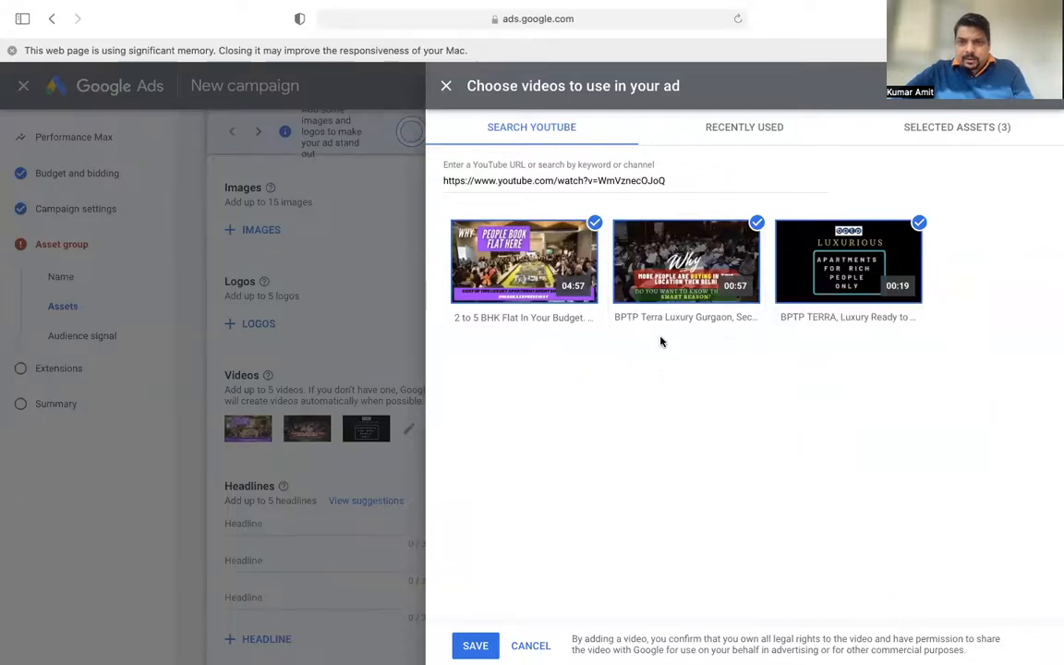
{"action": "mouse_move", "coordinate": [687, 265]}
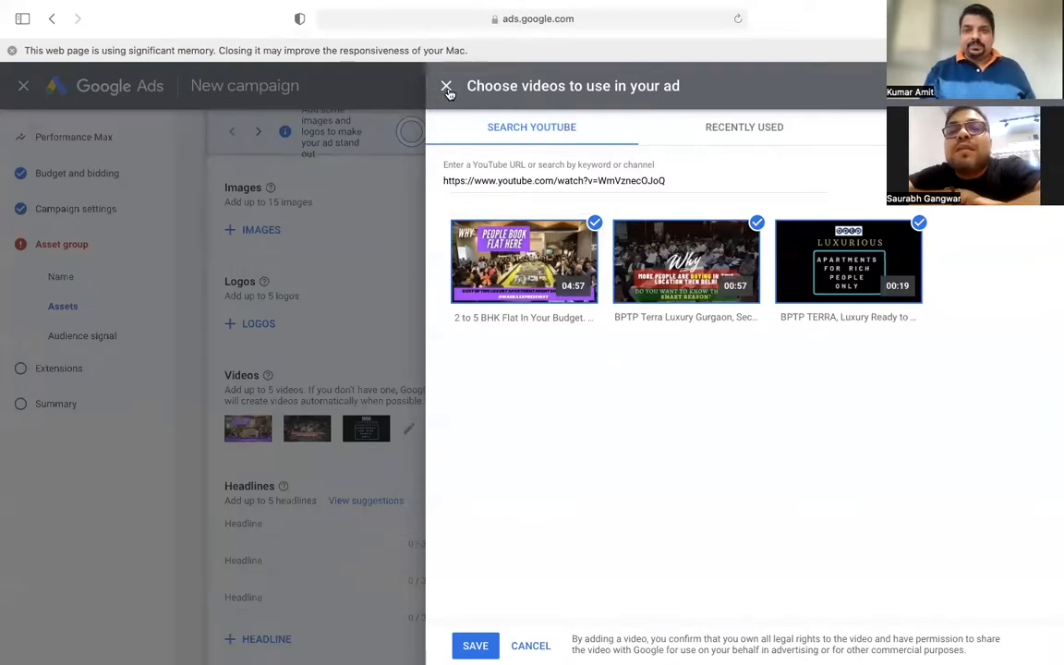
{"action": "left_click_drag", "start_coordinate": [449, 93], "coordinate": [442, 187]}
{"action": "left_click", "coordinate": [416, 574]}
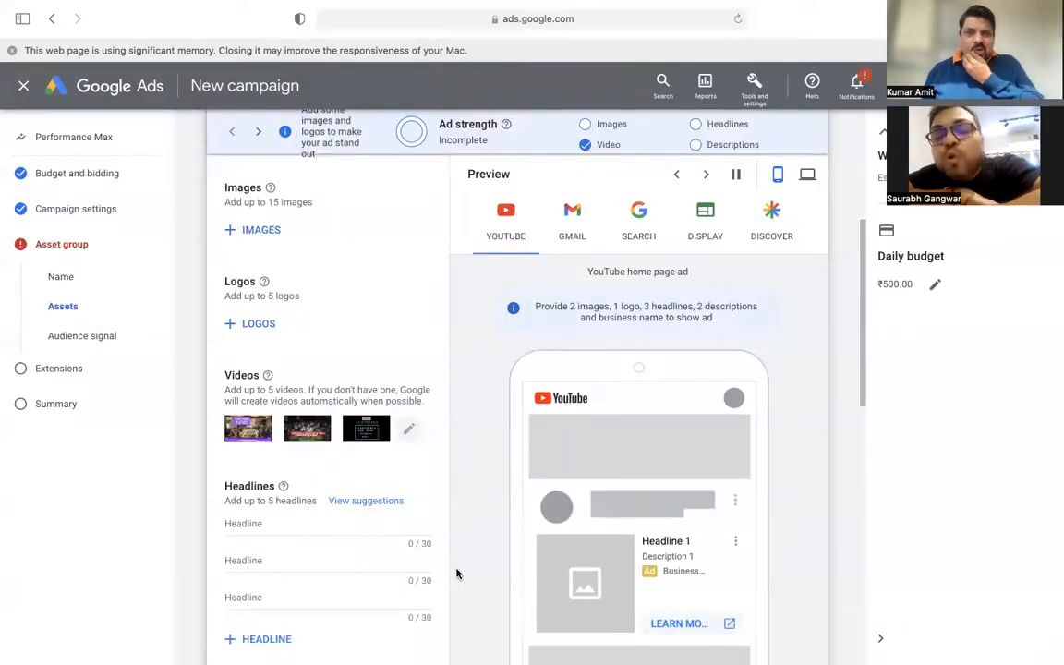
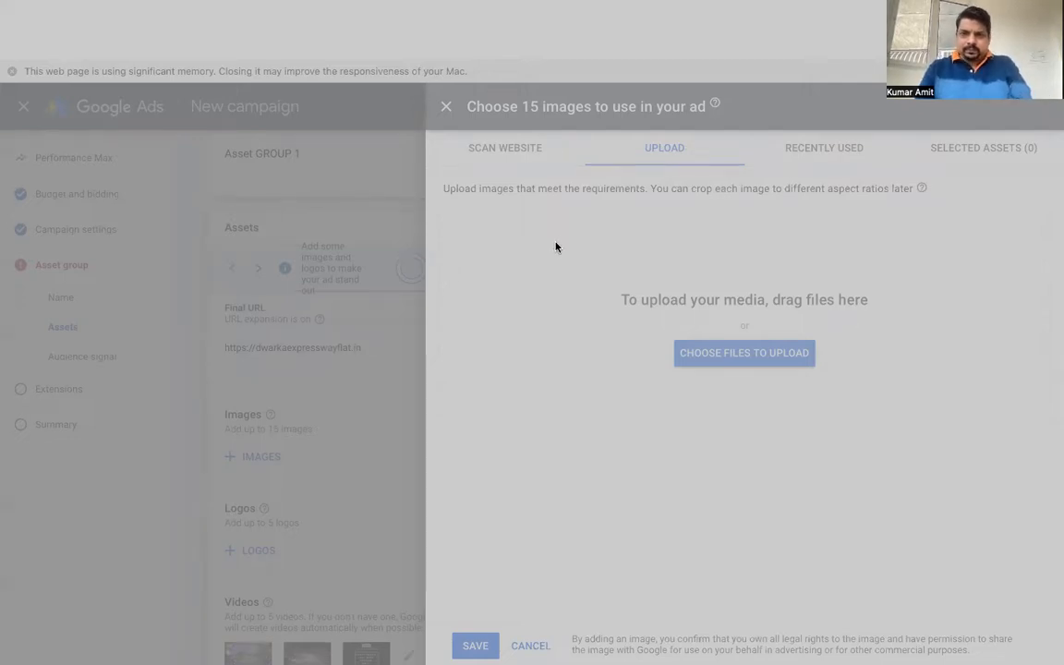
Upload the "Buying Your First Deal" image, Ad2.jpeg and two more portrait images for the asset group
{"action": "left_click", "coordinate": [741, 479]}
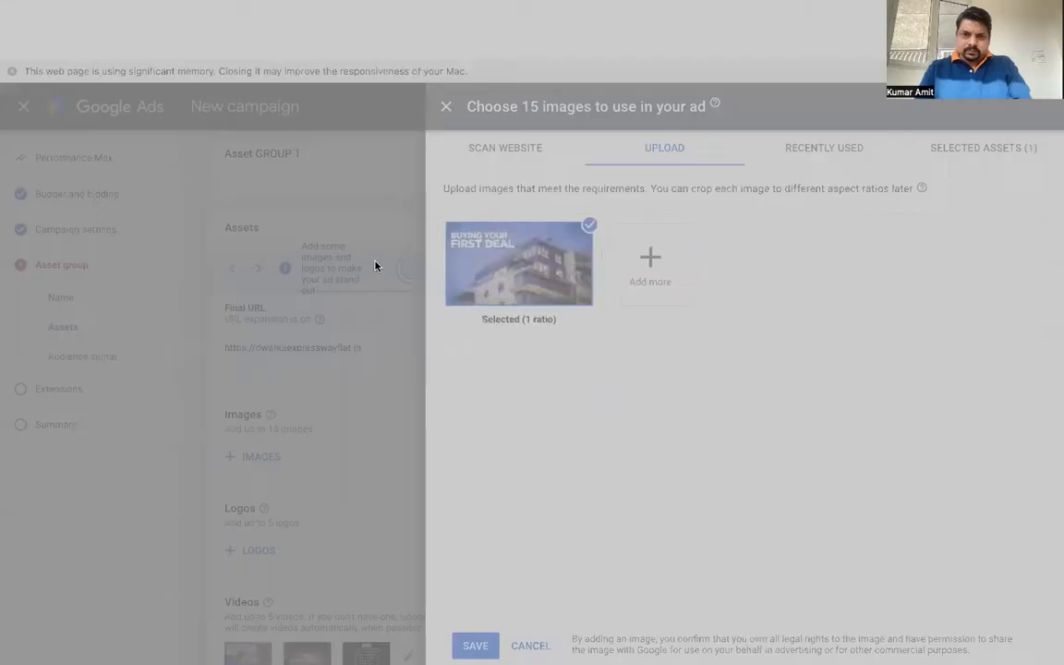
{"action": "double_click", "coordinate": [375, 266]}
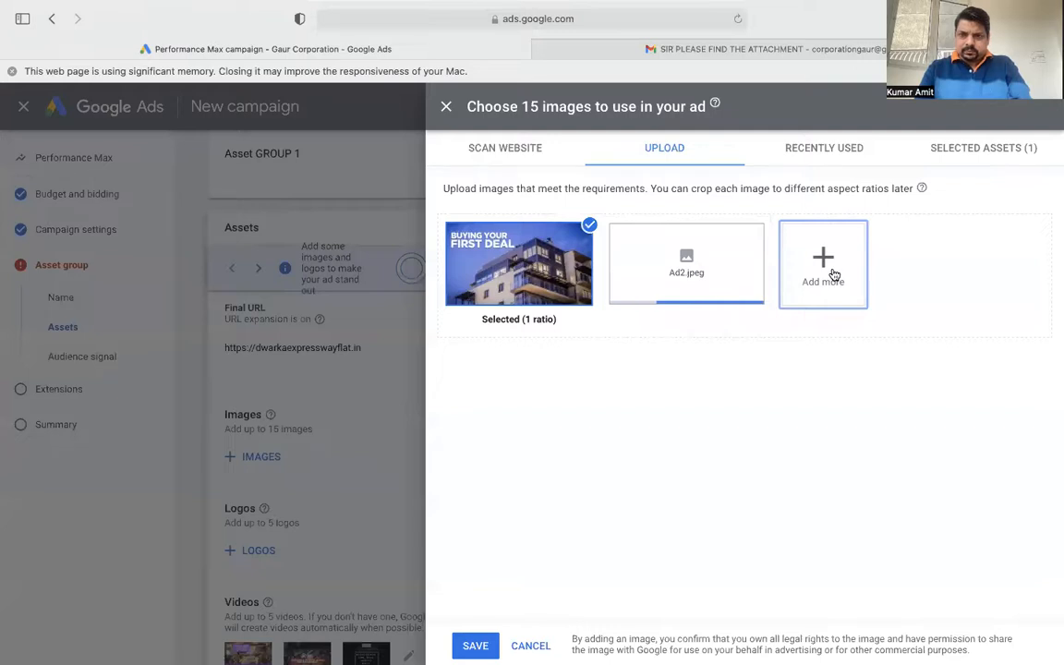
{"action": "left_click", "coordinate": [748, 331]}
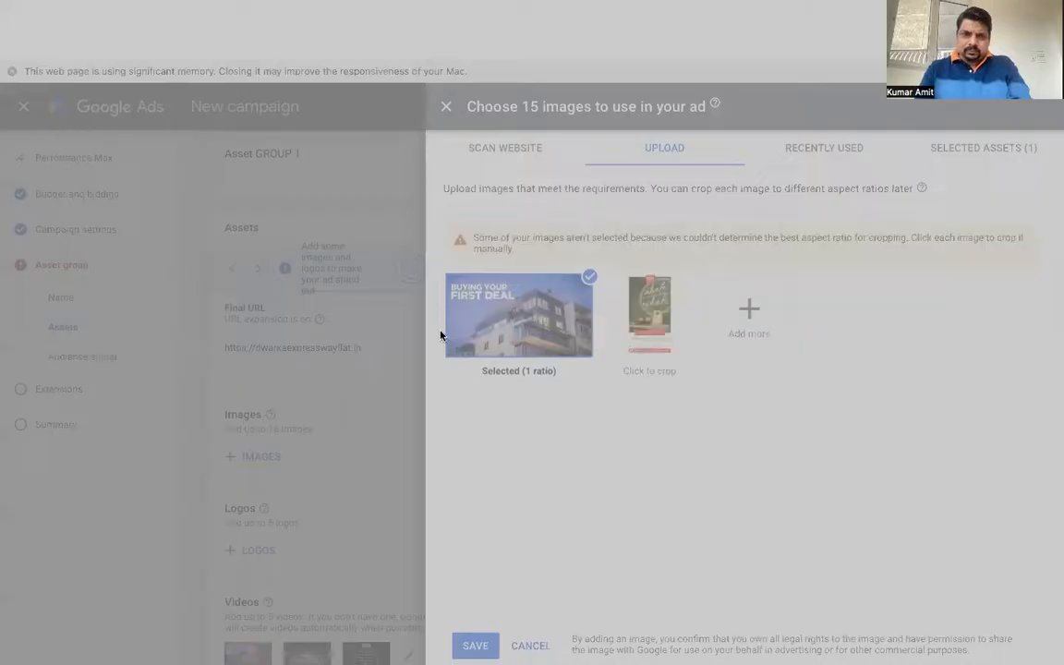
{"action": "double_click", "coordinate": [363, 271]}
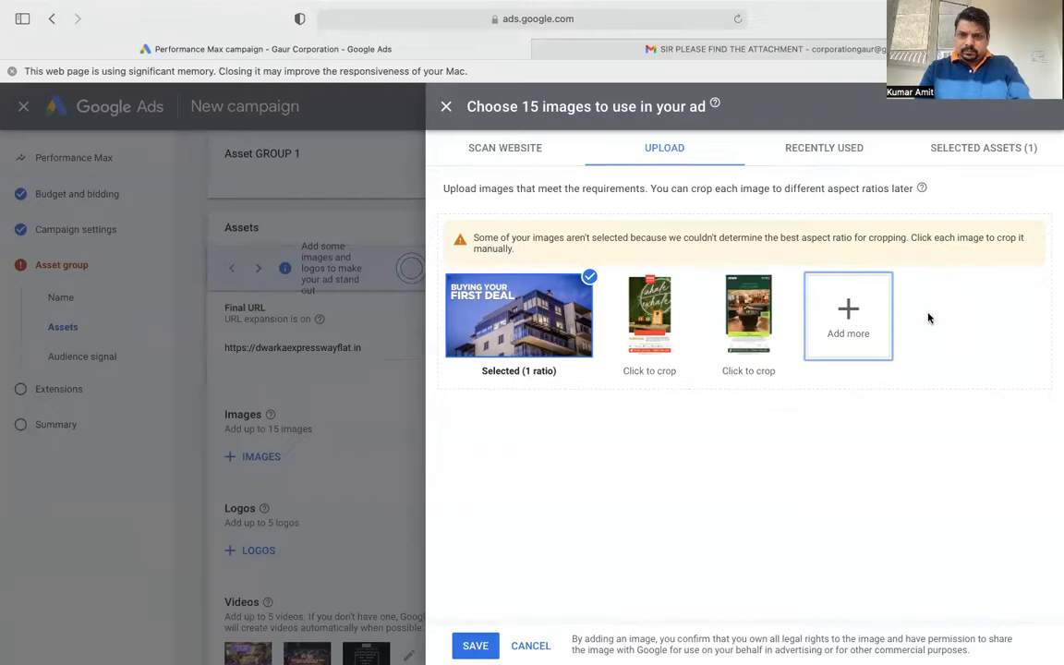
{"action": "left_click", "coordinate": [844, 326]}
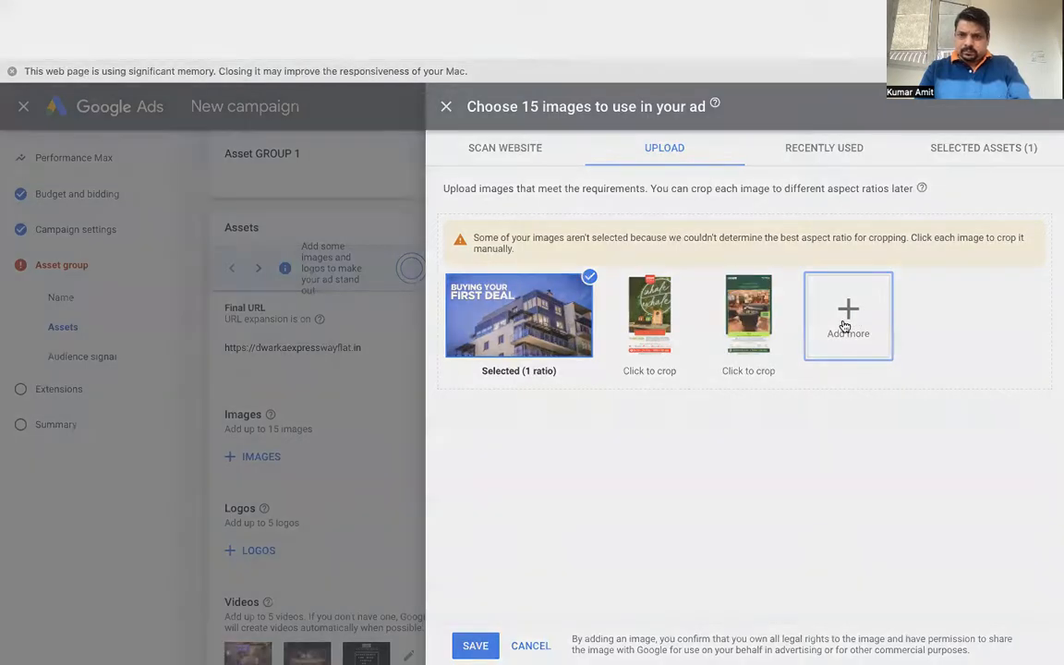
{"action": "double_click", "coordinate": [382, 294]}
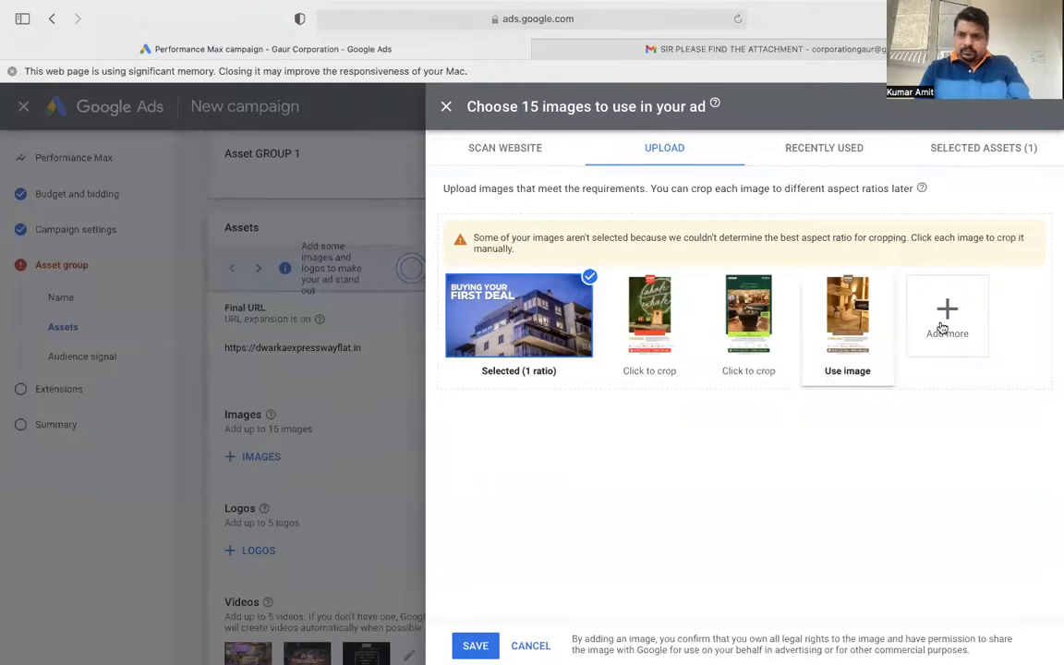
Upload three "Why You Should Be Grateful" image variants, the "Luxury Homes for Your Family" image and AD7.jpeg
{"action": "left_click", "coordinate": [942, 319]}
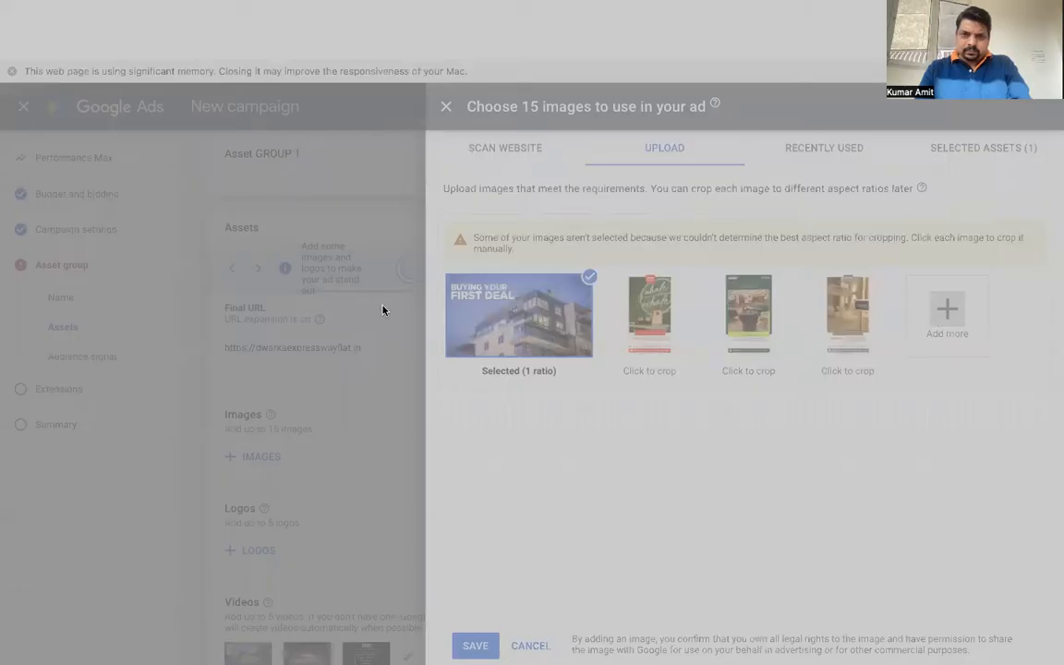
{"action": "left_click", "coordinate": [679, 446]}
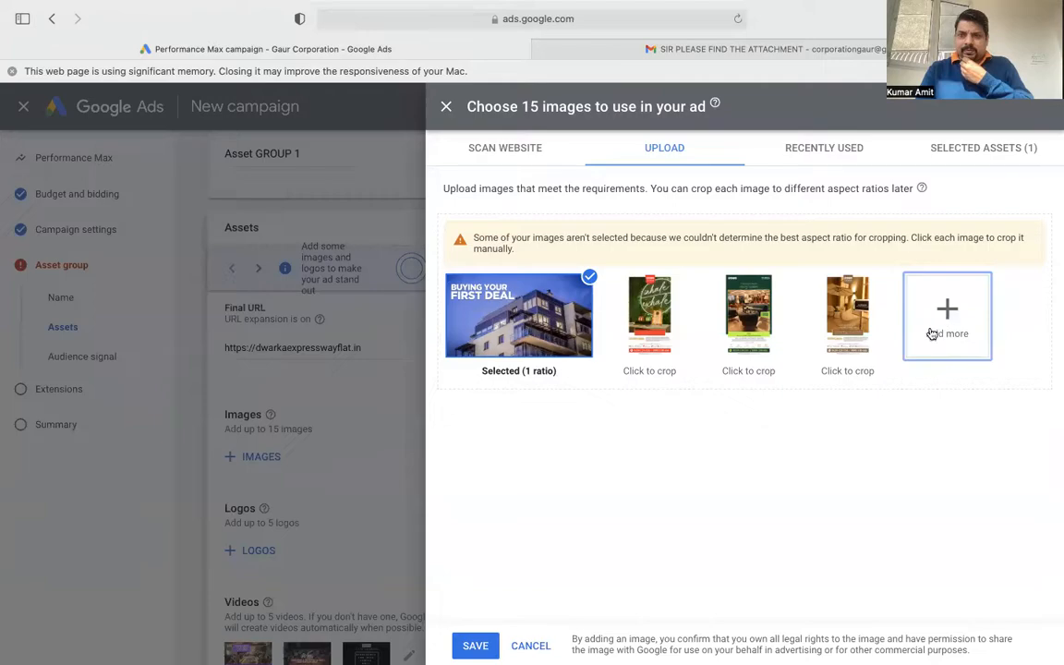
{"action": "left_click", "coordinate": [914, 357]}
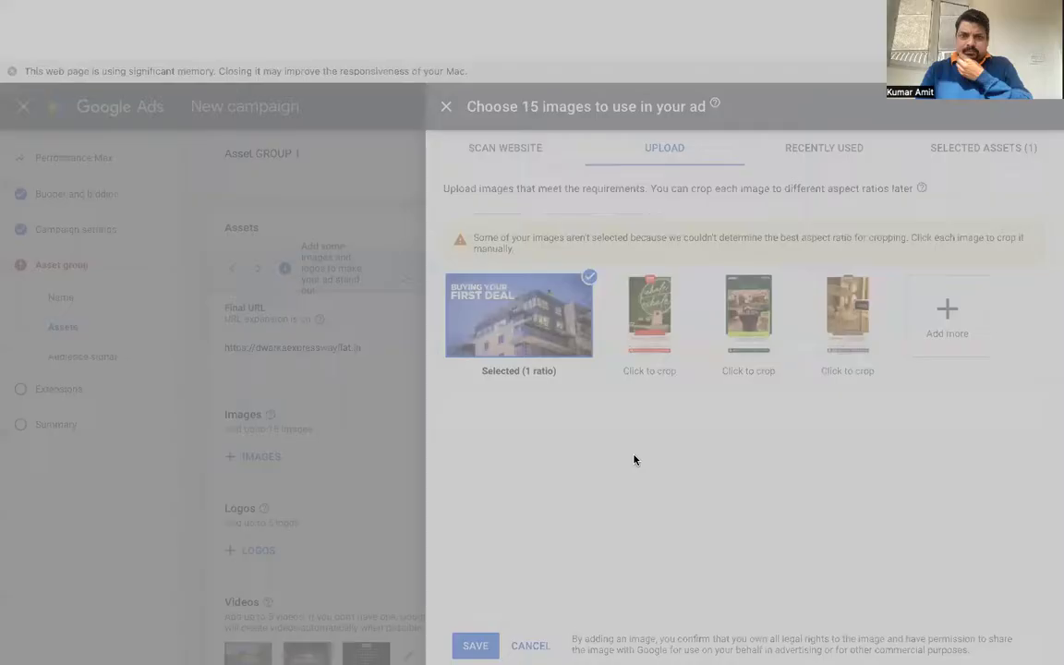
{"action": "double_click", "coordinate": [380, 329]}
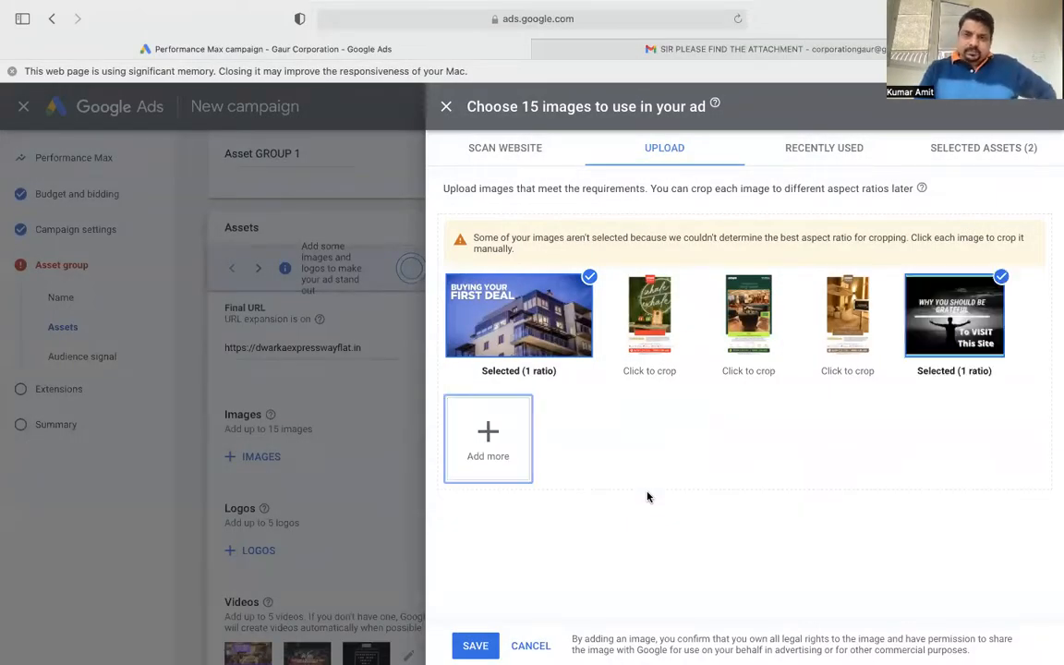
{"action": "left_click", "coordinate": [488, 432]}
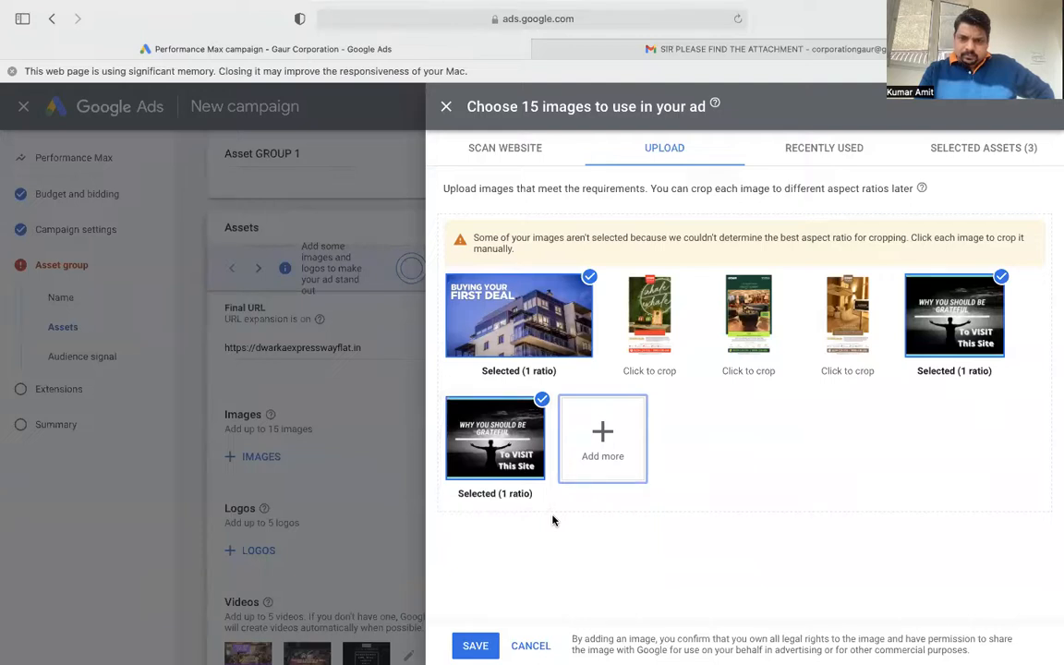
{"action": "left_click", "coordinate": [589, 424]}
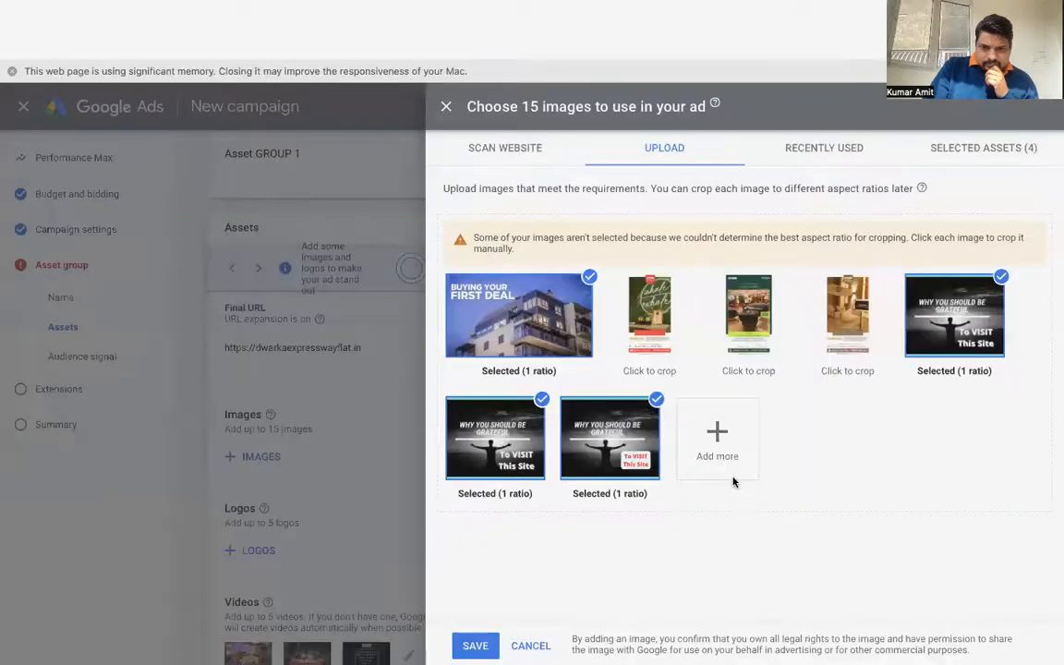
{"action": "left_click_drag", "start_coordinate": [733, 481], "coordinate": [889, 413]}
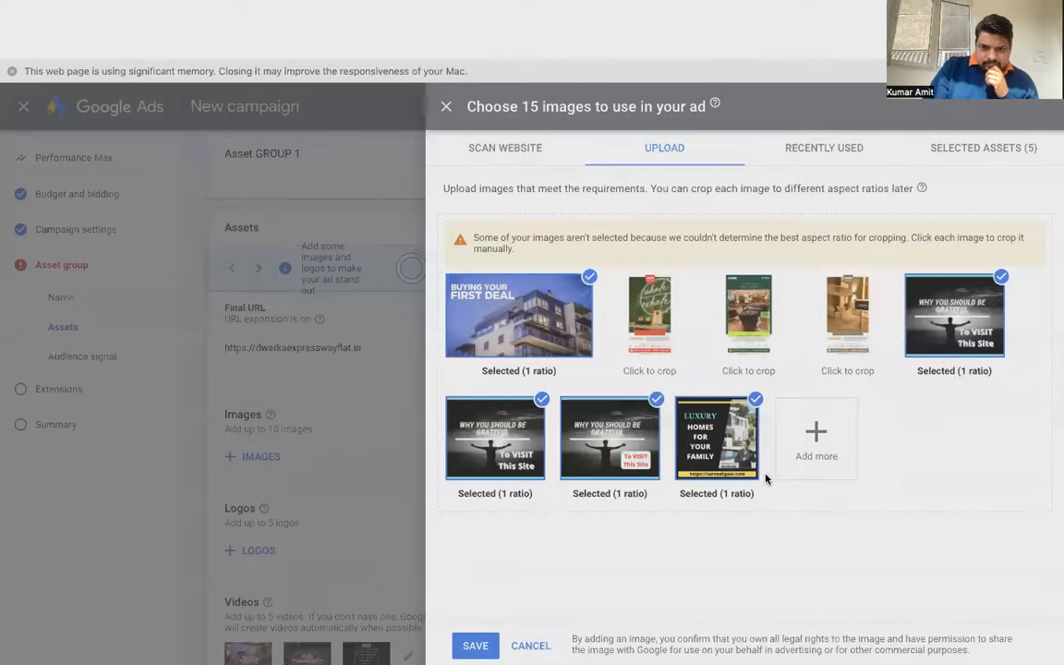
{"action": "left_click", "coordinate": [765, 478]}
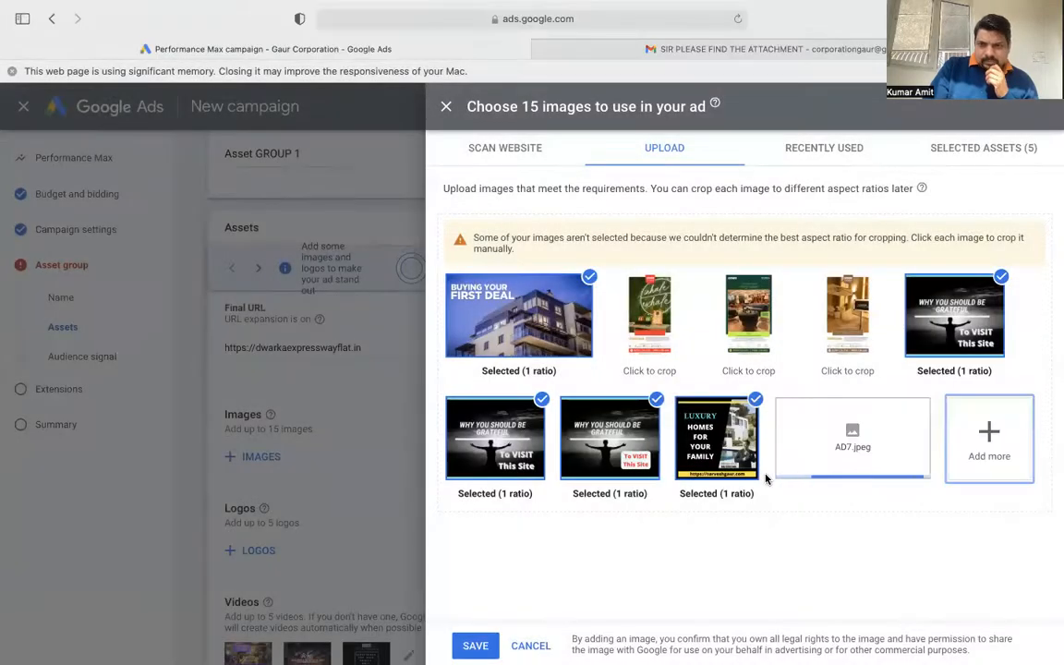
Deselect the second and third "Why You Should Be Grateful" images and upload the turquoise "Imagine" image
{"action": "left_click", "coordinate": [526, 464]}
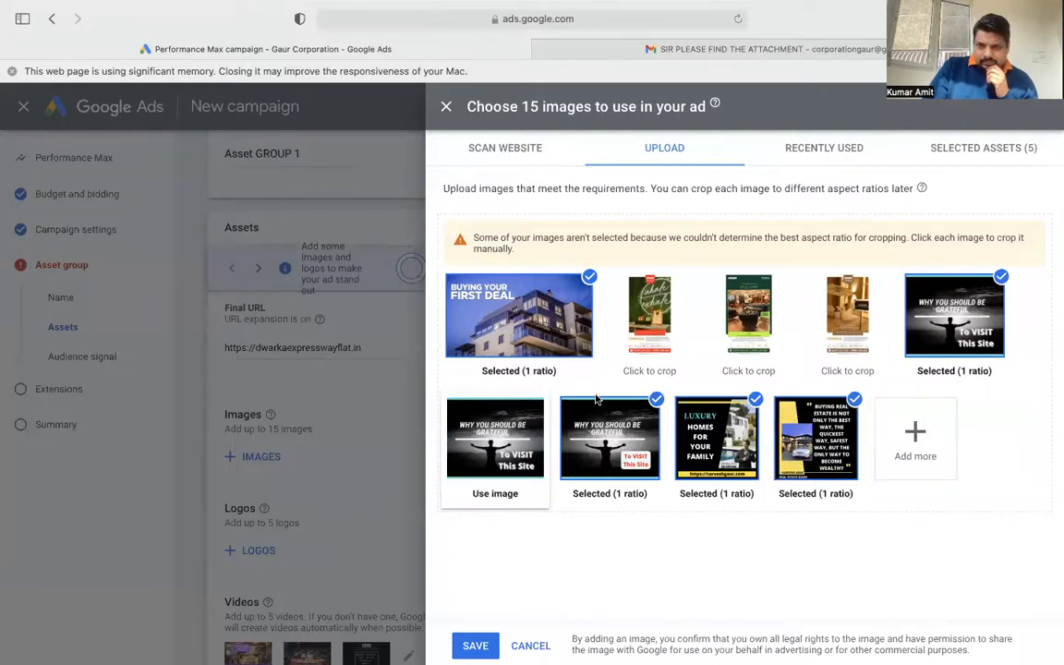
{"action": "mouse_move", "coordinate": [658, 411]}
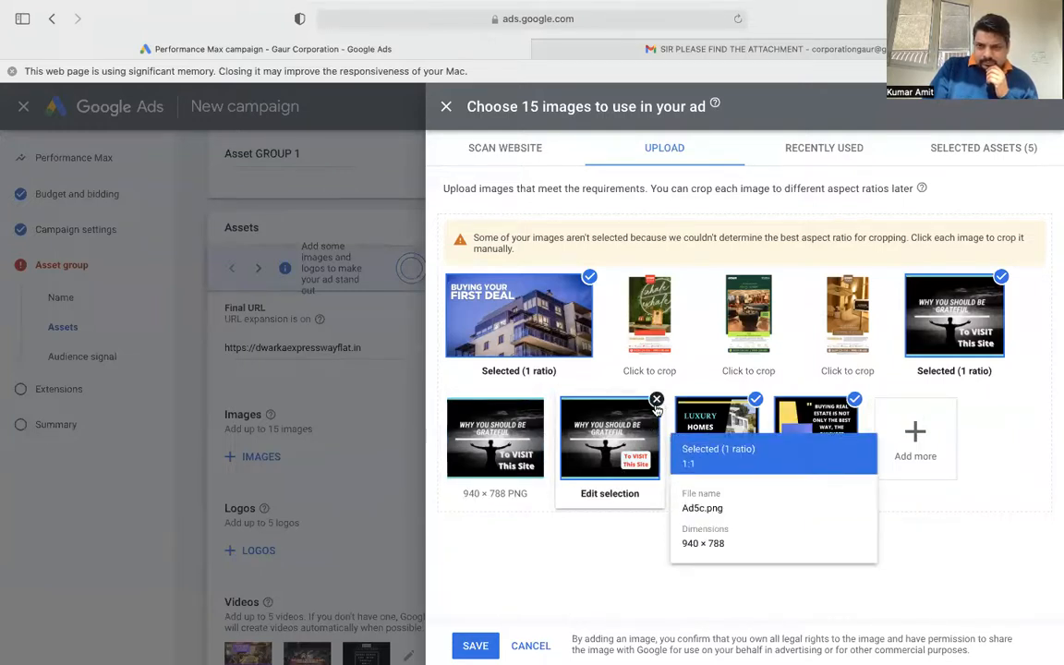
{"action": "left_click", "coordinate": [647, 410]}
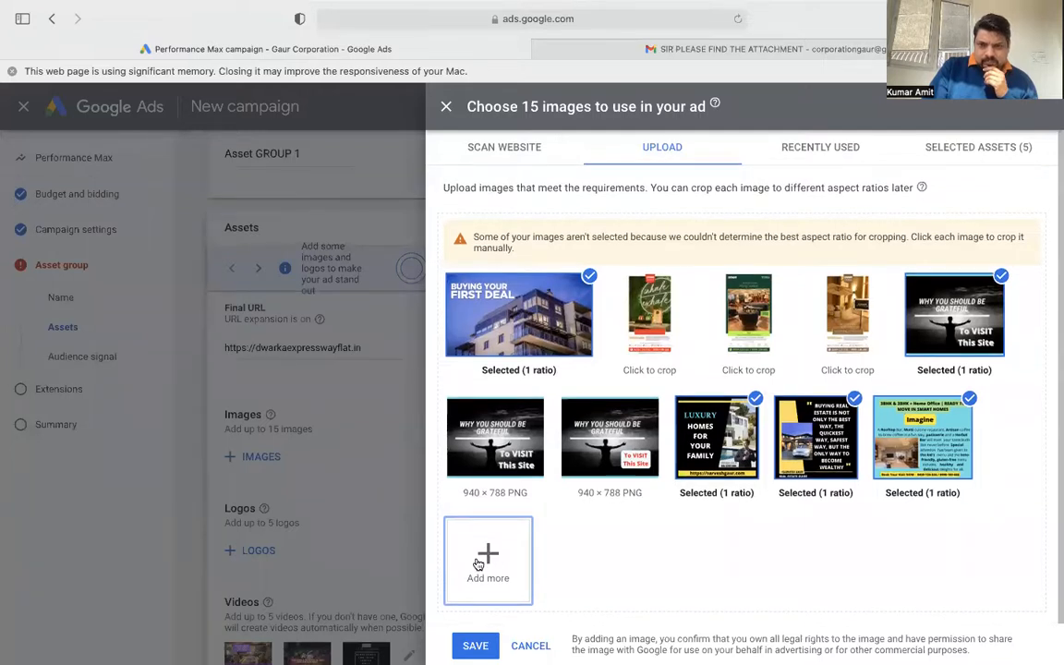
Upload the two "Finding the Perfect Home" images and the "Luxurious Apartments" image for the asset group
{"action": "left_click", "coordinate": [477, 563]}
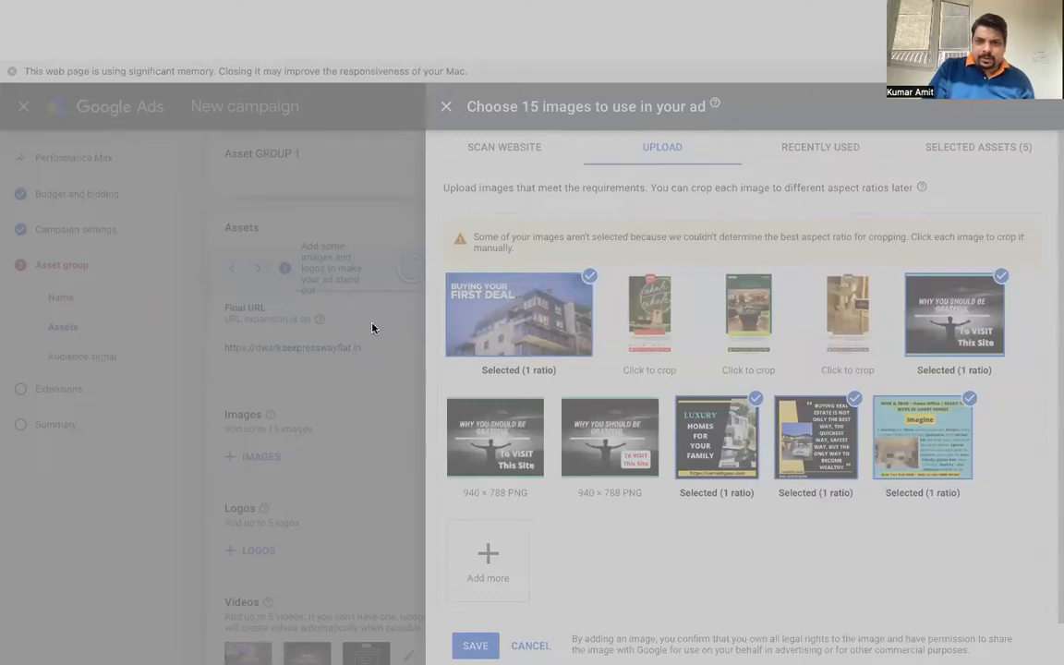
{"action": "left_click", "coordinate": [756, 480]}
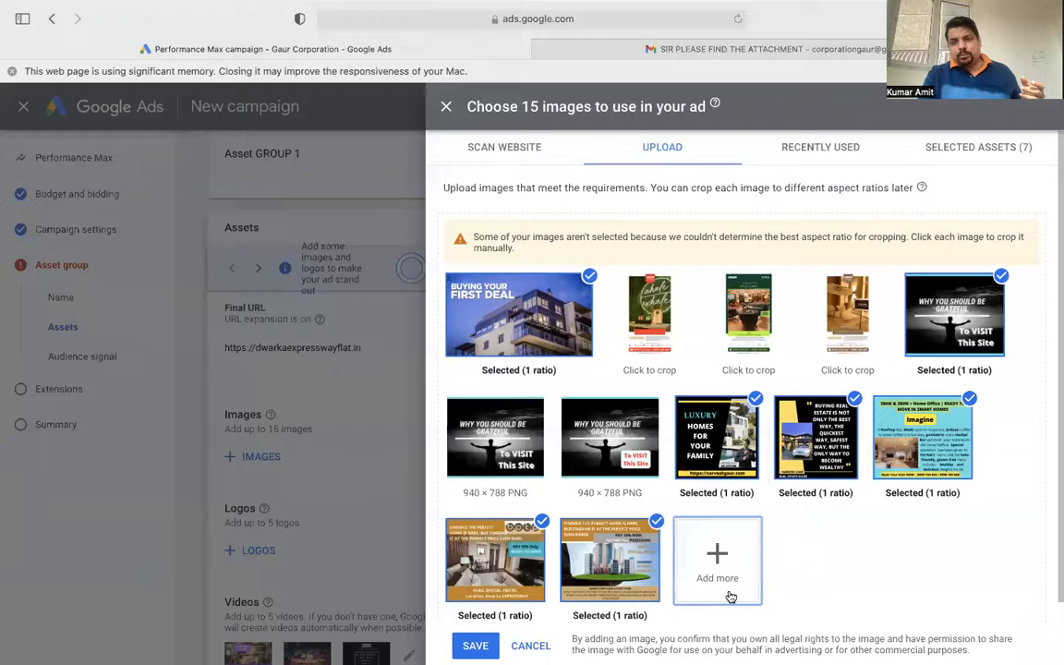
{"action": "left_click", "coordinate": [717, 559]}
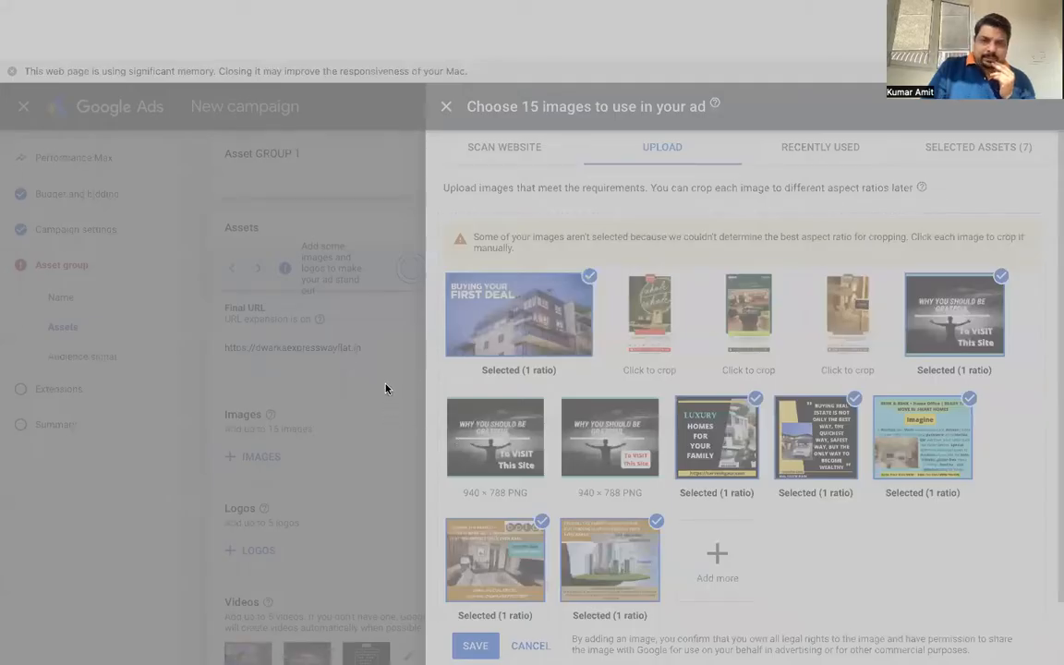
{"action": "left_click", "coordinate": [746, 476]}
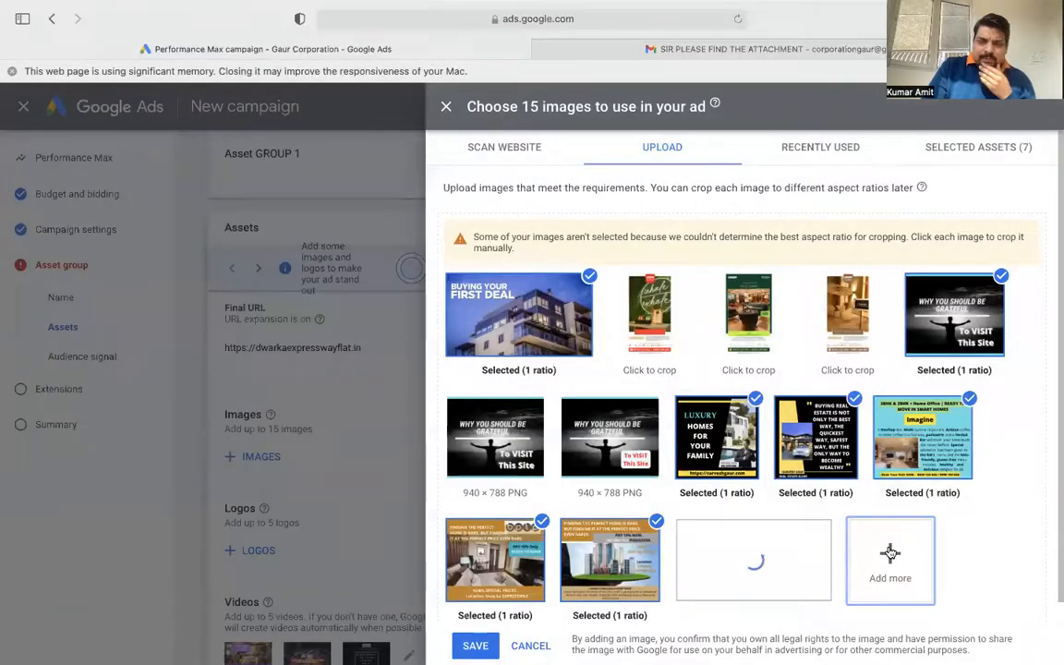
{"action": "scroll", "coordinate": [930, 541], "scroll_direction": "down", "scroll_amount": 1}
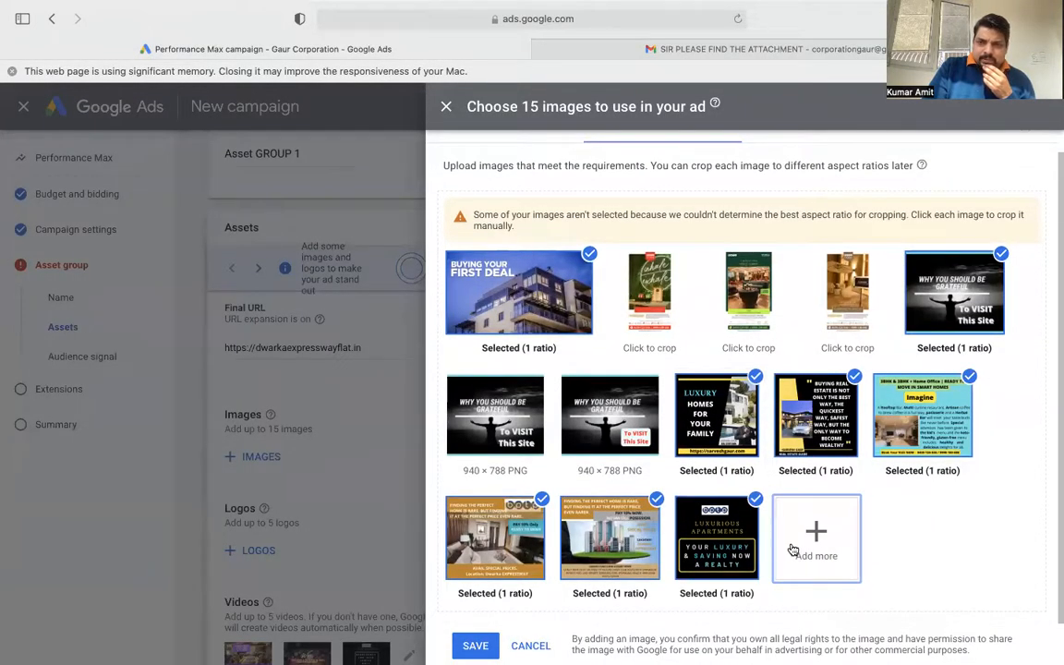
Upload the two "Book Your Visit Now" interior images, one with the BPTP logo and one headed "Luxury Home"
{"action": "left_click", "coordinate": [792, 551]}
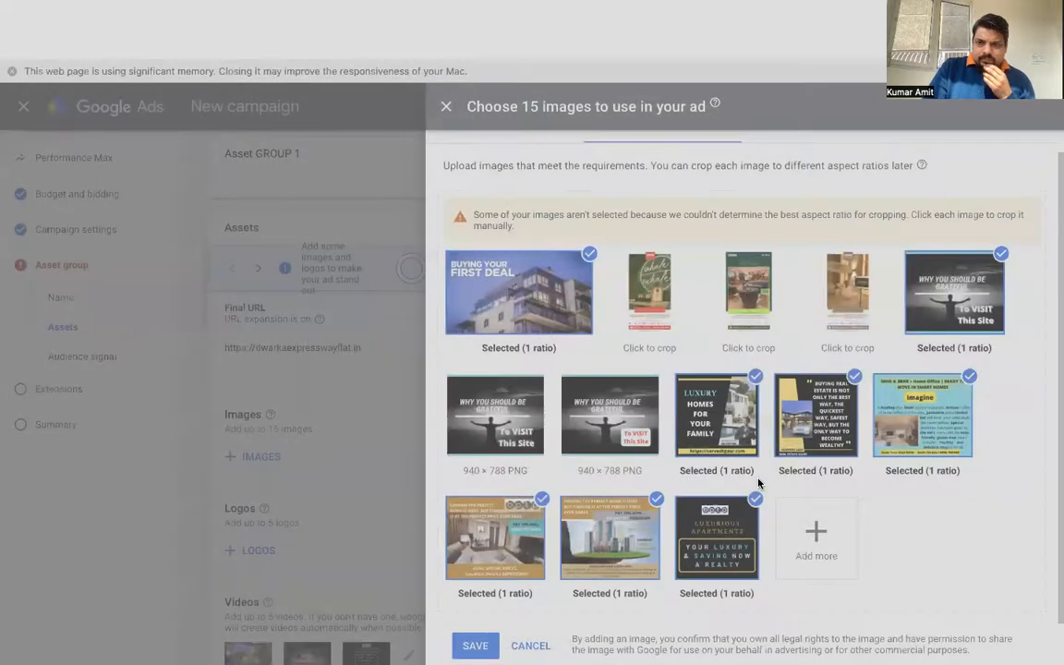
{"action": "left_click", "coordinate": [891, 496]}
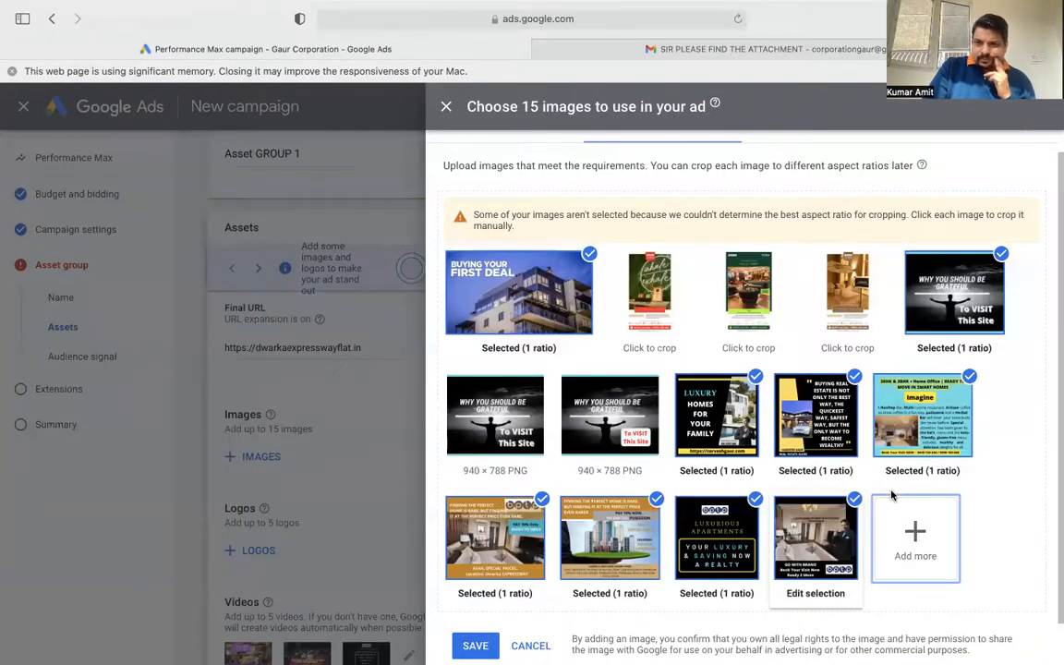
{"action": "left_click", "coordinate": [909, 534]}
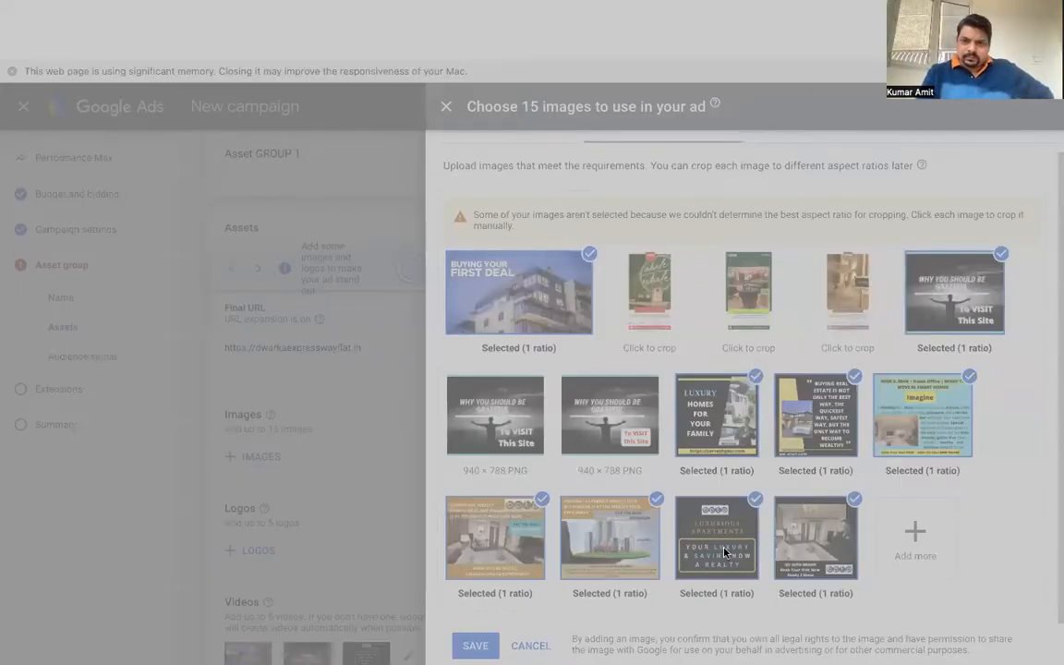
{"action": "left_click", "coordinate": [749, 478]}
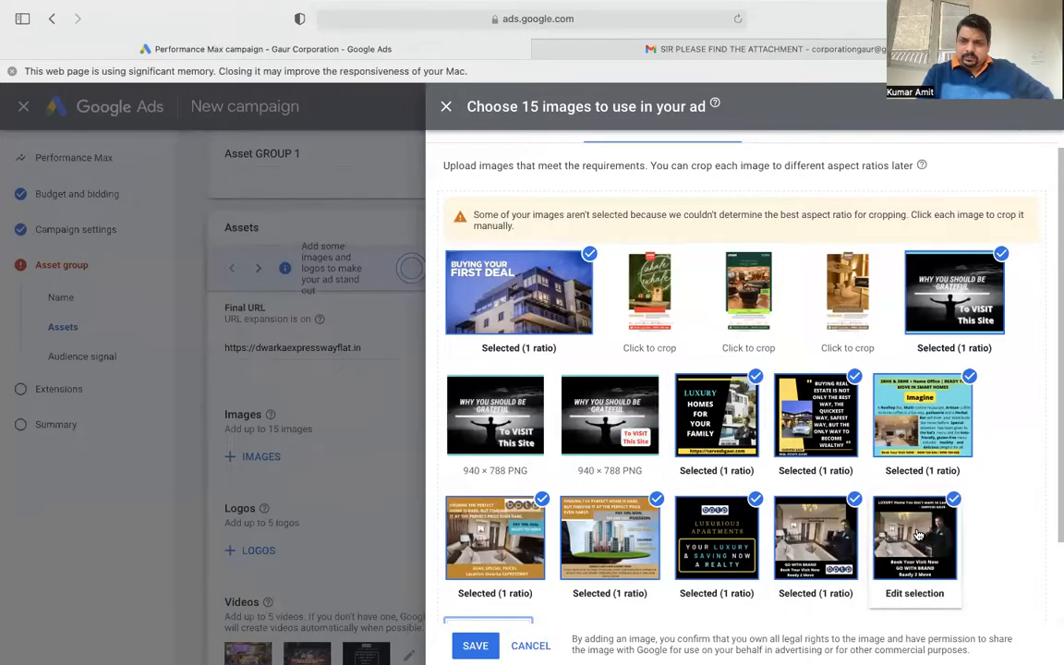
Upload the "Why More People Are Buying in This Location" image and the "Book A Video Call Now" apartment image
{"action": "scroll", "coordinate": [914, 536], "scroll_direction": "down", "scroll_amount": 2}
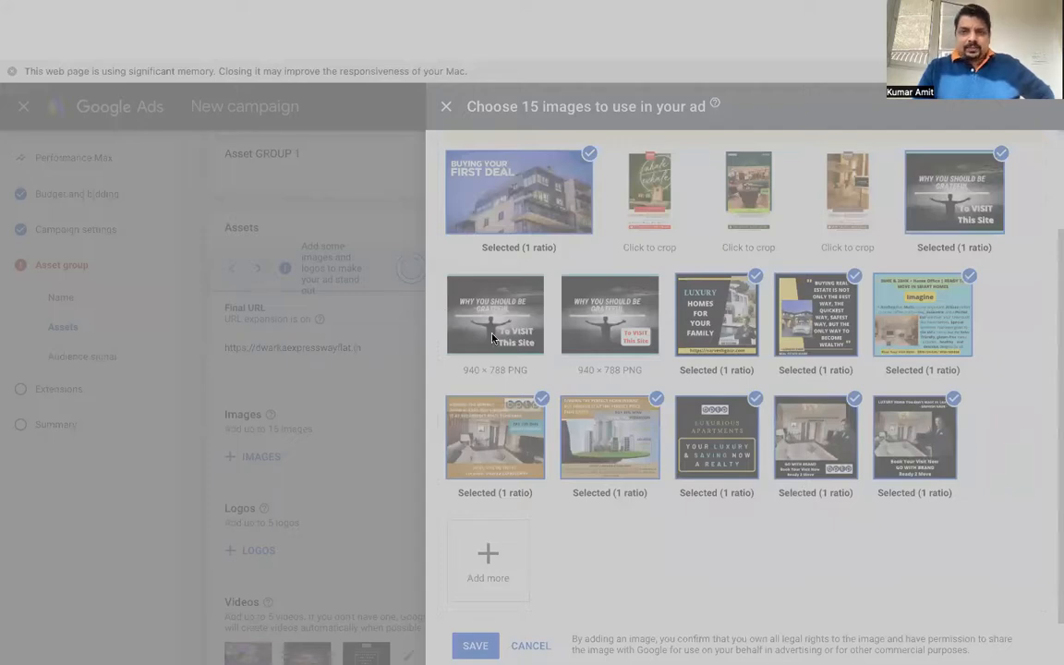
{"action": "left_click", "coordinate": [725, 481]}
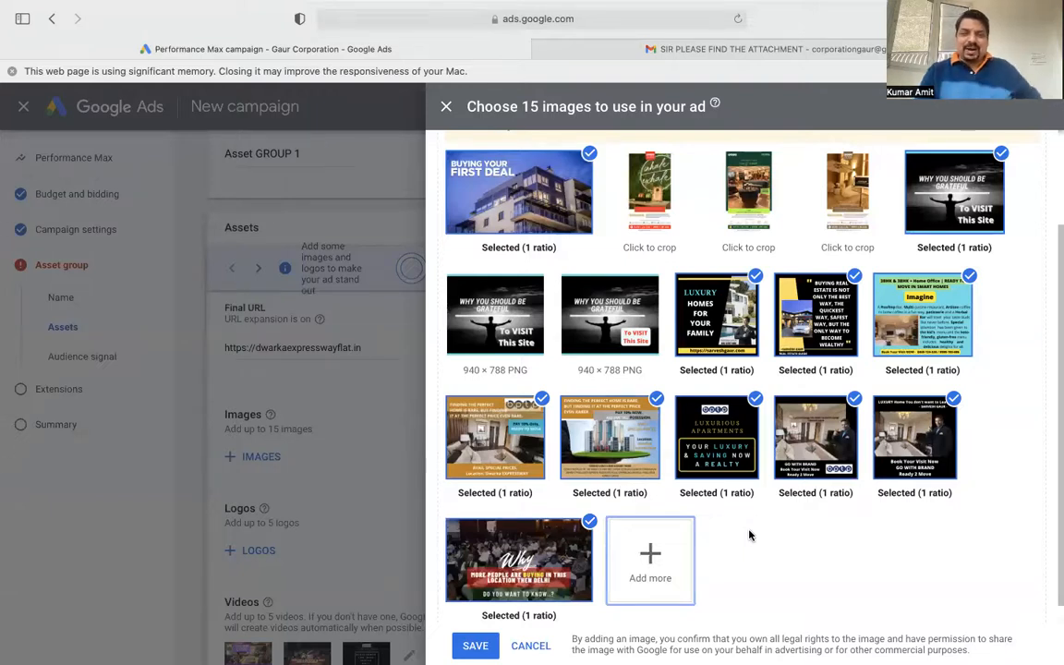
{"action": "left_click", "coordinate": [648, 553]}
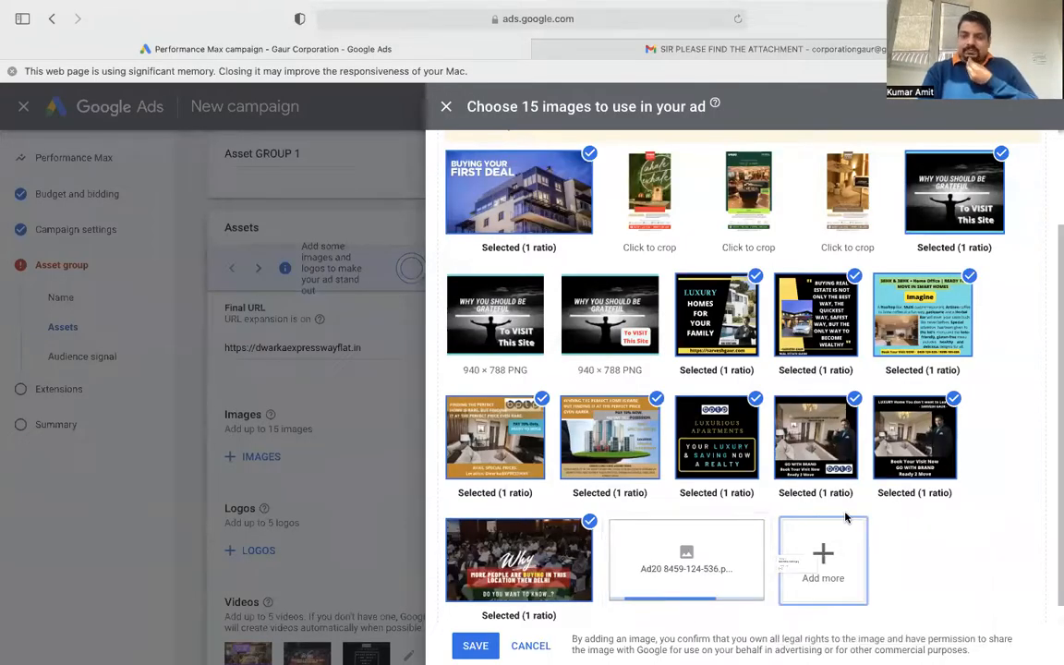
{"action": "scroll", "coordinate": [890, 492], "scroll_direction": "down", "scroll_amount": 1}
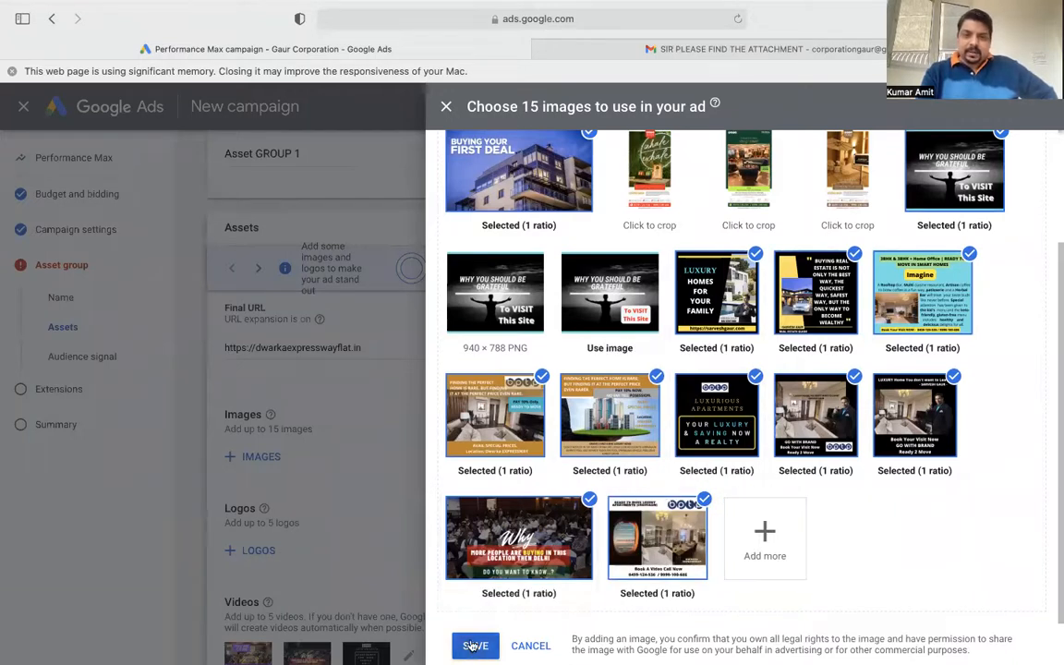
Return to the unused images and include Ad4.jpeg in the 1.91:1, 1:1 and 4:5 ratios, moving the 1.91:1 crop to its upper edge
{"action": "left_click", "coordinate": [475, 646]}
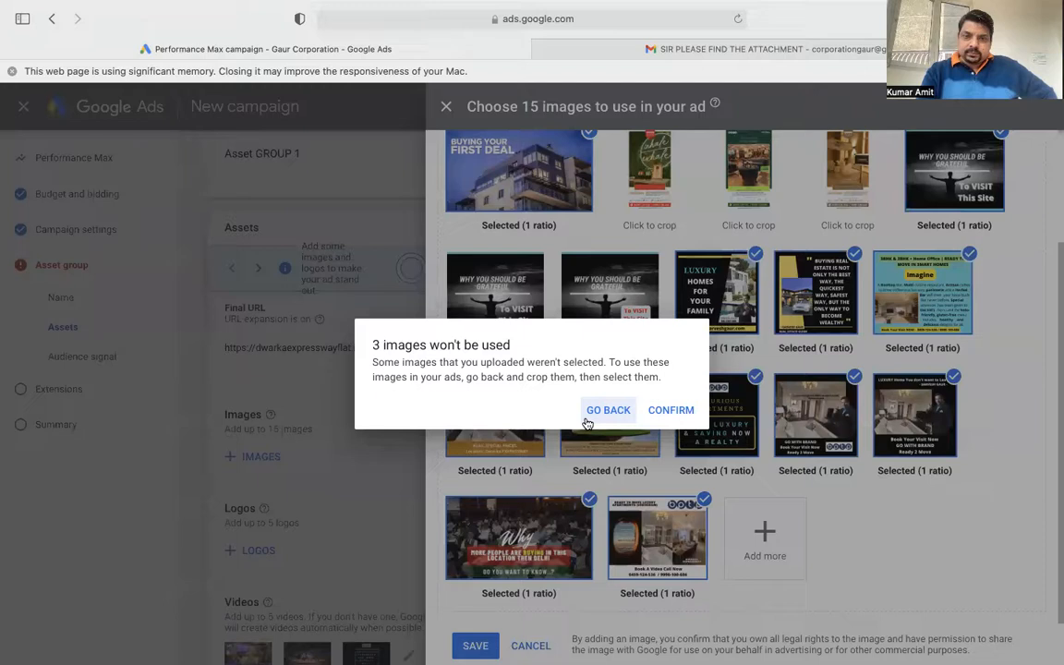
{"action": "left_click", "coordinate": [634, 414]}
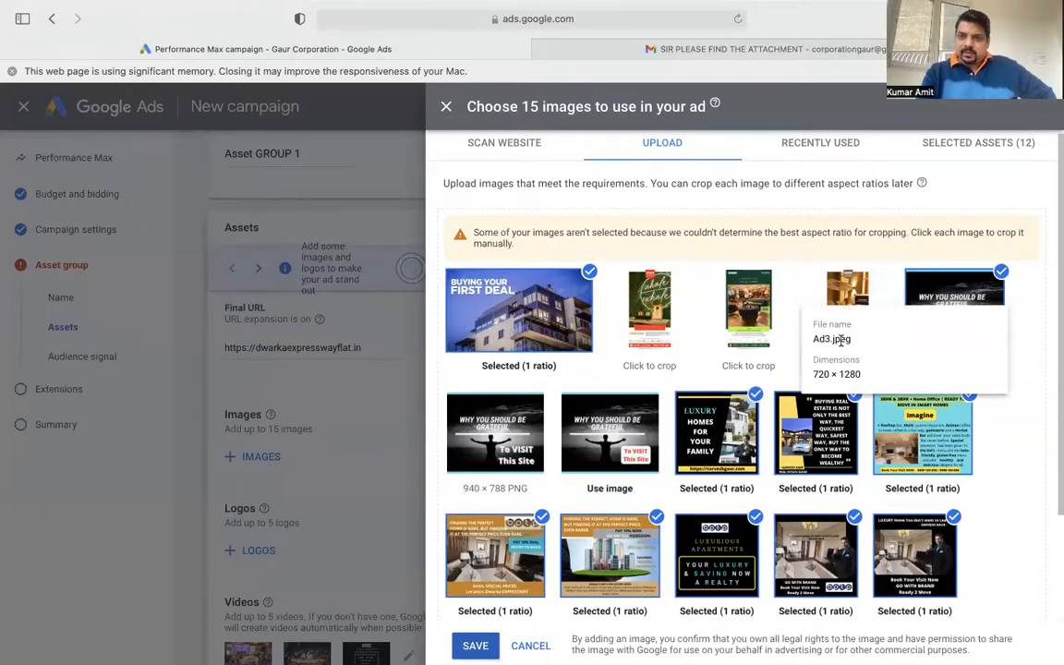
{"action": "left_click", "coordinate": [842, 291]}
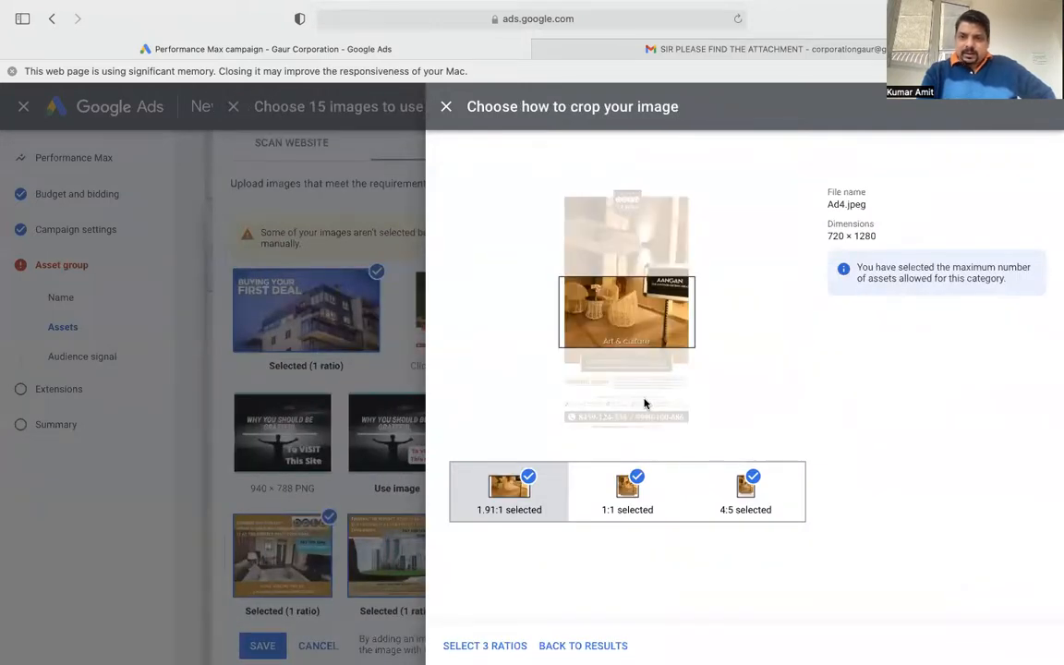
{"action": "left_click_drag", "start_coordinate": [629, 319], "coordinate": [634, 210]}
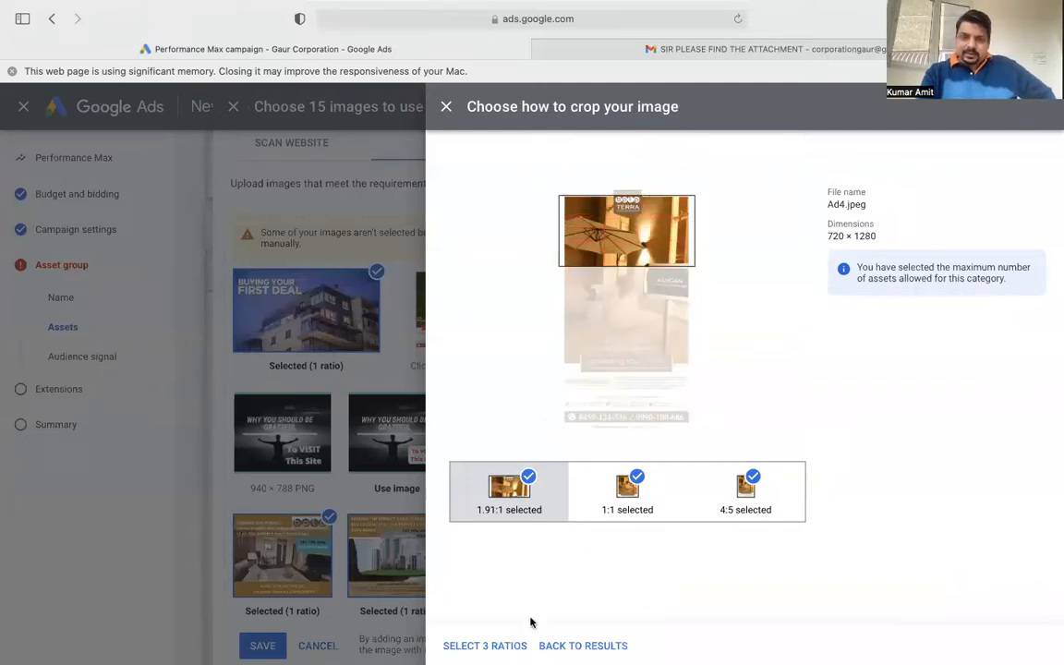
{"action": "left_click", "coordinate": [485, 645]}
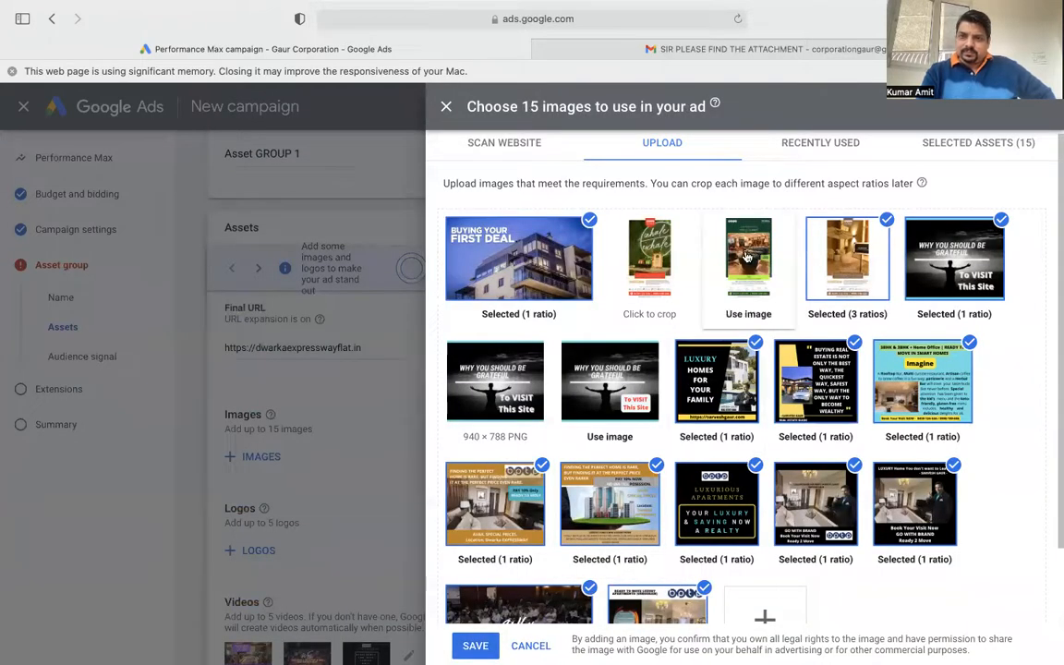
Try to add the green-framed portrait image as well, and save the asset group's image selection
{"action": "left_click", "coordinate": [722, 285]}
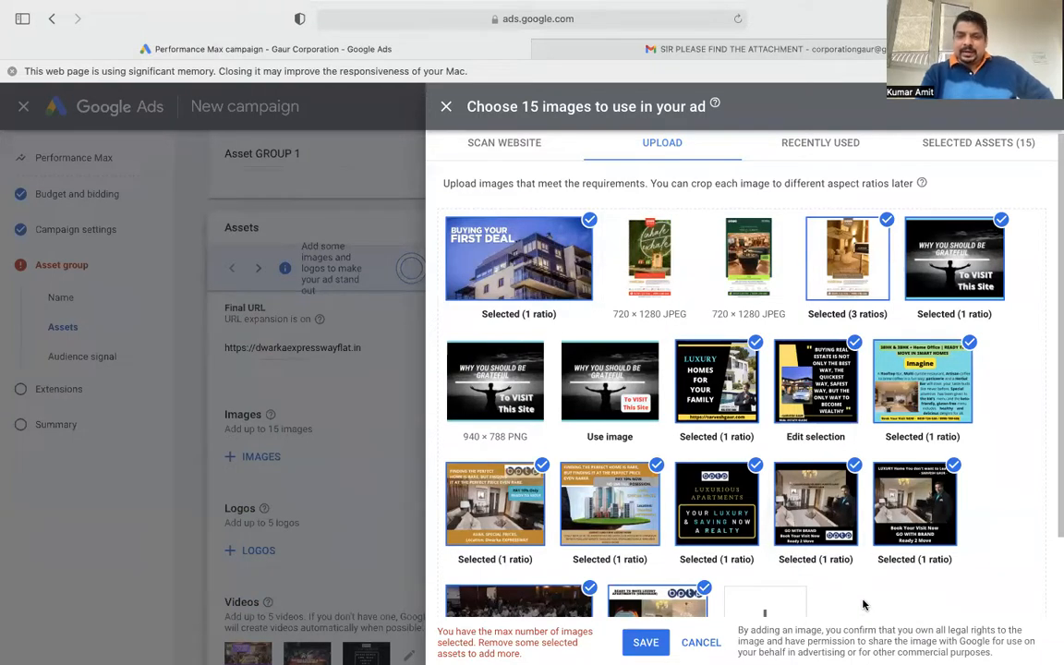
{"action": "scroll", "coordinate": [864, 605], "scroll_direction": "down", "scroll_amount": 1}
{"action": "scroll", "coordinate": [863, 605], "scroll_direction": "down", "scroll_amount": 2}
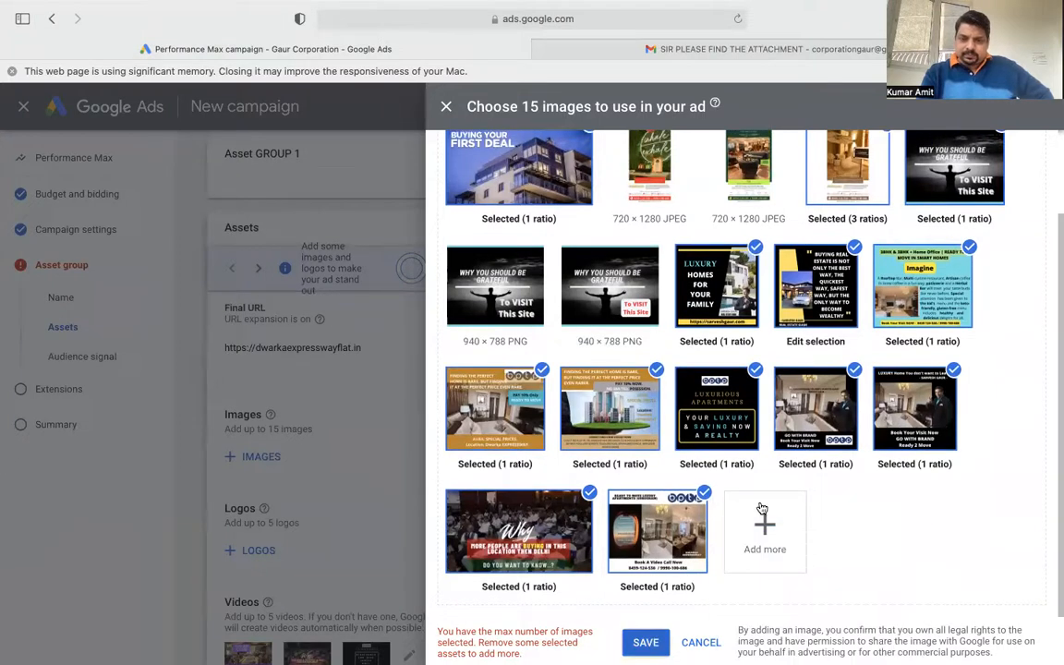
{"action": "left_click", "coordinate": [649, 644]}
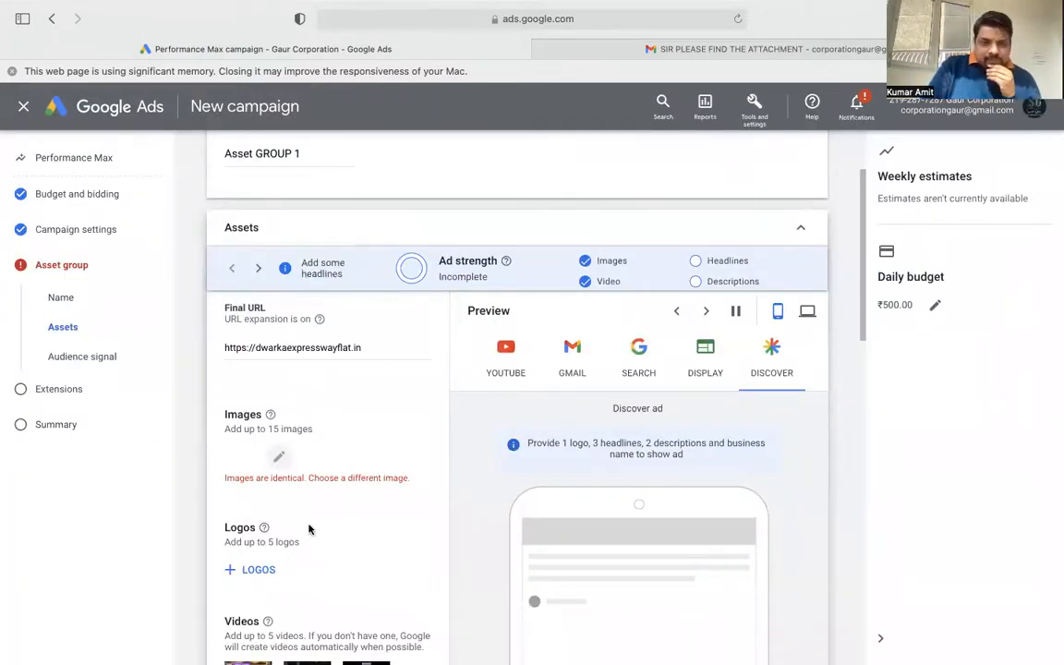
Open the asset group's logo selection and examine the crop of the Affordable Housing Gurgaon logo found on the website
{"action": "scroll", "coordinate": [345, 436], "scroll_direction": "down", "scroll_amount": 1}
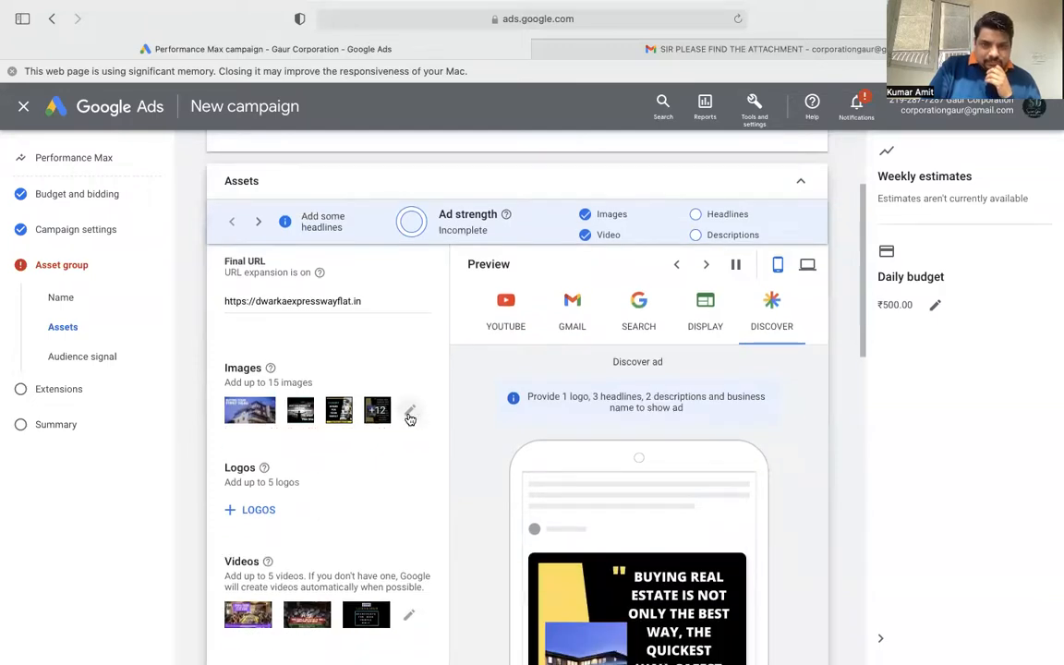
{"action": "scroll", "coordinate": [356, 496], "scroll_direction": "down", "scroll_amount": 3}
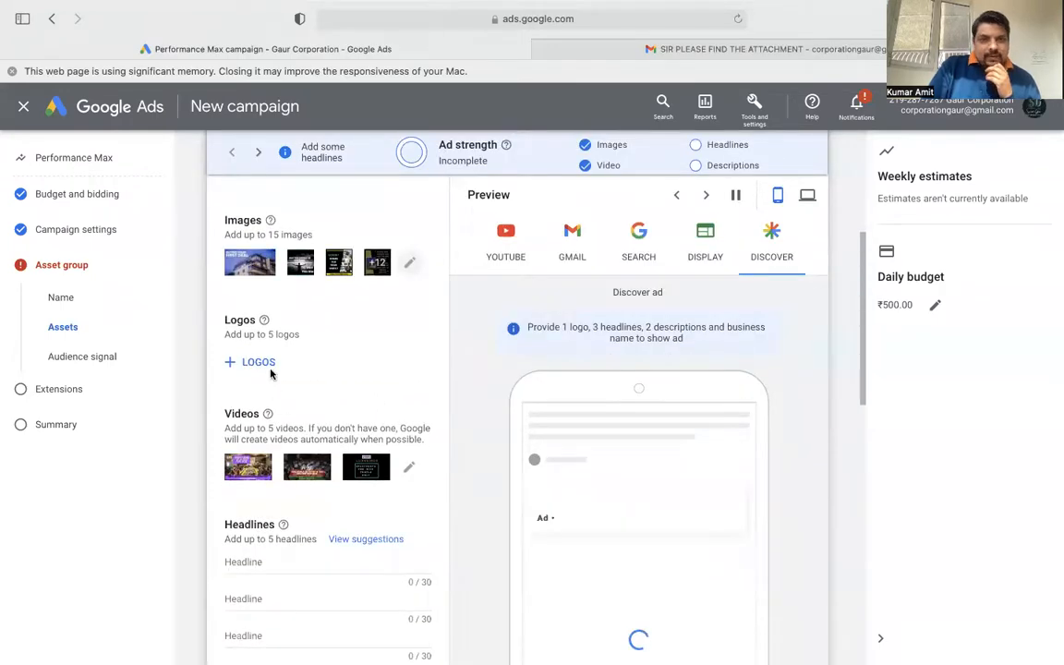
{"action": "left_click", "coordinate": [234, 366]}
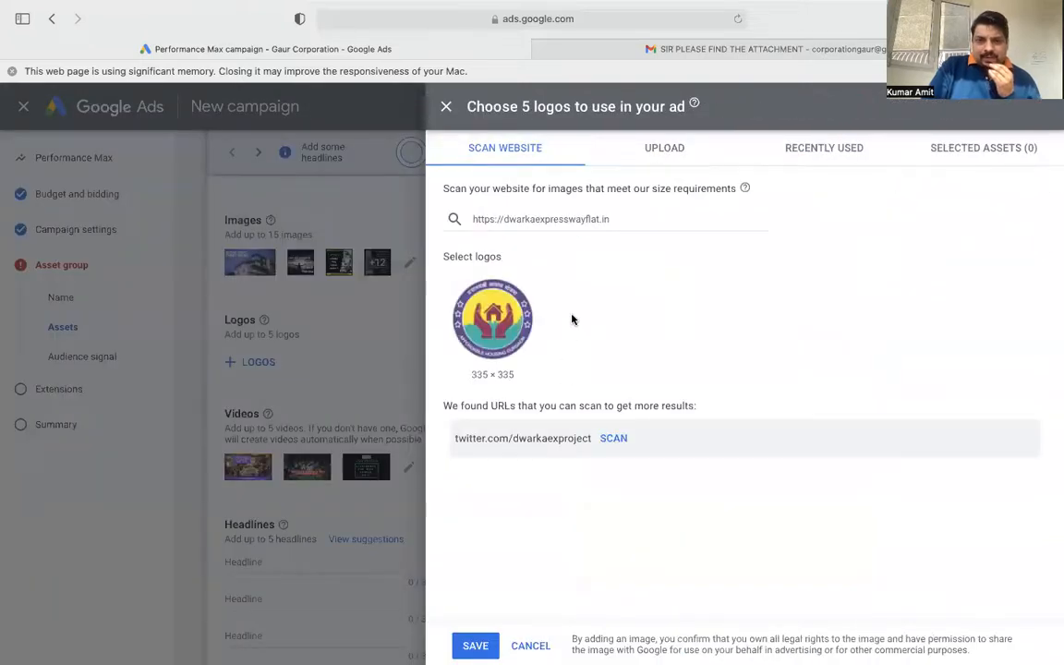
{"action": "left_click", "coordinate": [487, 319]}
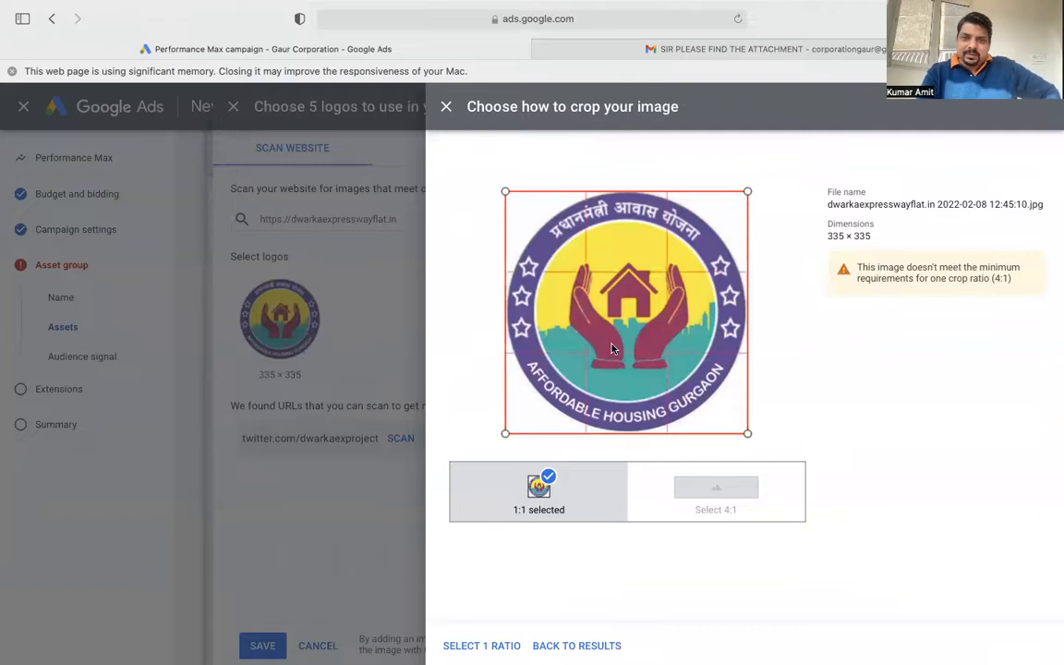
{"action": "left_click", "coordinate": [446, 106]}
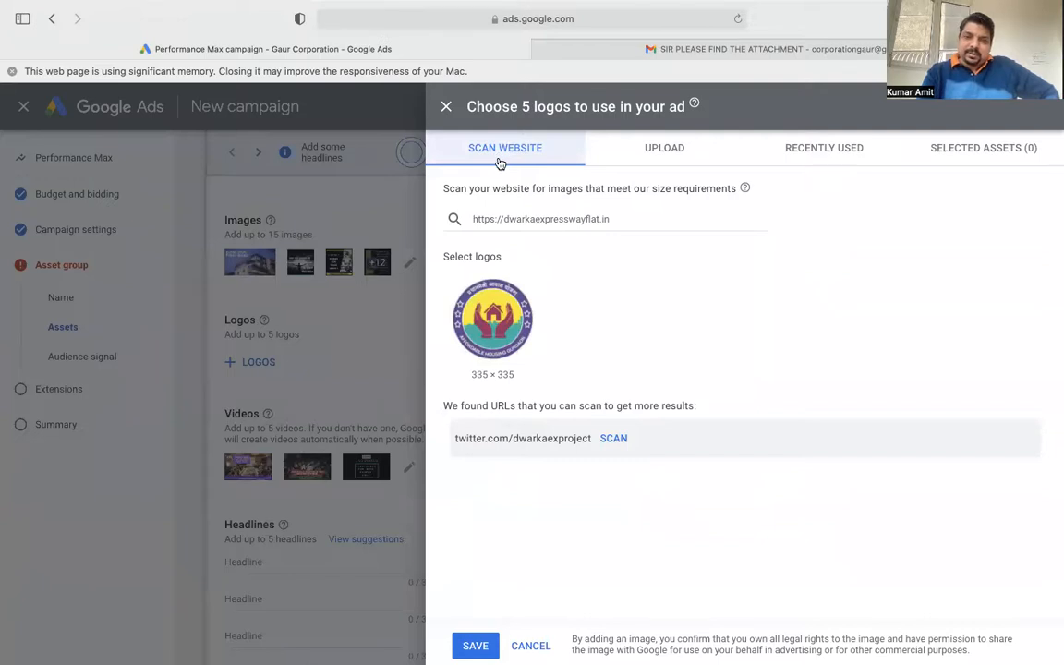
Try to upload LOGO BPTP.png as a logo for the asset group
{"action": "left_click", "coordinate": [664, 156]}
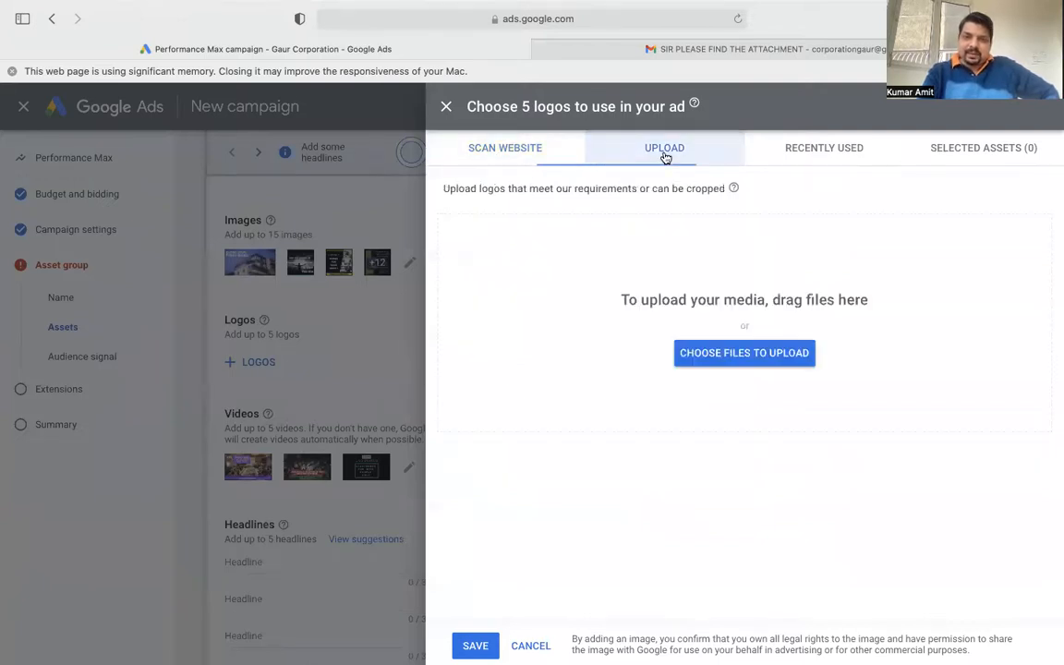
{"action": "left_click", "coordinate": [739, 352]}
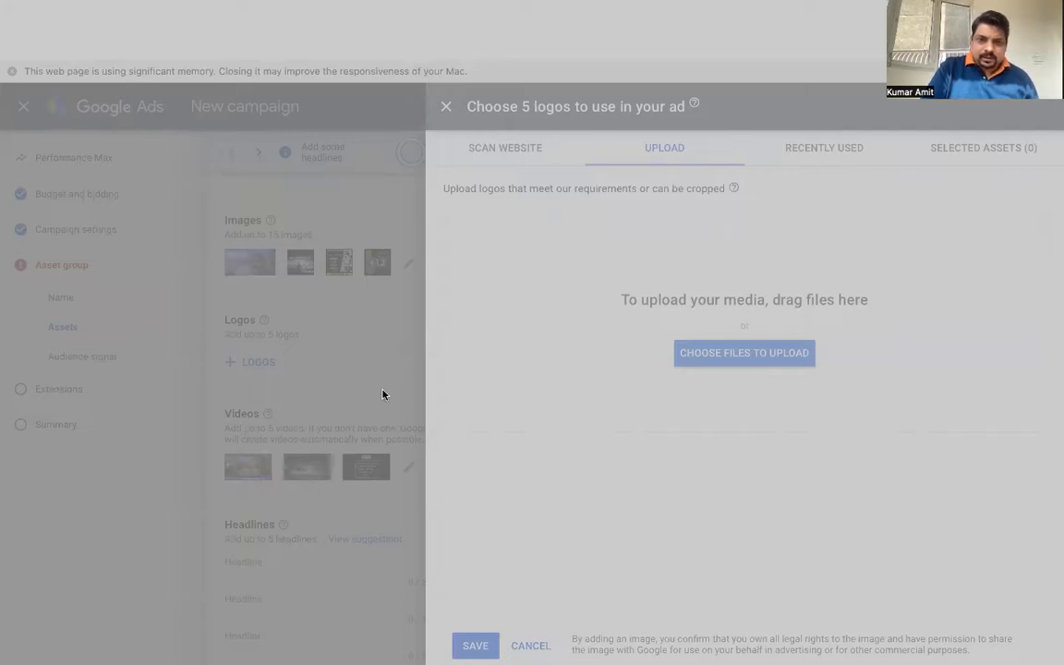
{"action": "left_click", "coordinate": [740, 479]}
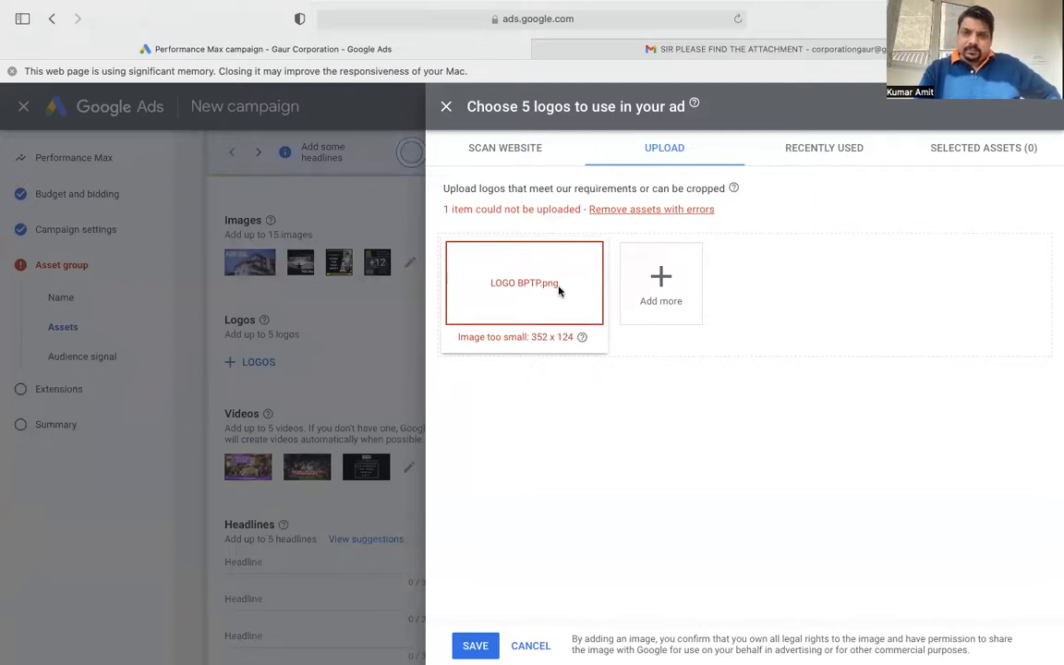
{"action": "right_click", "coordinate": [560, 288]}
Upload the two Yards N Inches logos, one with yellow roofs and one with a mountain and arc
{"action": "left_click", "coordinate": [659, 277]}
{"action": "left_click", "coordinate": [650, 293]}
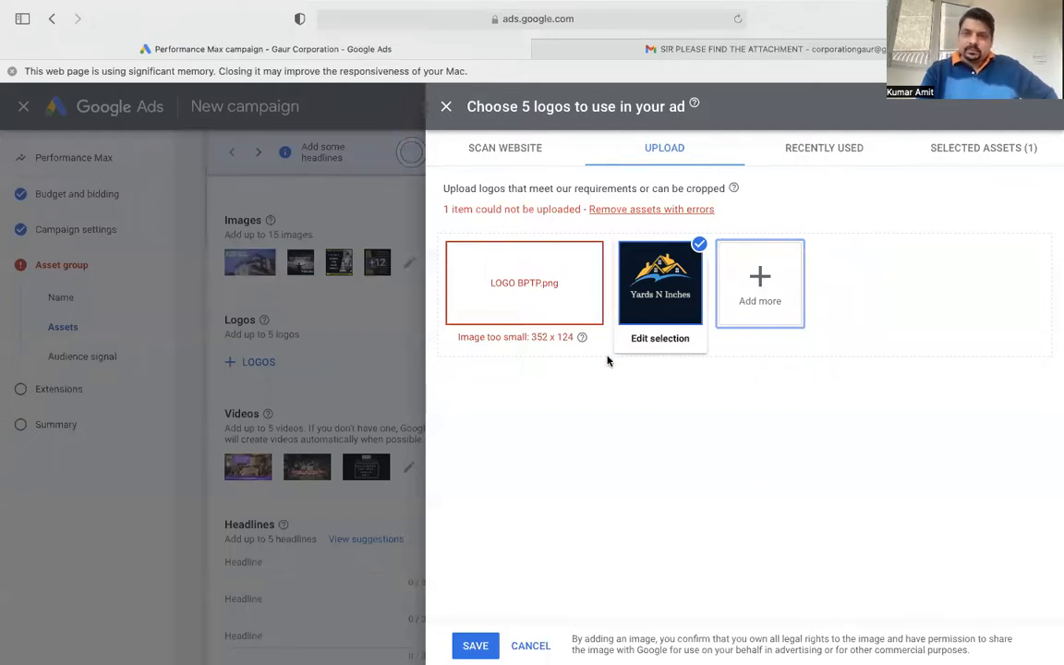
{"action": "left_click", "coordinate": [750, 288]}
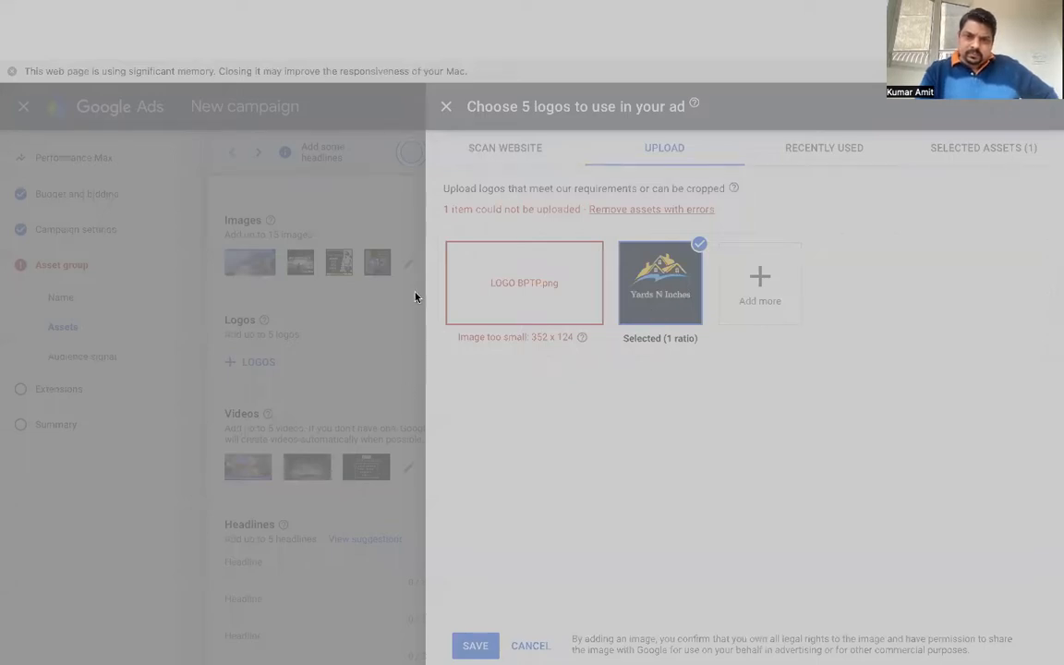
{"action": "left_click", "coordinate": [748, 481]}
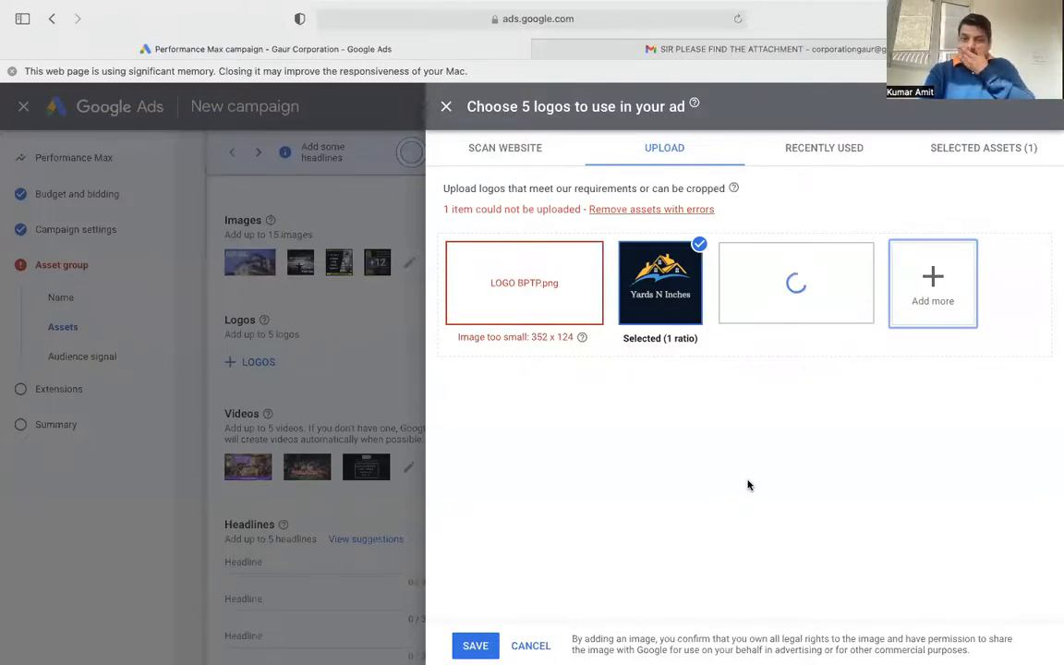
Remove the logo file with the upload error and save the two Yards N Inches logos to the asset group
{"action": "left_click", "coordinate": [653, 210]}
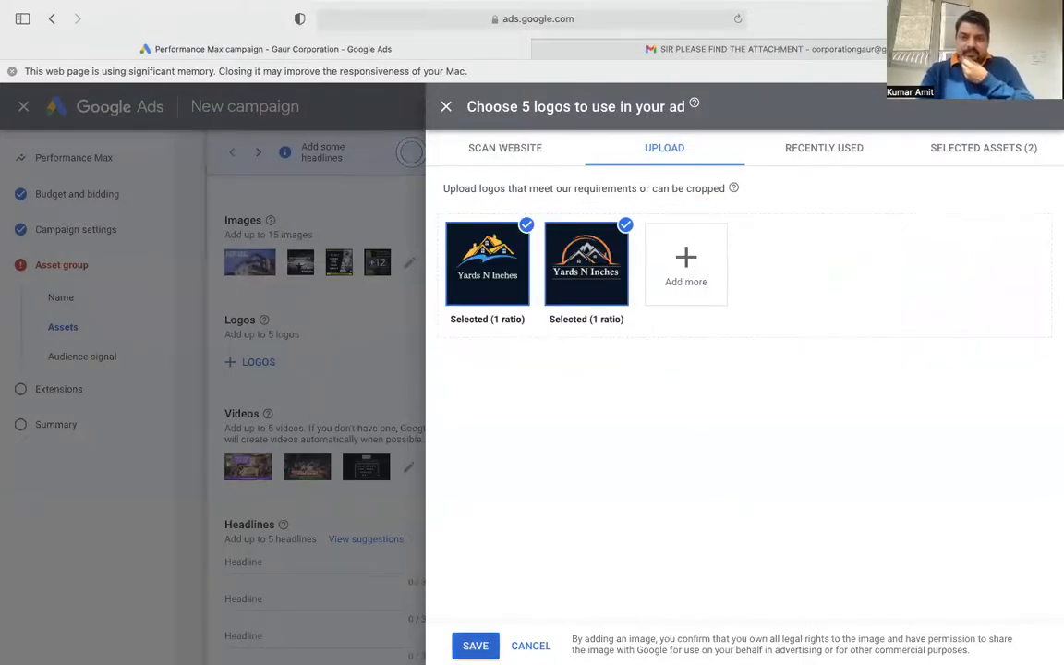
{"action": "left_click", "coordinate": [475, 645]}
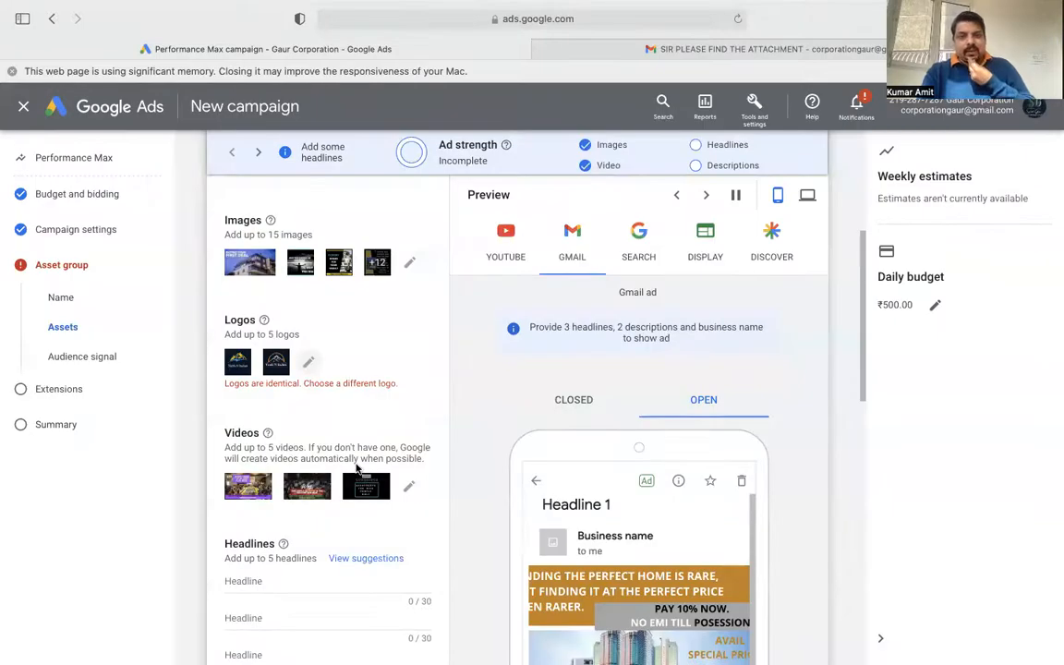
{"action": "scroll", "coordinate": [276, 461], "scroll_direction": "down", "scroll_amount": 1}
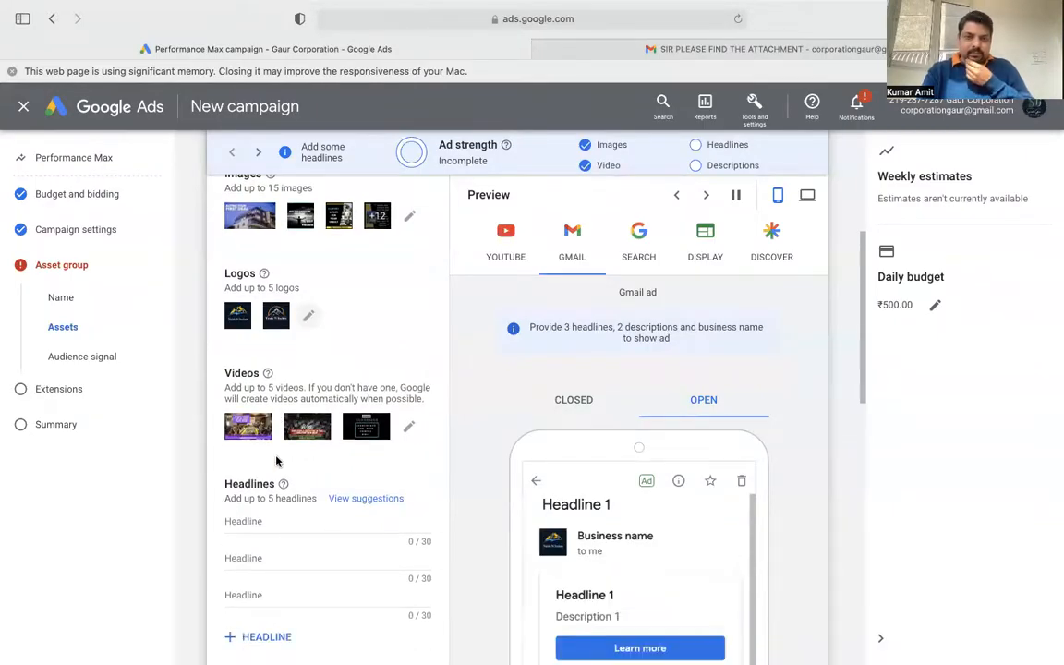
Examine the headline ideas suggested for the first headline of the asset group
{"action": "scroll", "coordinate": [277, 462], "scroll_direction": "down", "scroll_amount": 4}
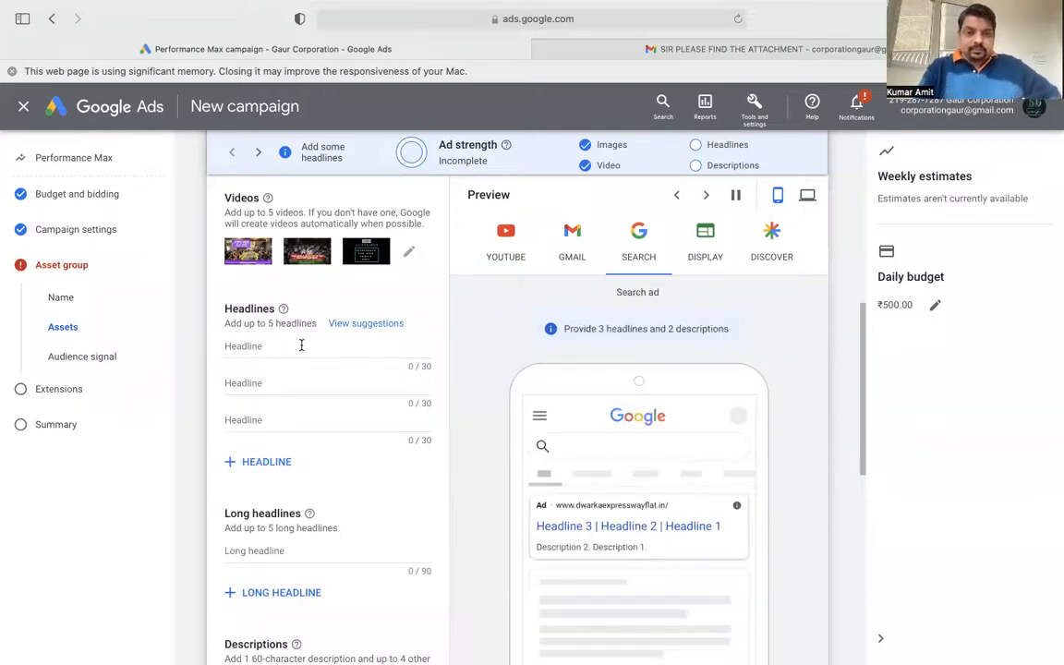
{"action": "left_click", "coordinate": [254, 349]}
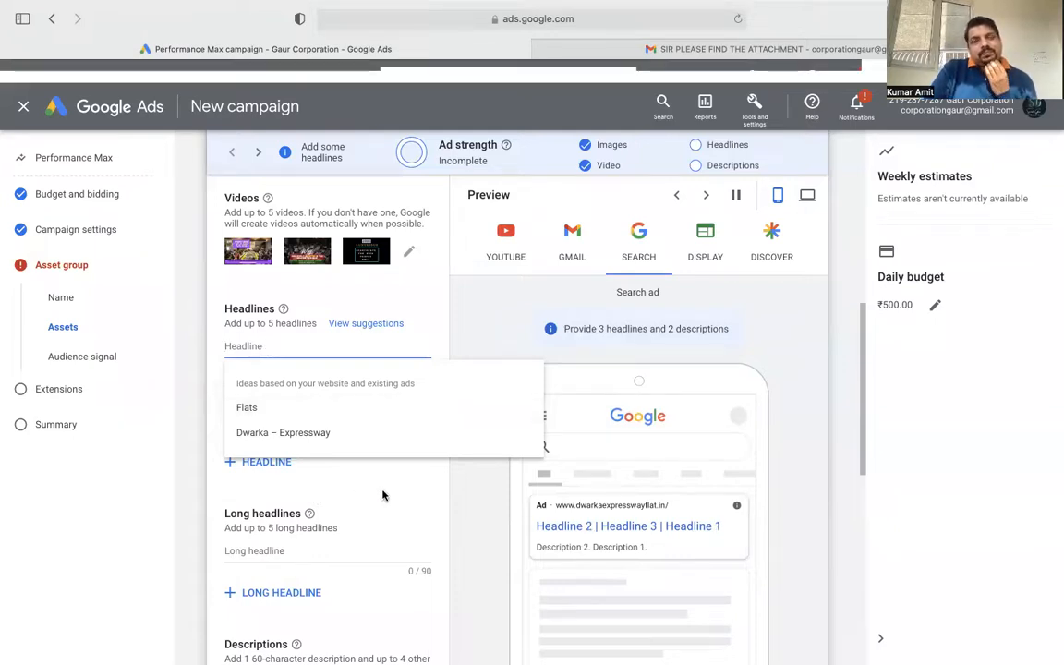
{"action": "left_click", "coordinate": [477, 489]}
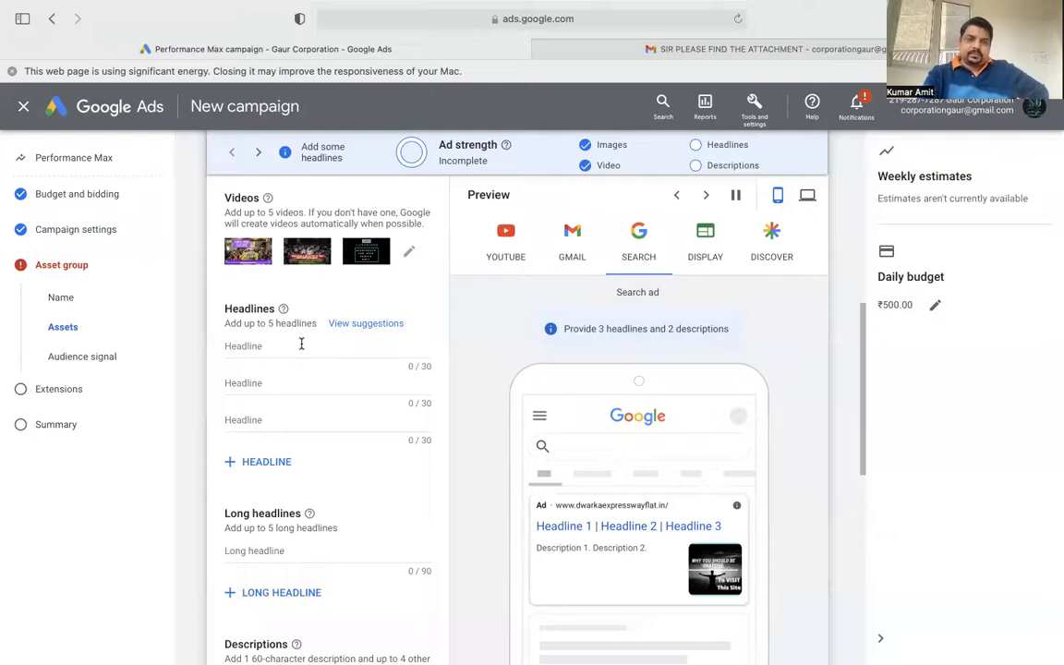
{"action": "left_click", "coordinate": [241, 344]}
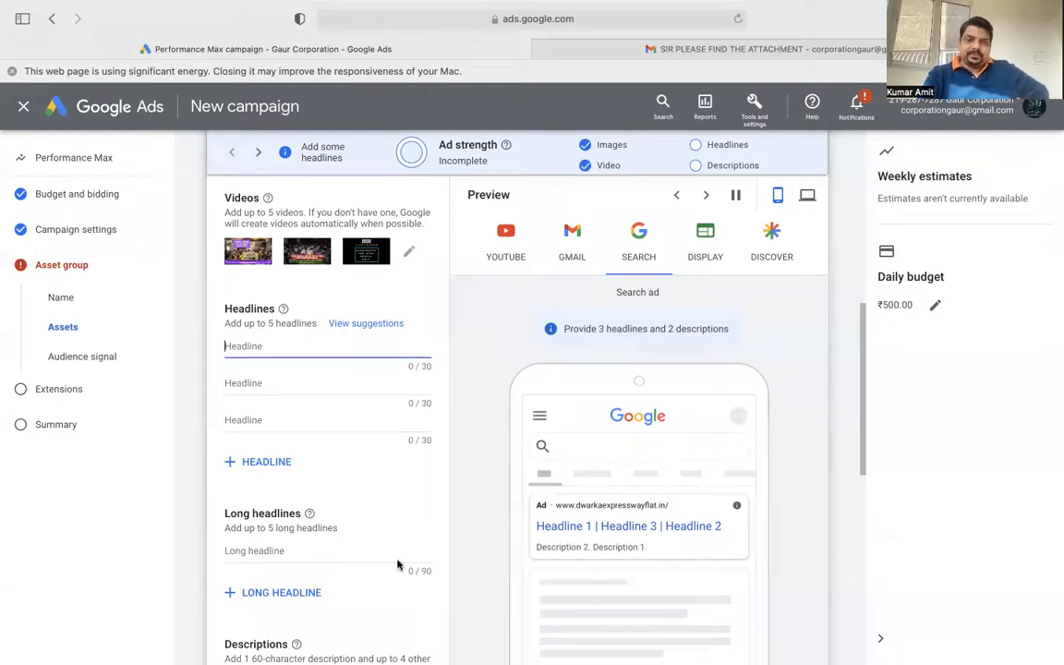
{"action": "scroll", "coordinate": [421, 577], "scroll_direction": "down", "scroll_amount": 2}
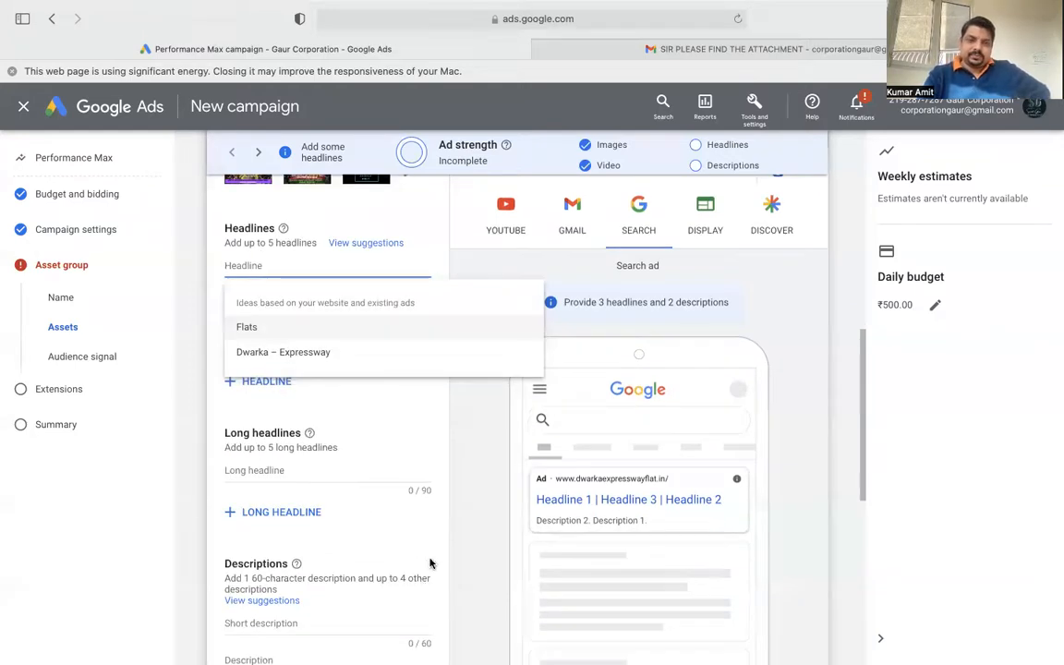
{"action": "left_click", "coordinate": [467, 491]}
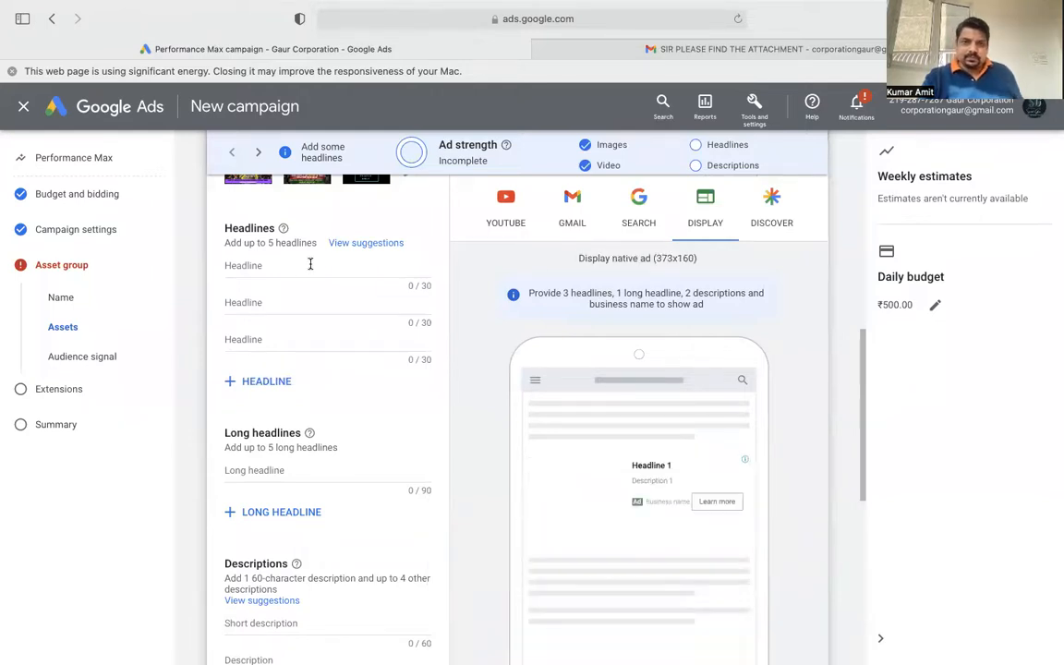
Try "Your Luxury & Saving Now A Realty" as the asset group's first headline and clear the text
{"action": "left_click", "coordinate": [268, 265]}
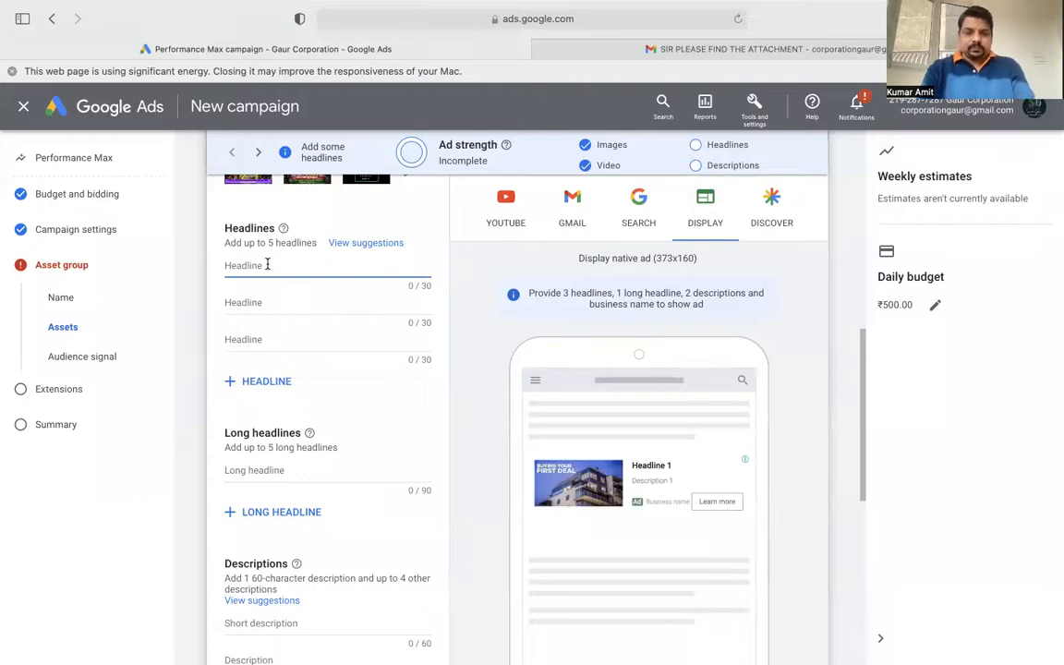
{"action": "type", "text": "Your Luxury & Saving Now A Realty"}
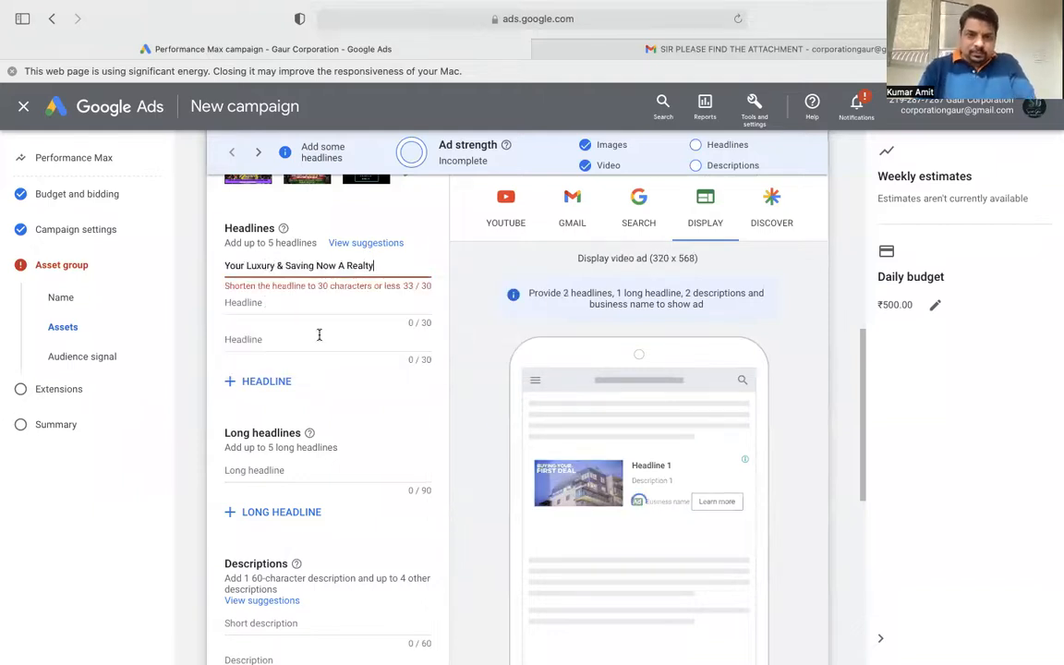
{"action": "key", "text": "BackSpace"}
{"action": "key", "text": "BackSpace"}
{"action": "key", "text": "BackSpace"}
{"action": "key", "text": "BackSpace"}
{"action": "key", "text": "BackSpace"}
{"action": "key", "text": "BackSpace"}
{"action": "key", "text": "BackSpace"}
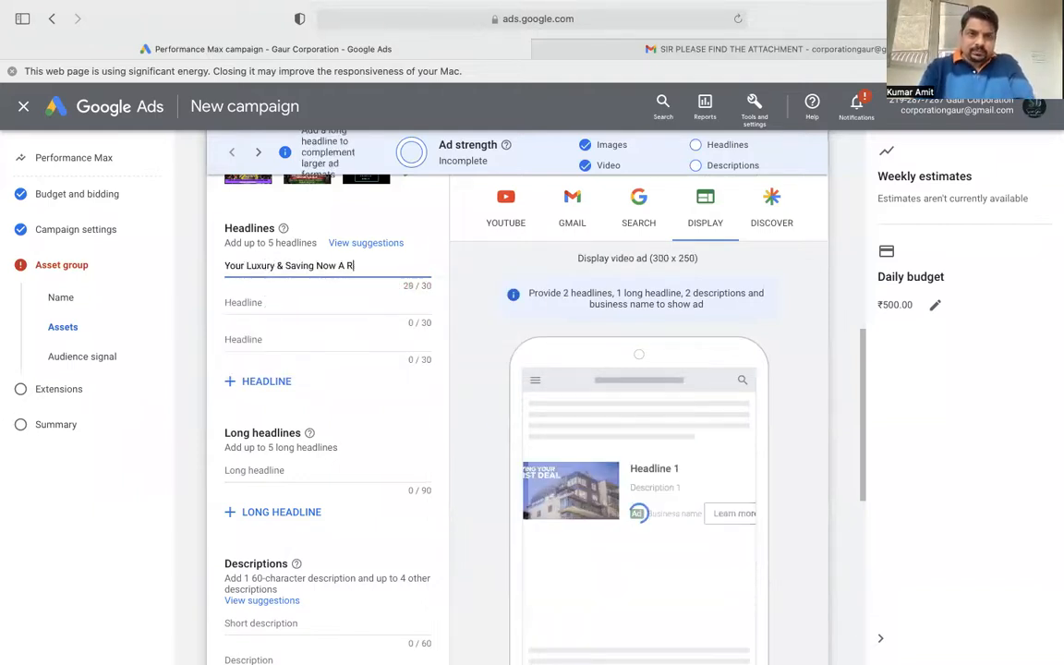
{"action": "key", "text": "BackSpace"}
{"action": "key", "text": "BackSpace"}
{"action": "key", "text": "BackSpace"}
{"action": "key", "text": "BackSpace"}
{"action": "key", "text": "BackSpace"}
{"action": "key", "text": "BackSpace"}
{"action": "key", "text": "BackSpace"}
{"action": "key", "text": "BackSpace"}
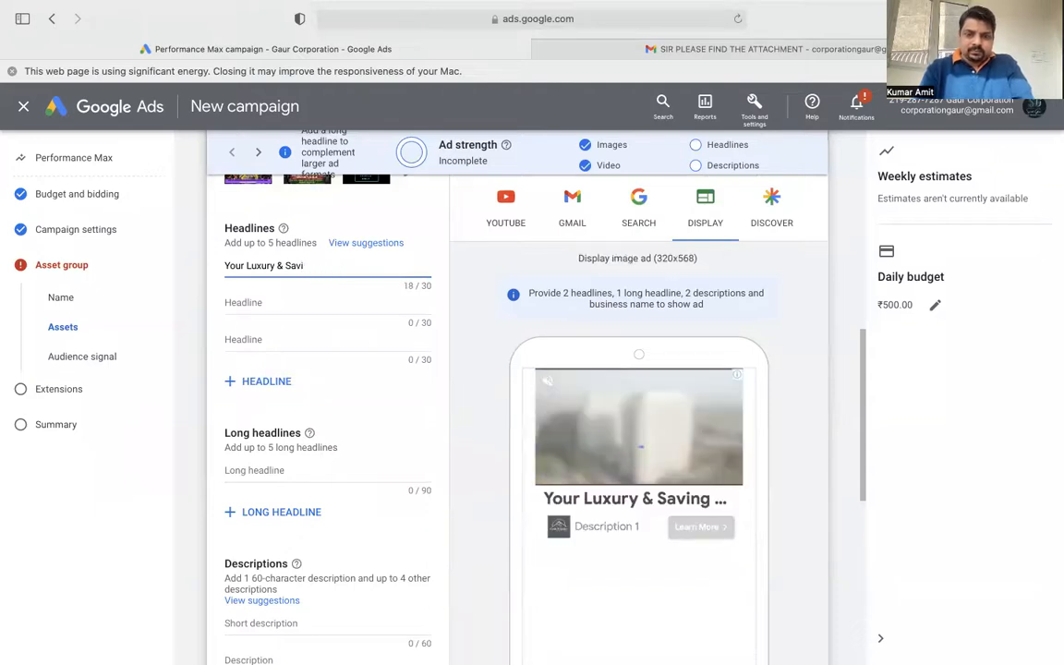
{"action": "type", "text": "NGS"}
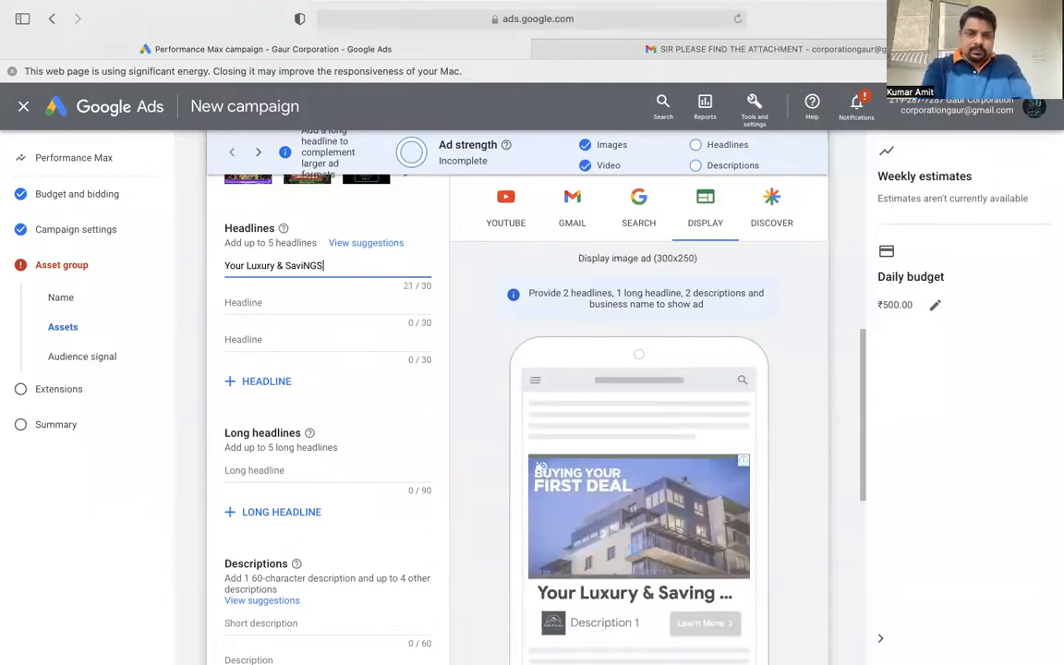
{"action": "key", "text": "BackSpace"}
{"action": "key", "text": "BackSpace"}
{"action": "key", "text": "BackSpace"}
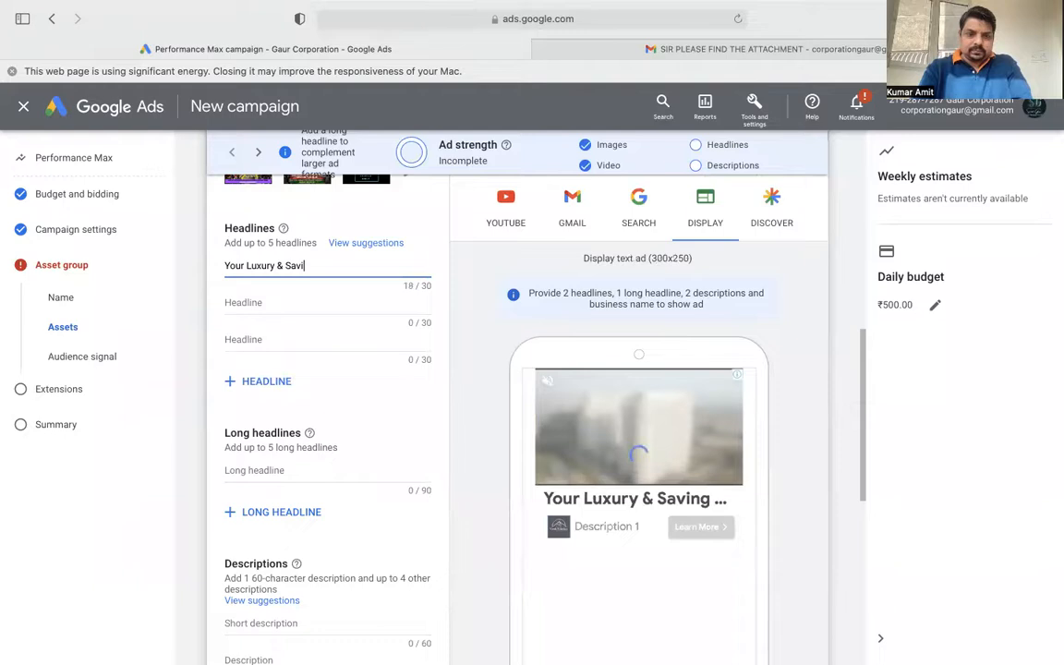
{"action": "key", "text": "BackSpace"}
{"action": "key", "text": "BackSpace"}
{"action": "key", "text": "BackSpace"}
{"action": "key", "text": "BackSpace"}
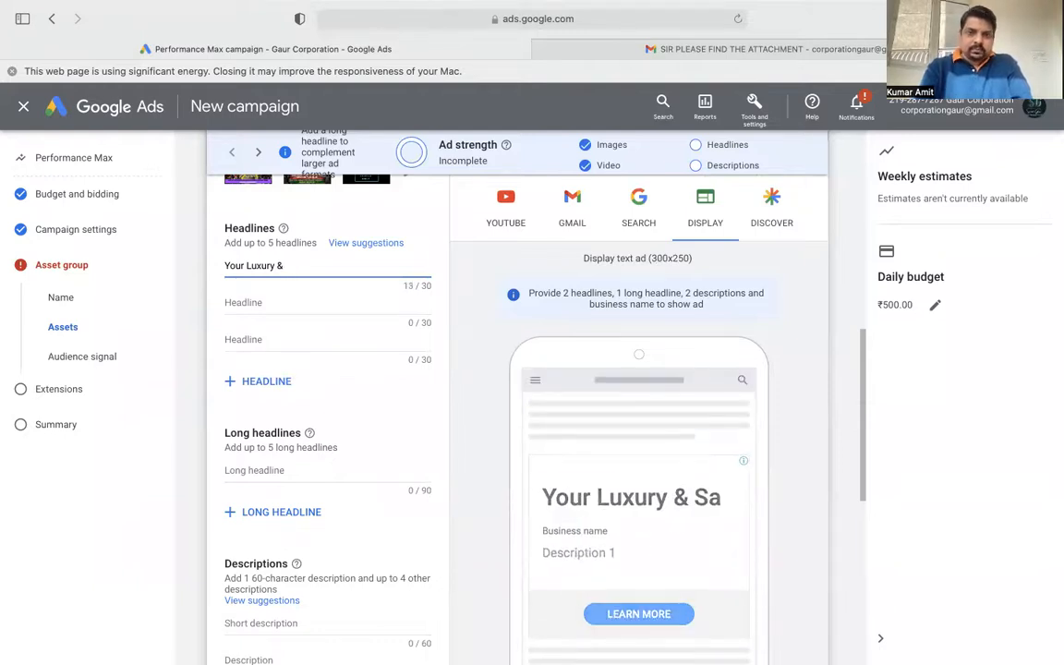
{"action": "key", "text": "BackSpace"}
{"action": "key", "text": "BackSpace"}
{"action": "key", "text": "BackSpace"}
{"action": "key", "text": "BackSpace"}
{"action": "key", "text": "BackSpace"}
{"action": "key", "text": "BackSpace"}
{"action": "key", "text": "BackSpace"}
{"action": "key", "text": "BackSpace"}
{"action": "key", "text": "BackSpace"}
{"action": "key", "text": "BackSpace"}
{"action": "key", "text": "BackSpace"}
{"action": "key", "text": "BackSpace"}
{"action": "key", "text": "BackSpace"}
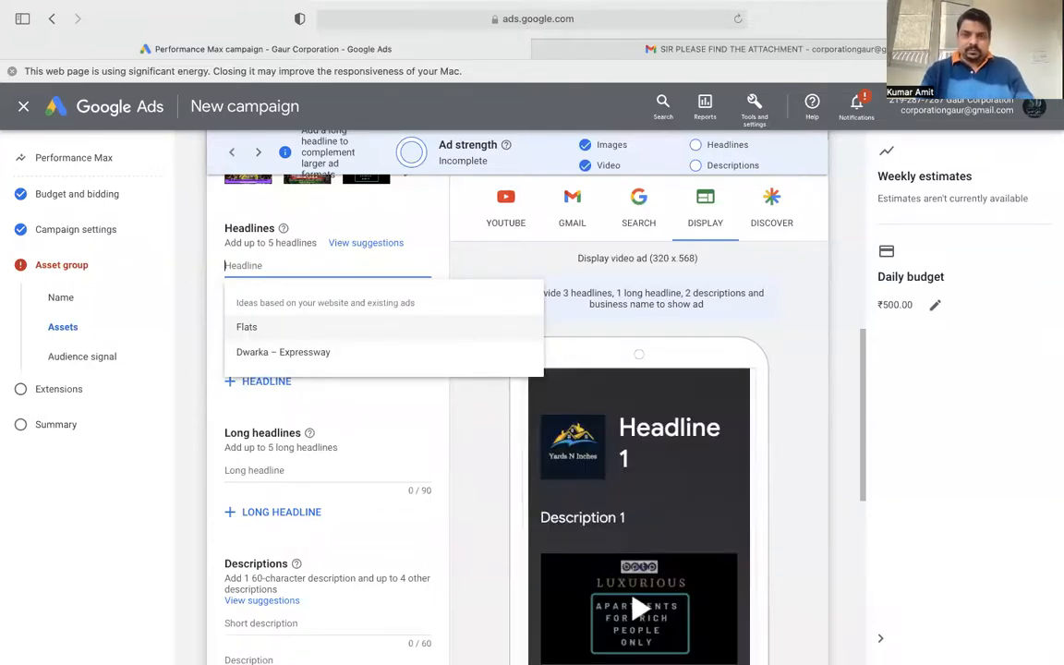
Enter "Are You A Property Lover ?" as the first headline of the asset group
{"action": "type", "text": "ar"}
{"action": "key", "text": "BackSpace"}
{"action": "key", "text": "BackSpace"}
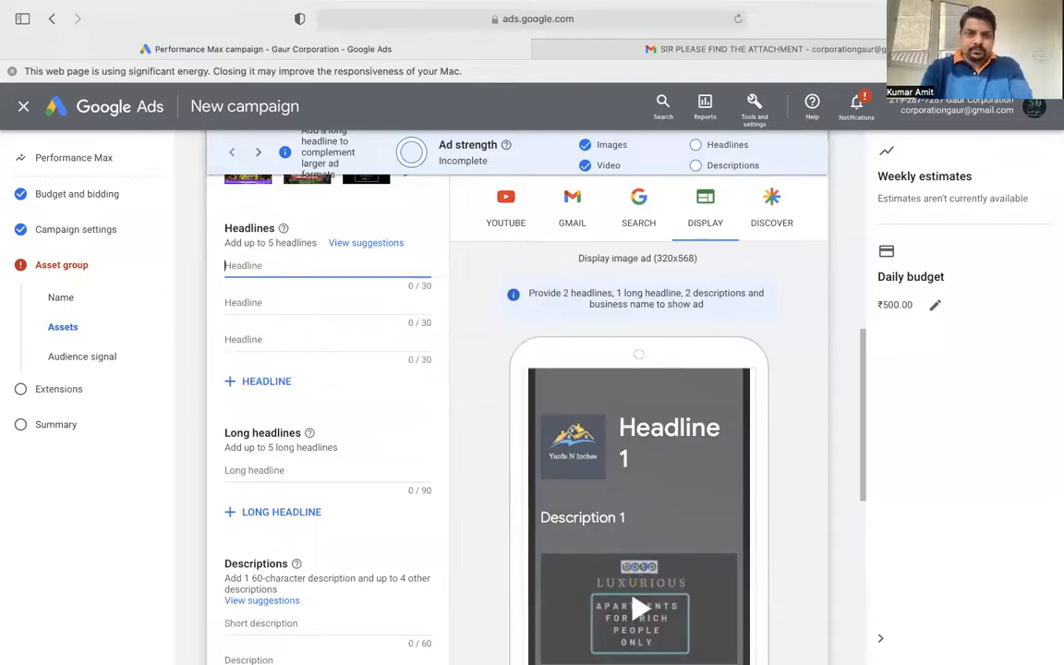
{"action": "type", "text": "Are"}
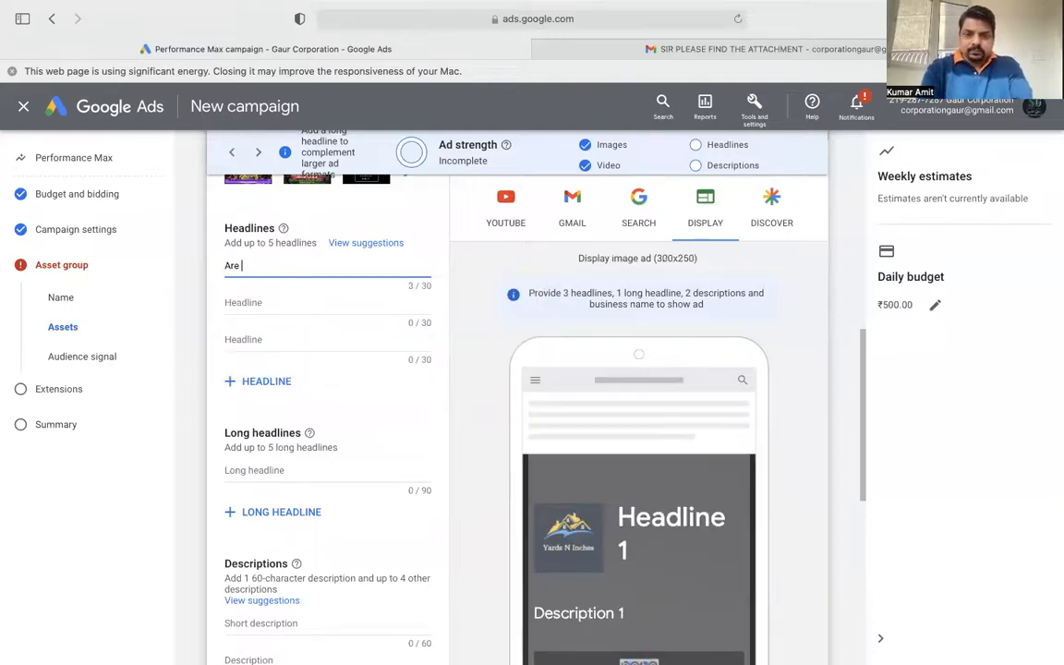
{"action": "type", "text": " You A"}
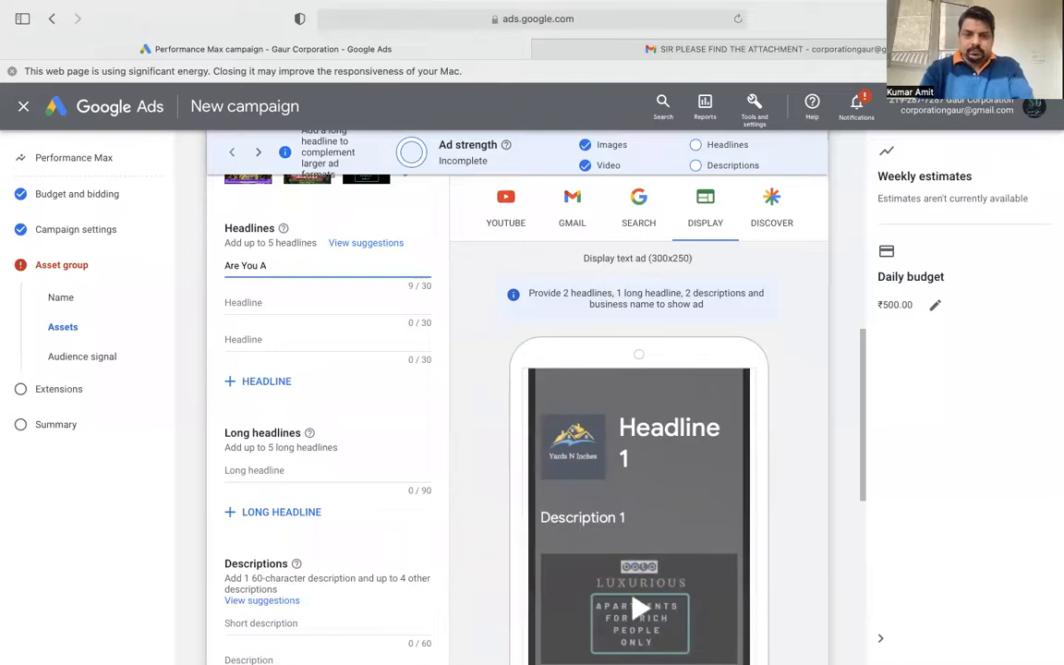
{"action": "type", "text": " proper"}
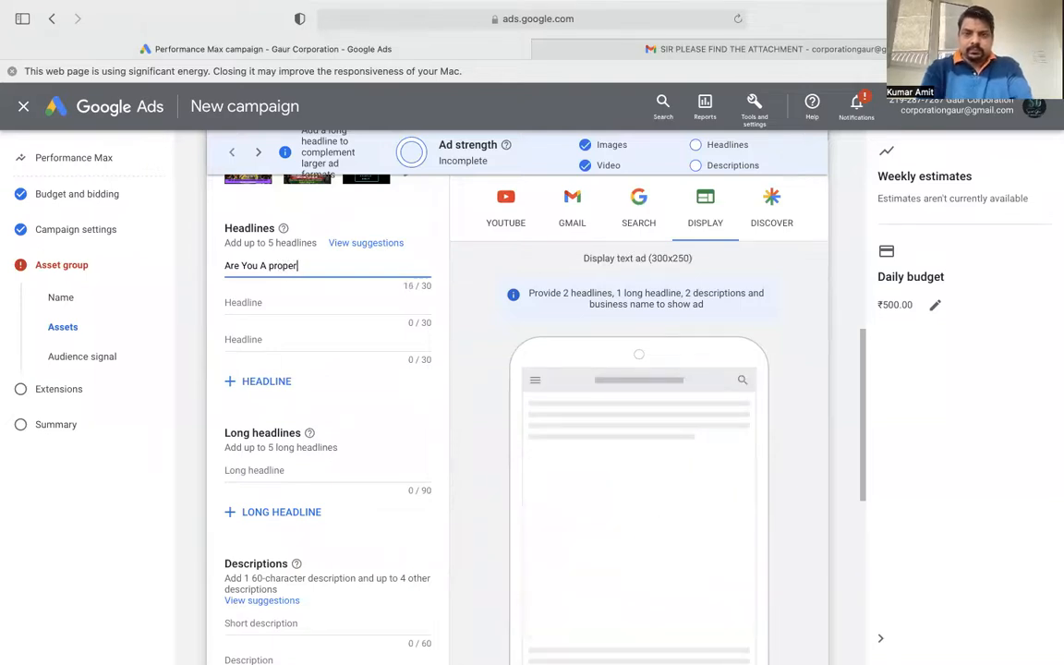
{"action": "type", "text": "ty Lover "}
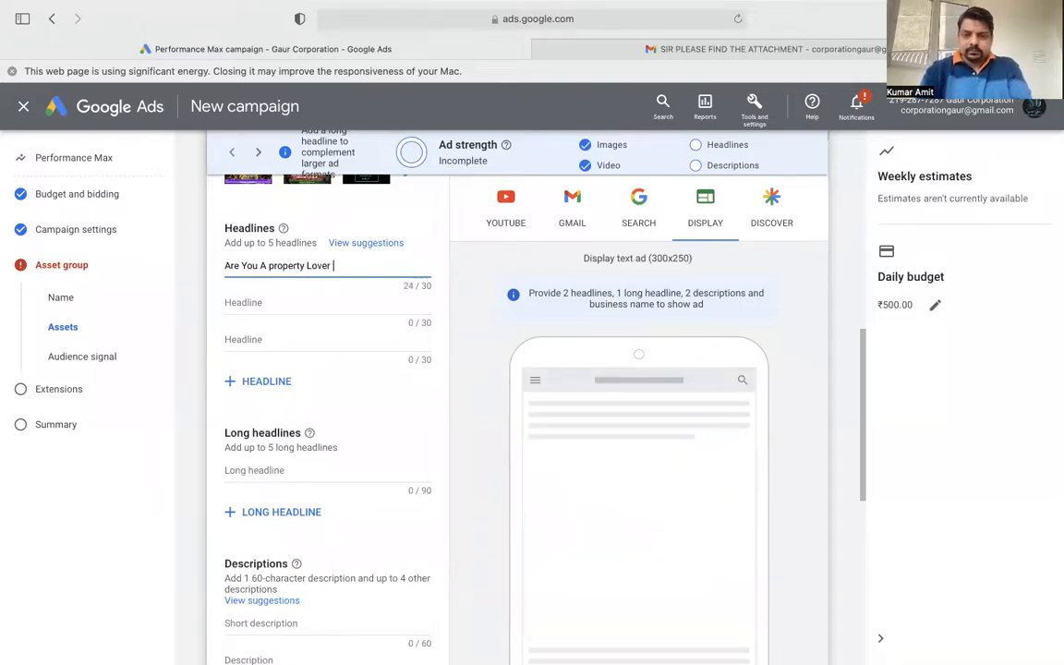
{"action": "type", "text": "?"}
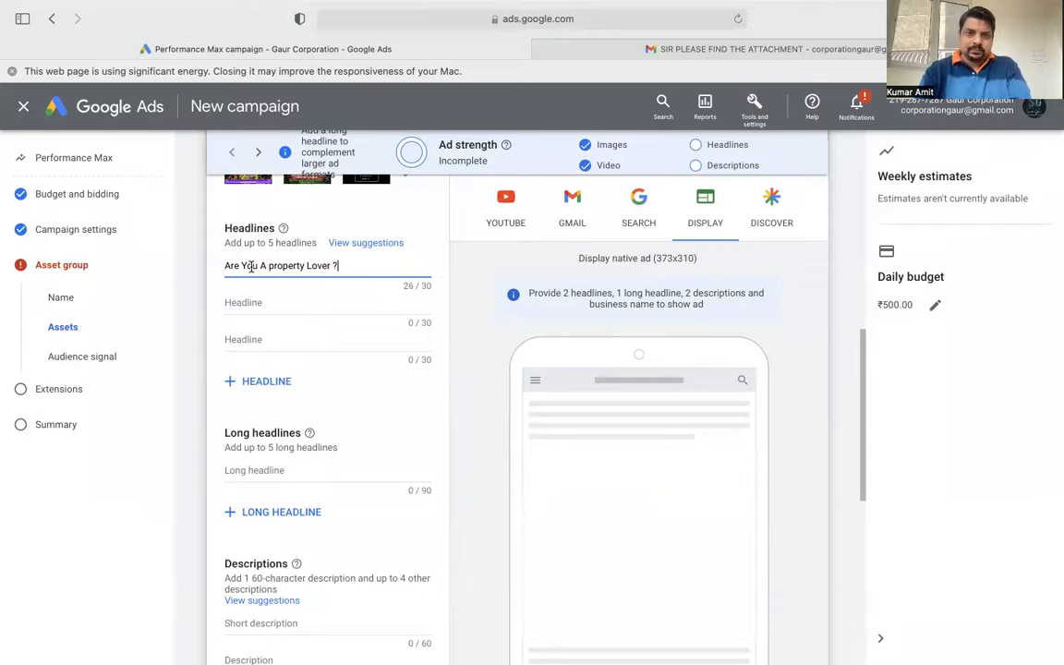
{"action": "left_click", "coordinate": [271, 265]}
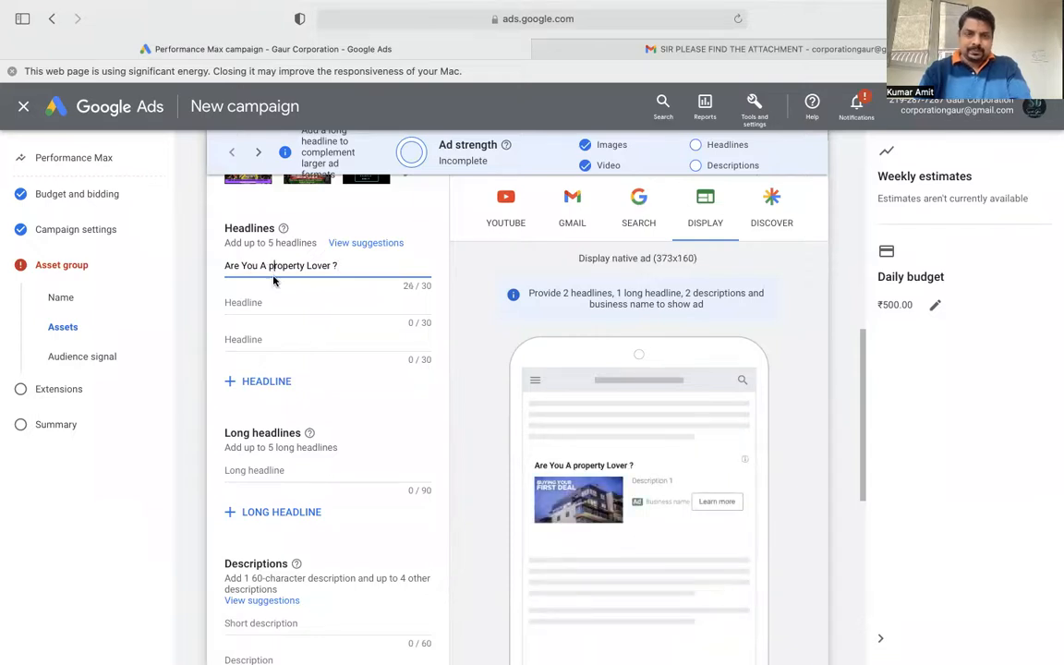
{"action": "key", "text": "BackSpace"}
{"action": "type", "text": "P"}
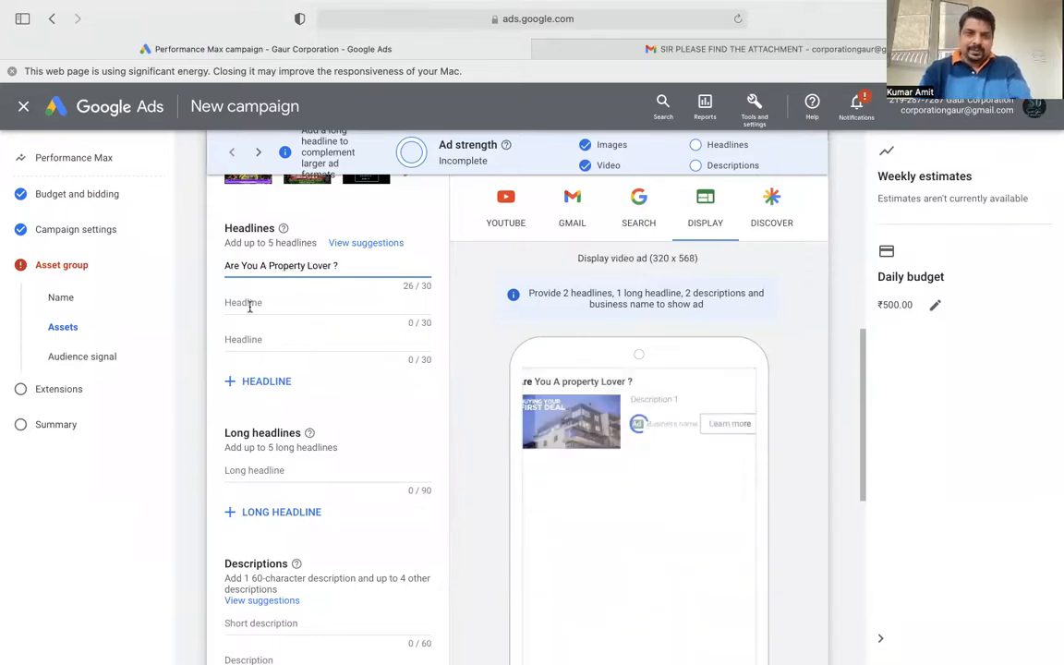
Enter "Need 100 % safe Investment ?" as the second headline of the asset group
{"action": "left_click", "coordinate": [238, 302]}
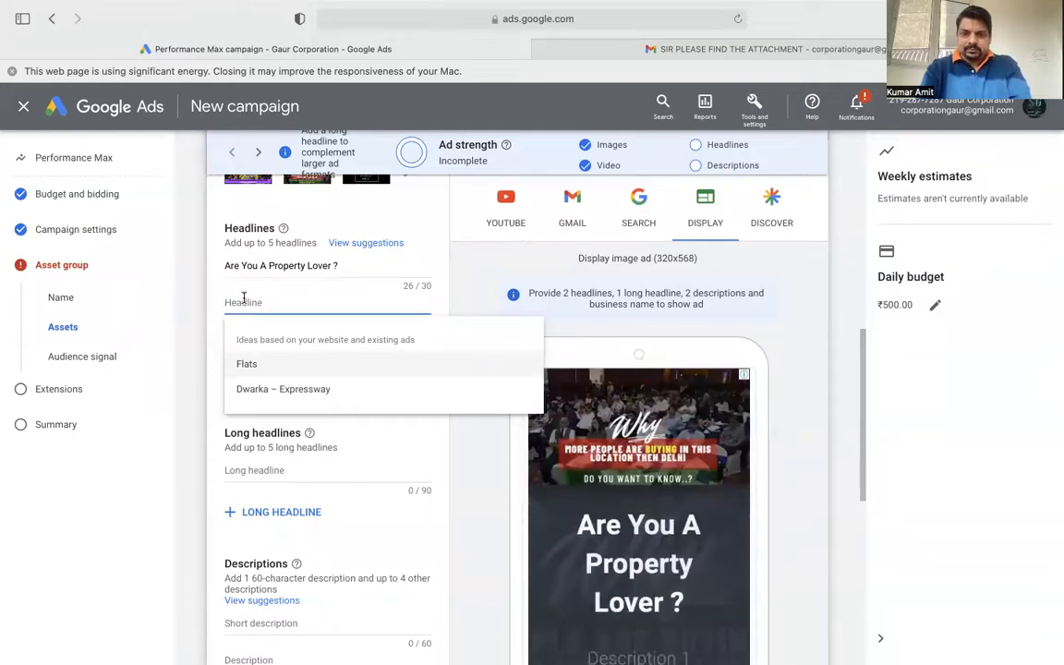
{"action": "type", "text": "Need"}
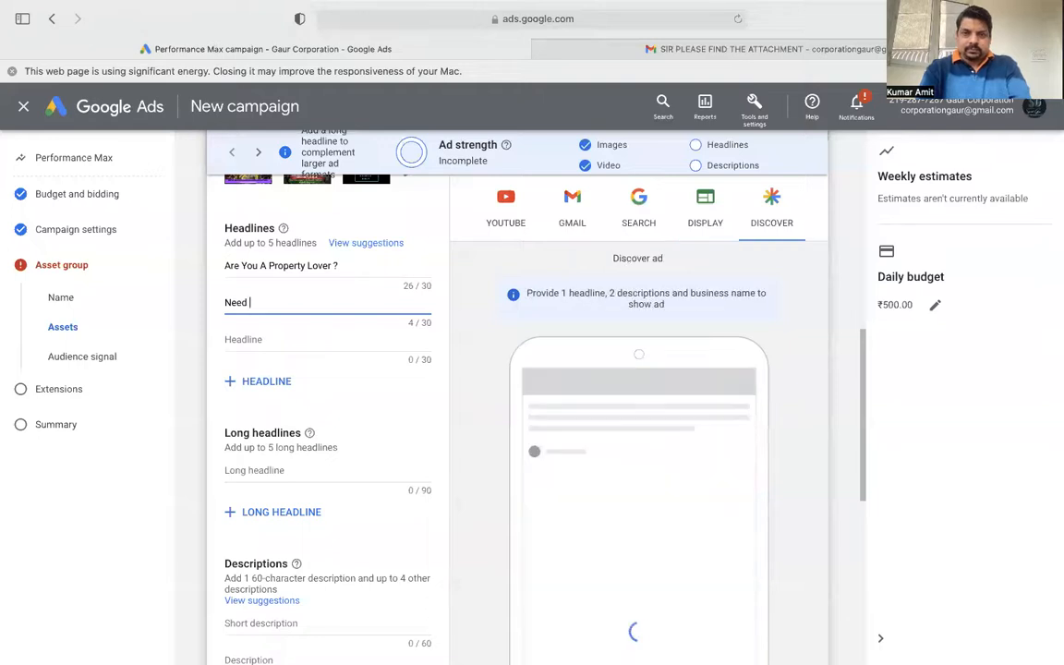
{"action": "key", "text": "BackSpace"}
{"action": "key", "text": "BackSpace"}
{"action": "key", "text": "BackSpace"}
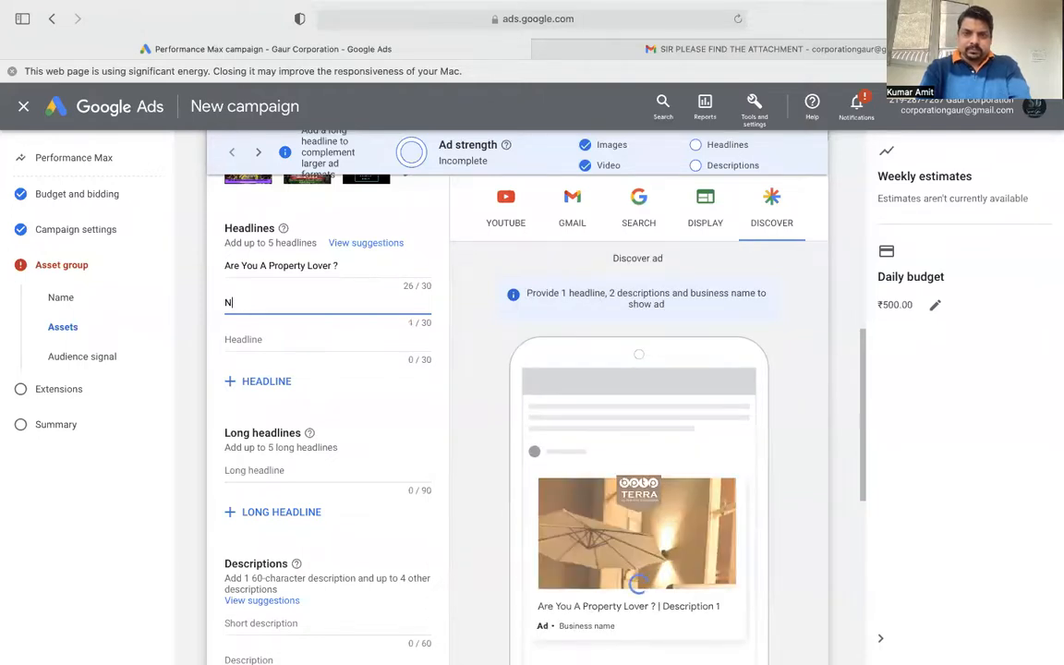
{"action": "key", "text": "BackSpace"}
{"action": "type", "text": "Nee"}
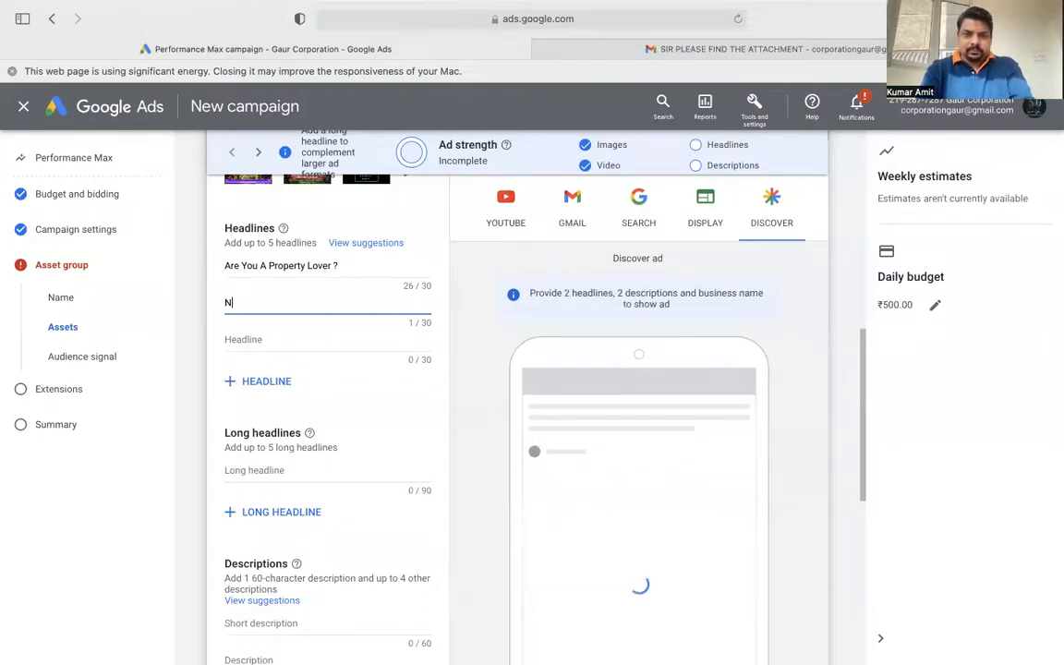
{"action": "type", "text": "d I00"}
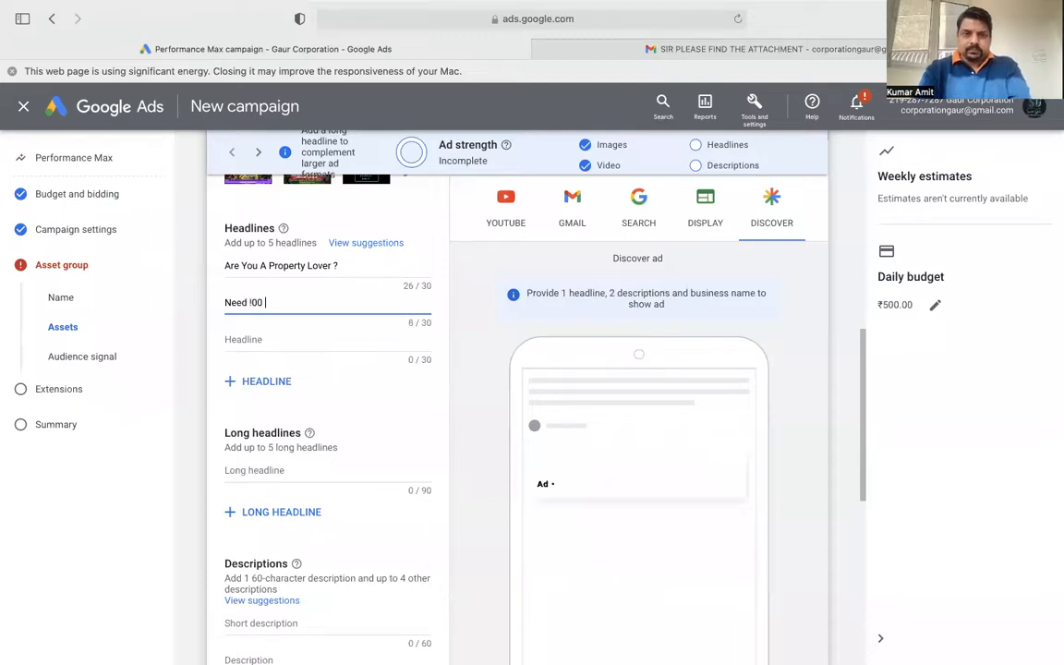
{"action": "key", "text": "BackSpace"}
{"action": "key", "text": "BackSpace"}
{"action": "key", "text": "BackSpace"}
{"action": "type", "text": "1"}
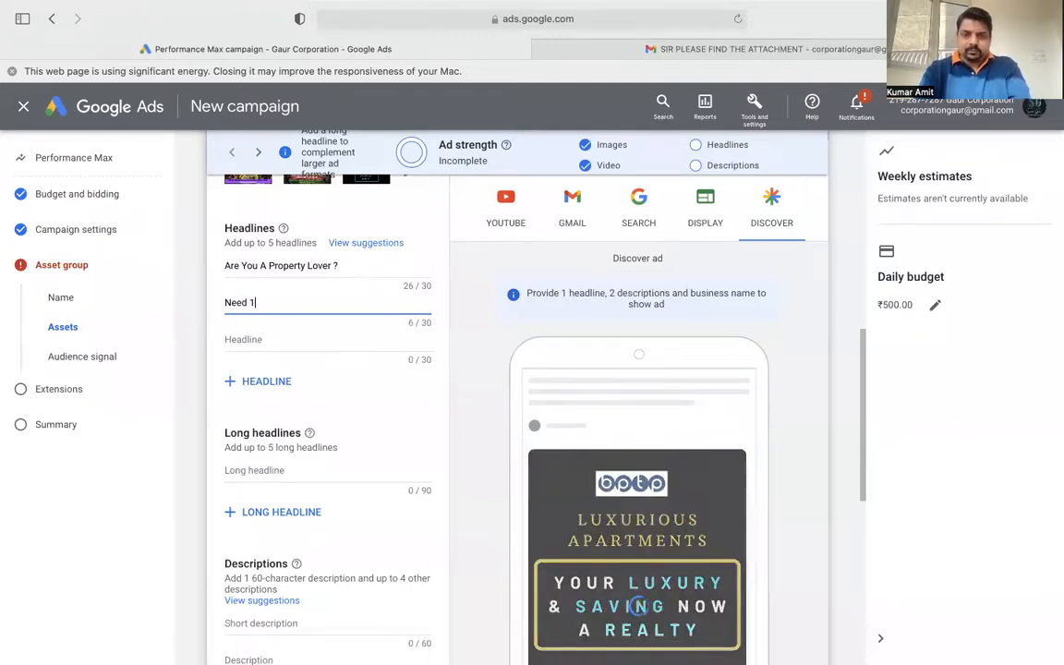
{"action": "type", "text": "00 %"}
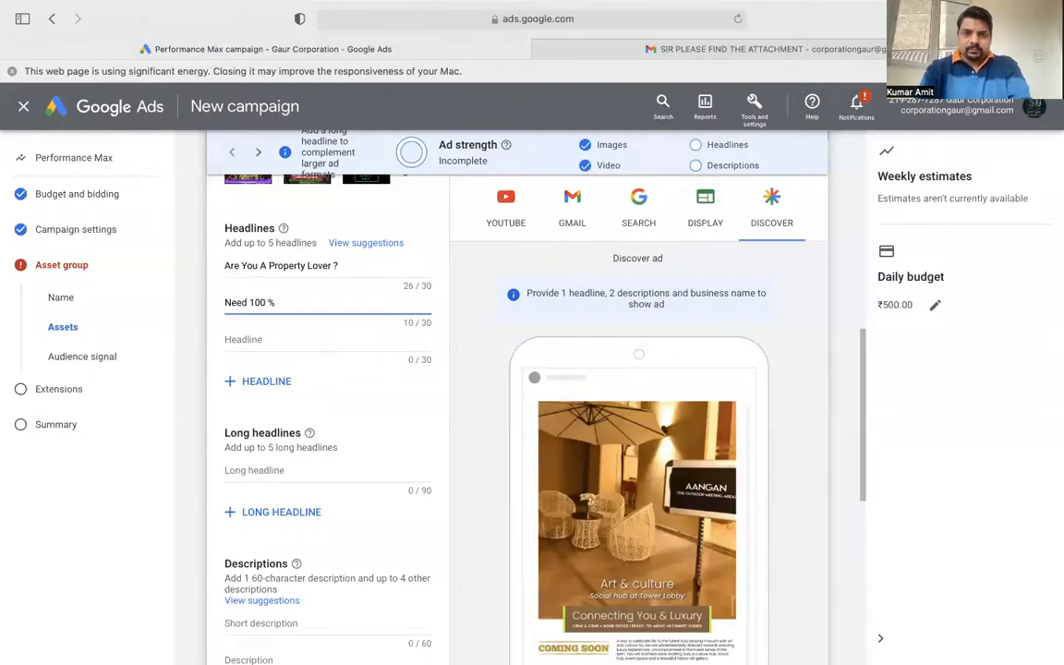
{"action": "type", "text": " sa"}
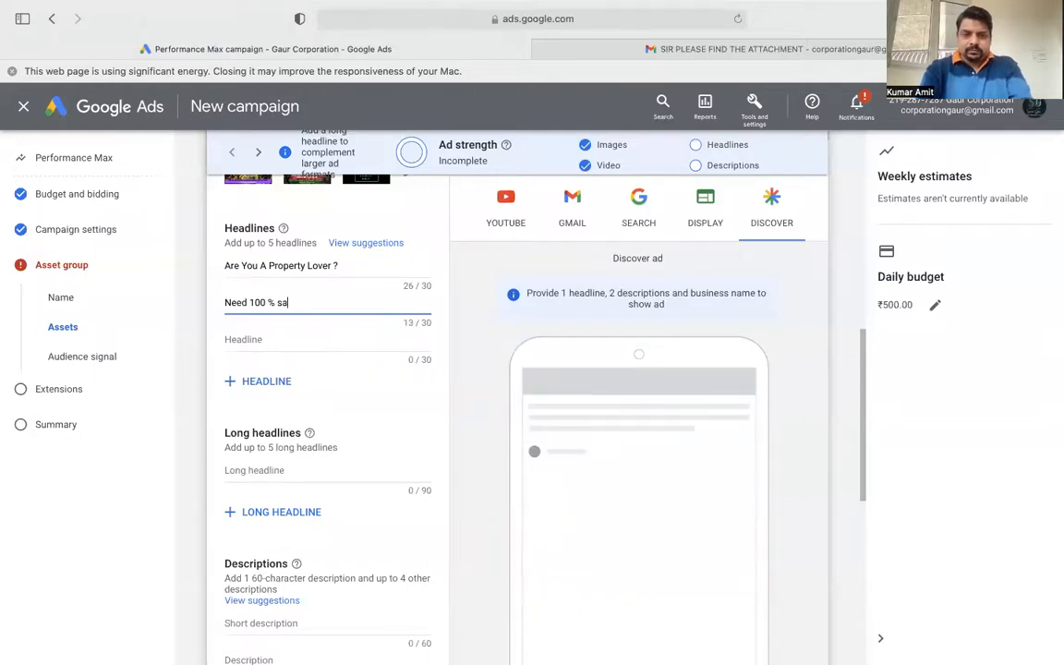
{"action": "type", "text": "ft"}
{"action": "key", "text": "BackSpace"}
{"action": "type", "text": "e "}
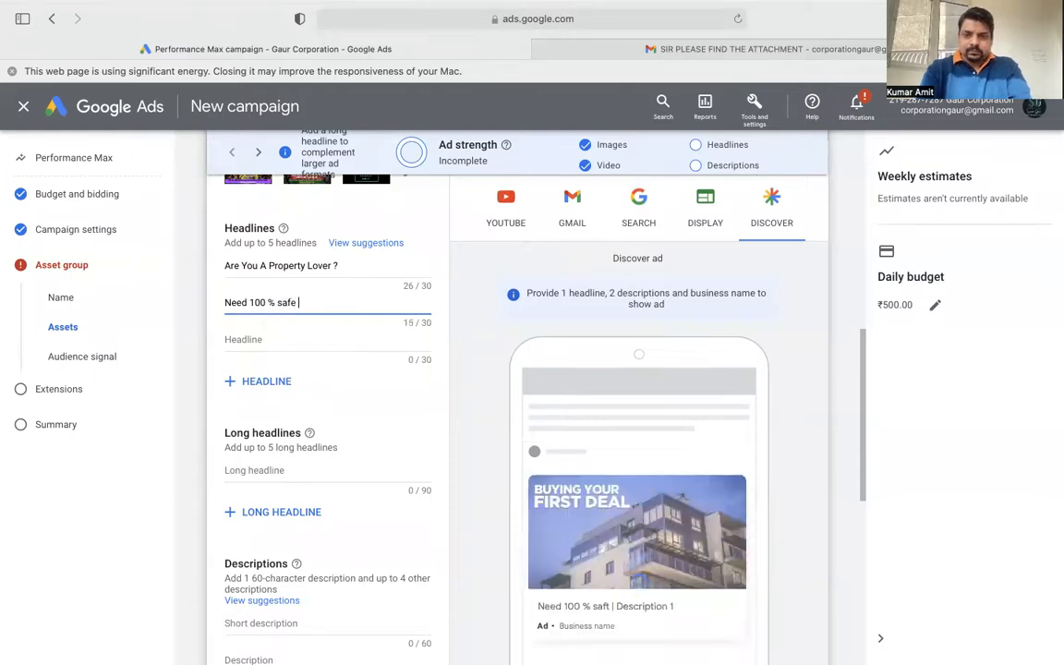
{"action": "type", "text": "Invest"}
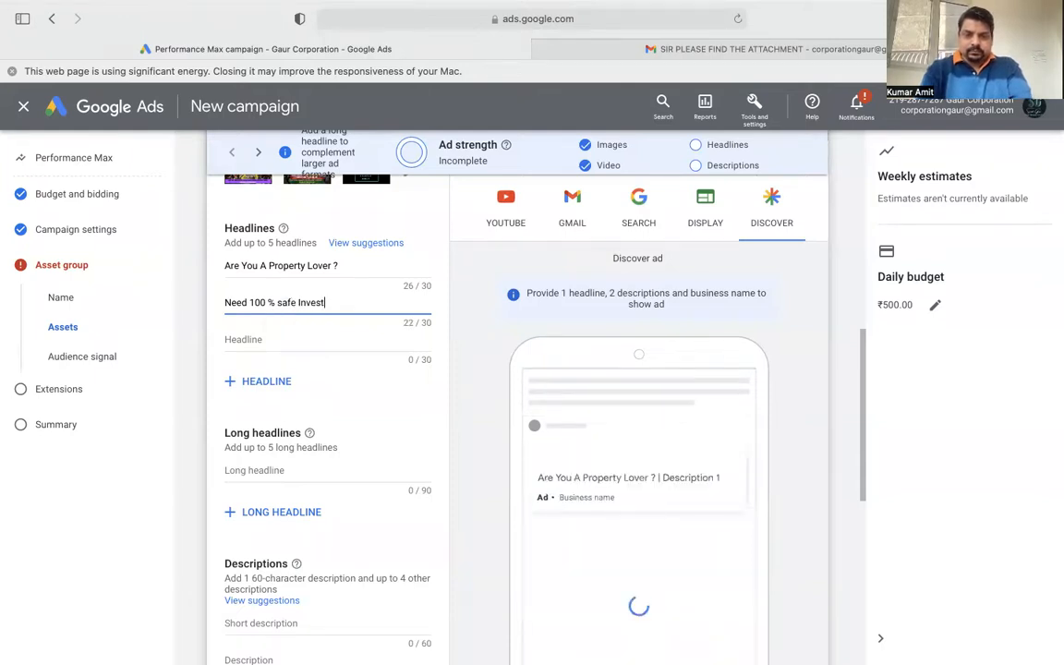
{"action": "type", "text": "ment ?"}
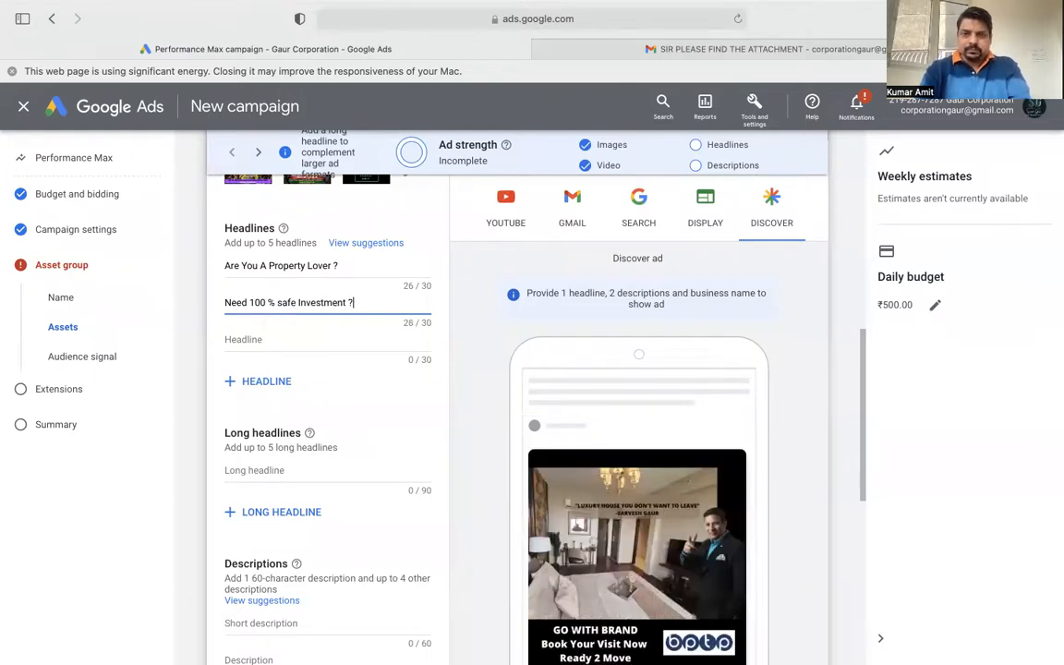
Enter "Become Arrogant LandLord" as the third headline of the asset group
{"action": "left_click", "coordinate": [237, 341]}
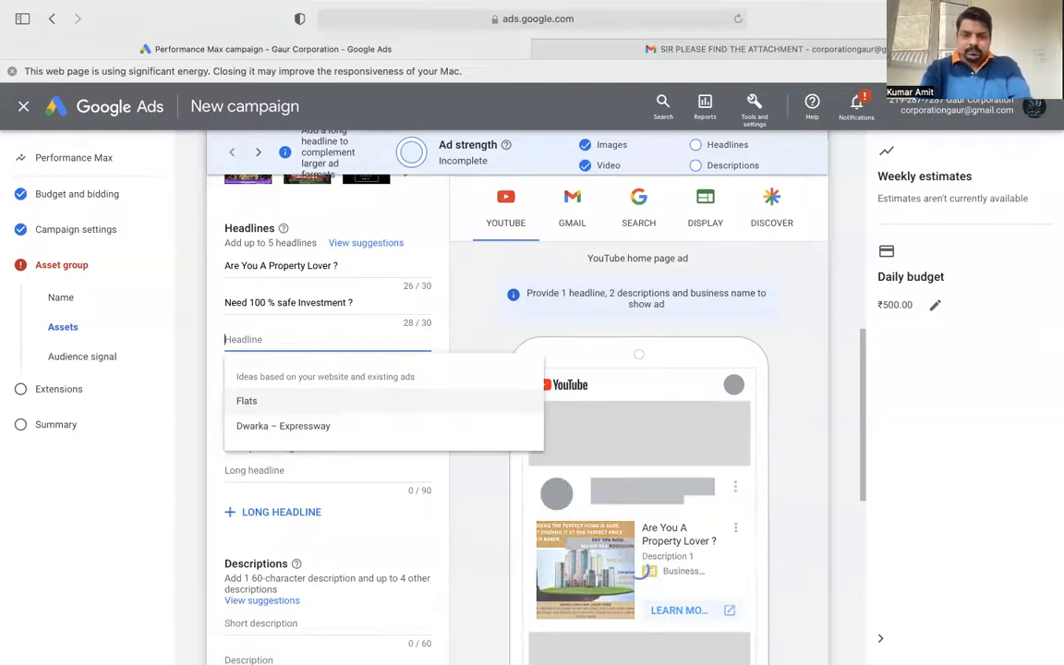
{"action": "type", "text": "Become "}
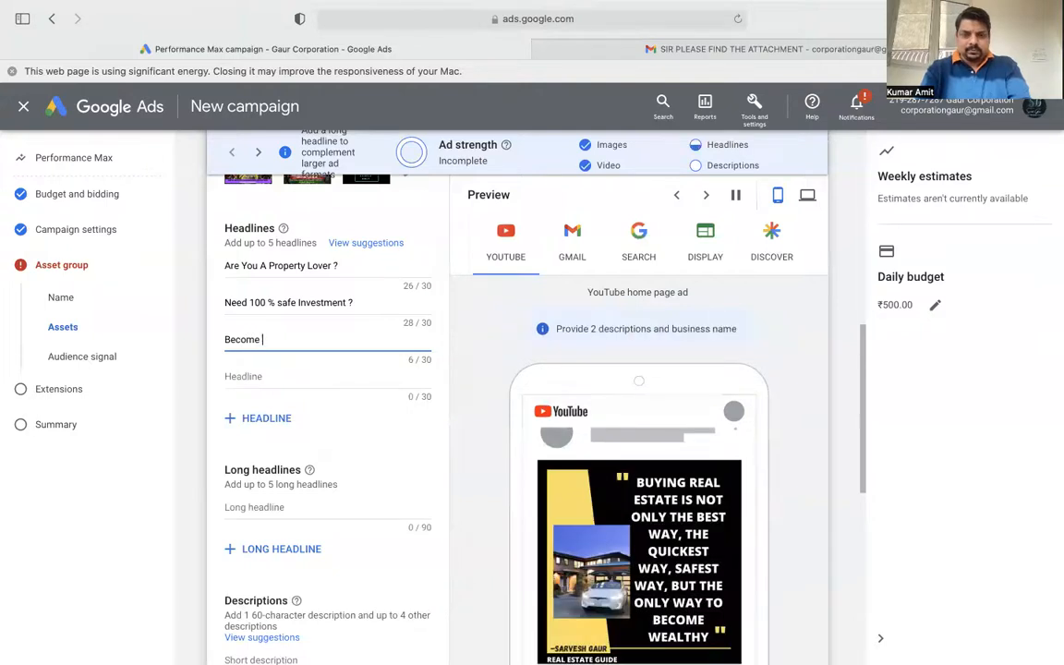
{"action": "type", "text": "Er"}
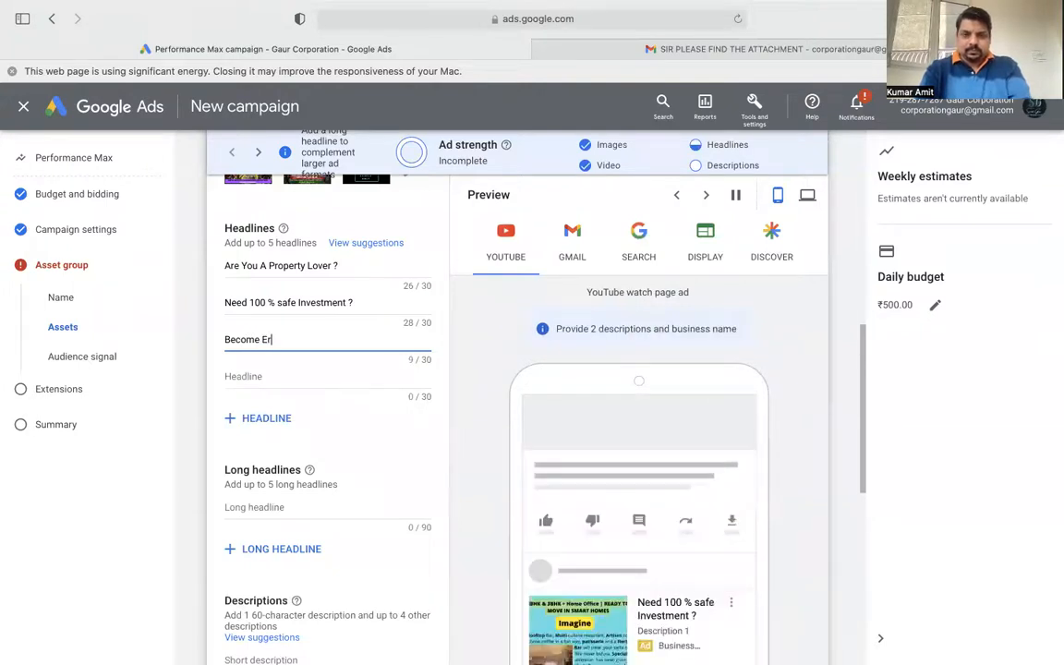
{"action": "key", "text": "BackSpace"}
{"action": "key", "text": "BackSpace"}
{"action": "key", "text": "BackSpace"}
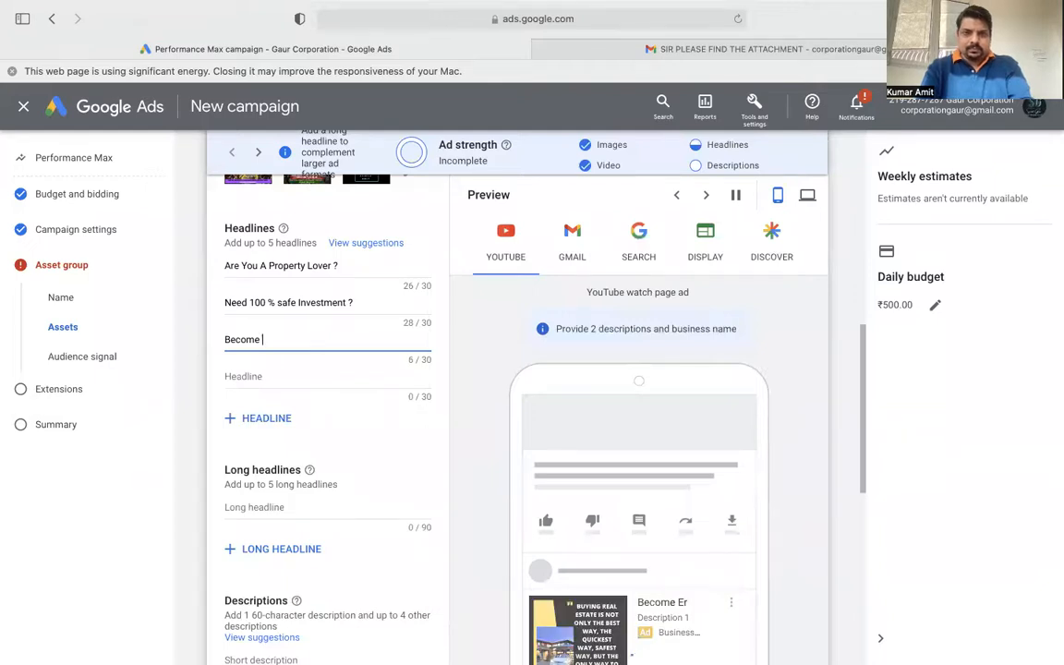
{"action": "type", "text": "Erogant"}
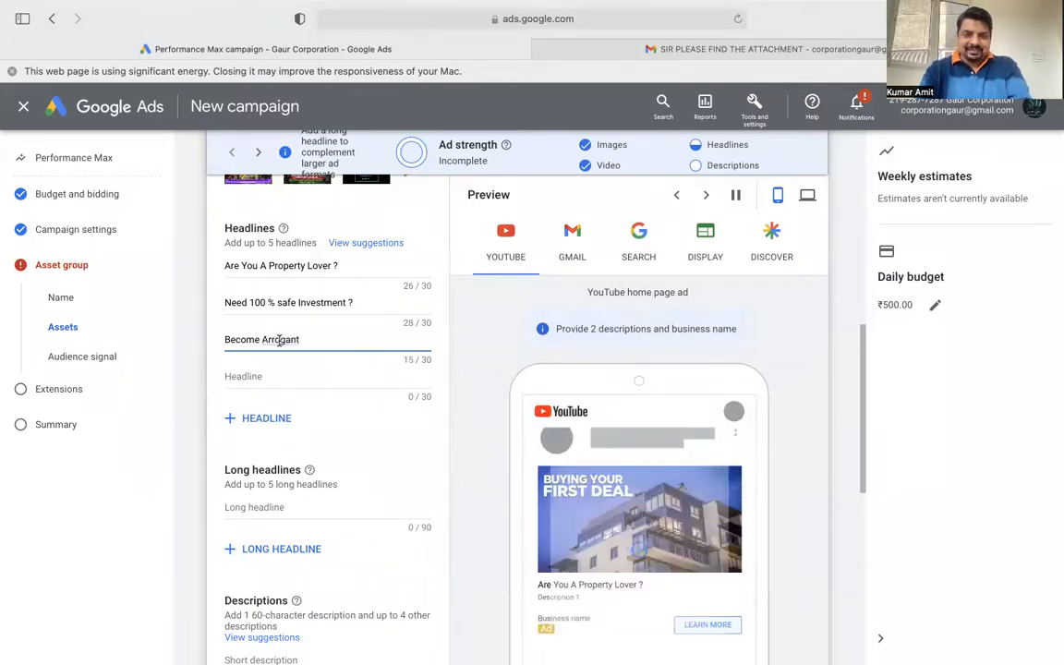
{"action": "key", "text": "BackSpace"}
{"action": "key", "text": "BackSpace"}
{"action": "key", "text": "BackSpace"}
{"action": "key", "text": "BackSpace"}
{"action": "key", "text": "BackSpace"}
{"action": "key", "text": "BackSpace"}
{"action": "key", "text": "BackSpace"}
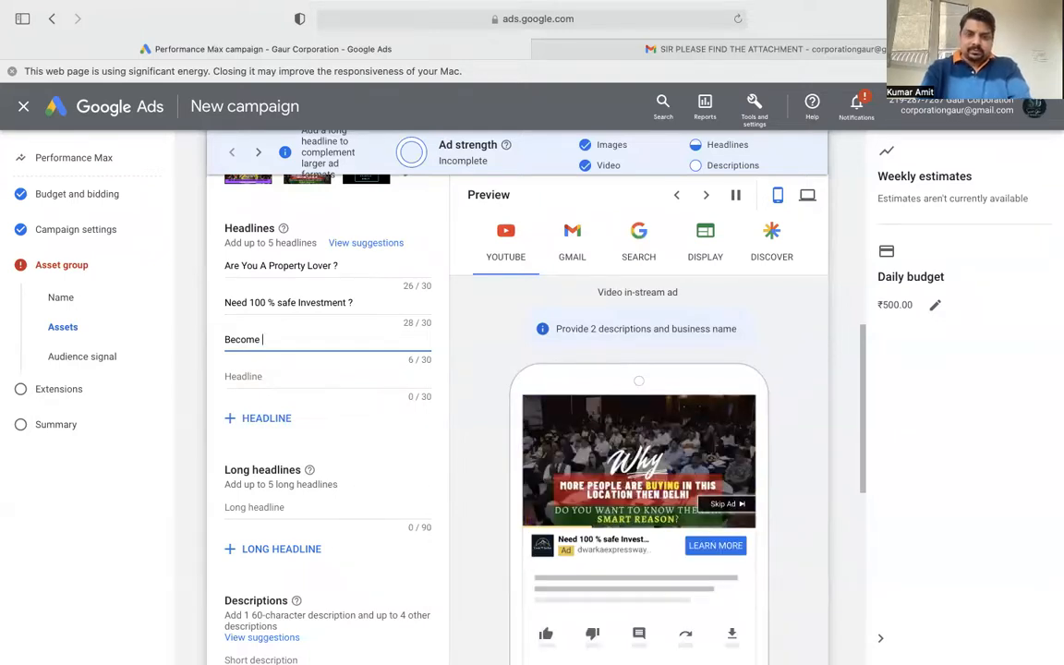
{"action": "type", "text": "Arrogan"}
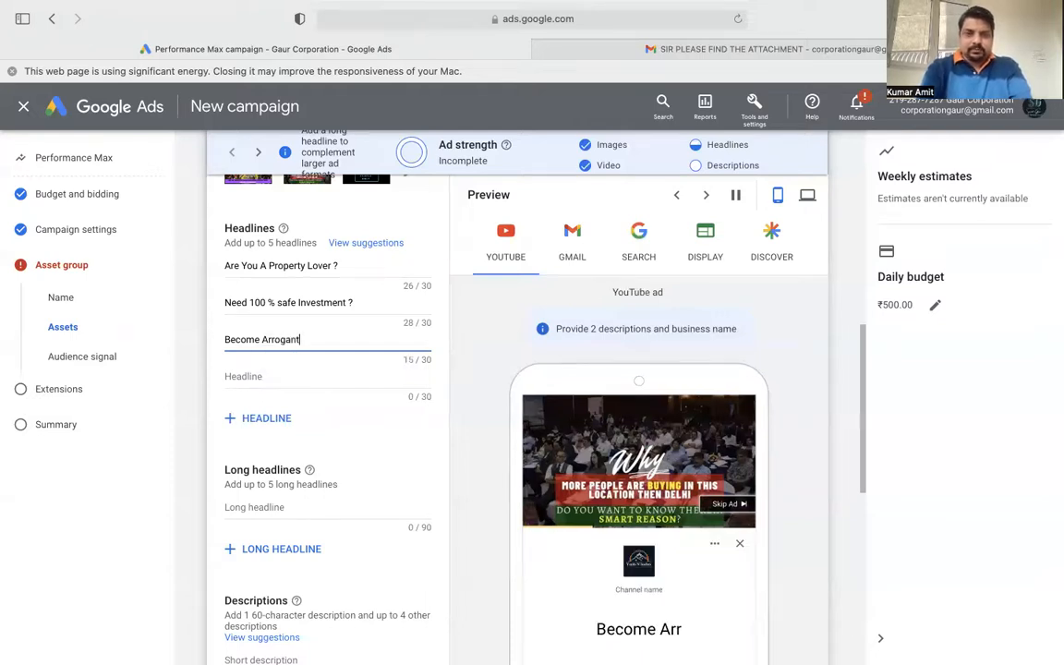
{"action": "type", "text": "t Land lord"}
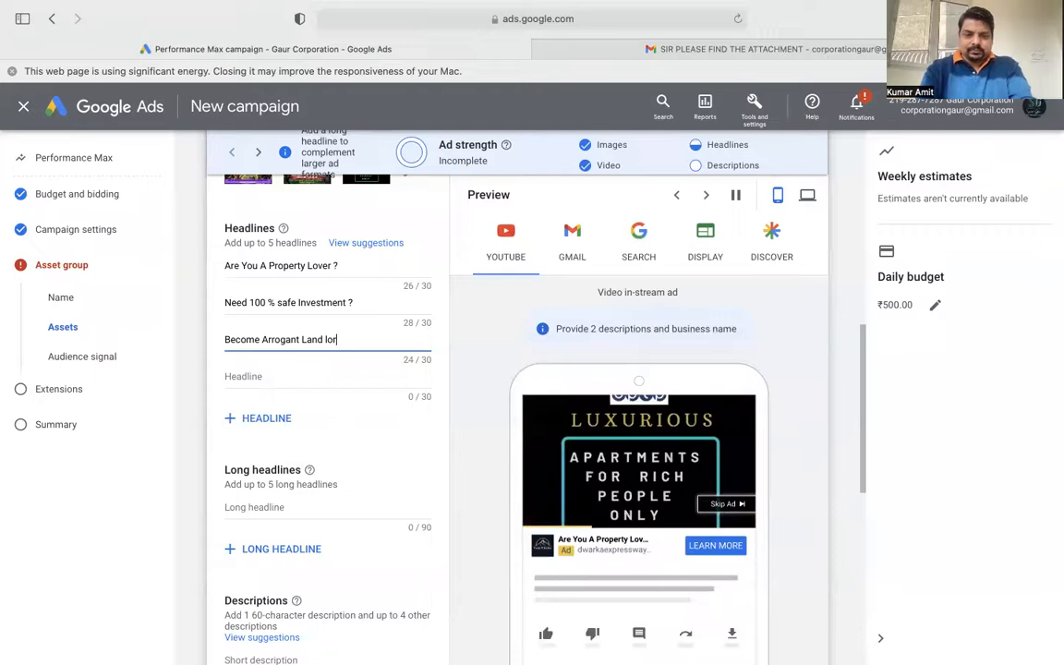
{"action": "left_click", "coordinate": [323, 340]}
{"action": "key", "text": "BackSpace"}
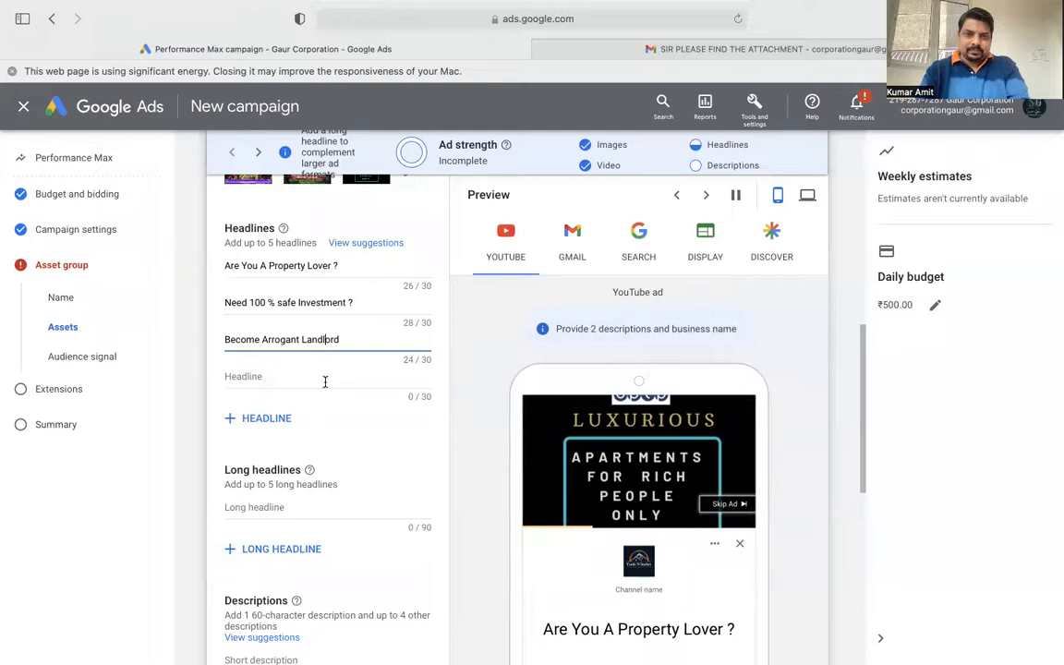
{"action": "key", "text": "BackSpace"}
{"action": "type", "text": "L"}
Search the web for "Arrogant synonyms" in a new browser tab and look through the Thesaurus.com synonym list for arrogant
{"action": "left_click_drag", "start_coordinate": [262, 341], "coordinate": [300, 342]}
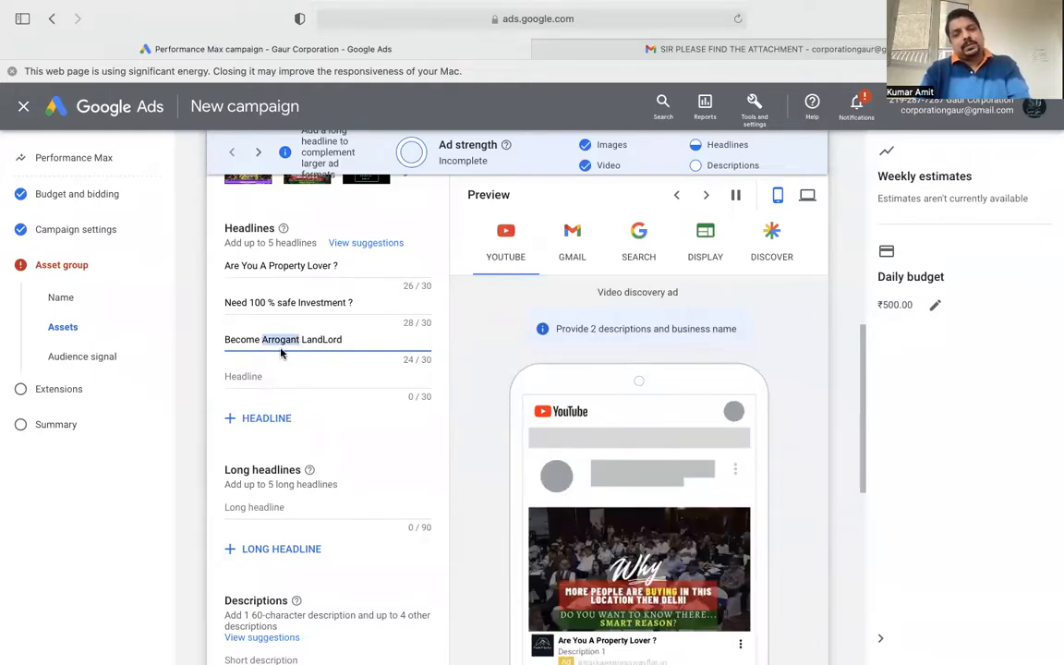
{"action": "right_click", "coordinate": [279, 336]}
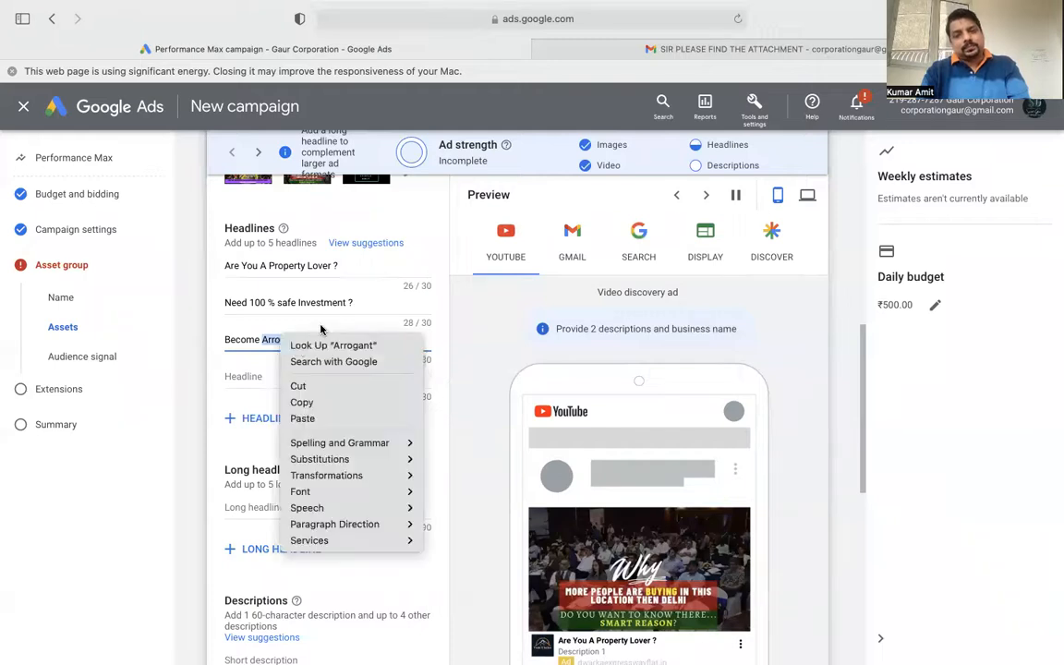
{"action": "left_click", "coordinate": [313, 407]}
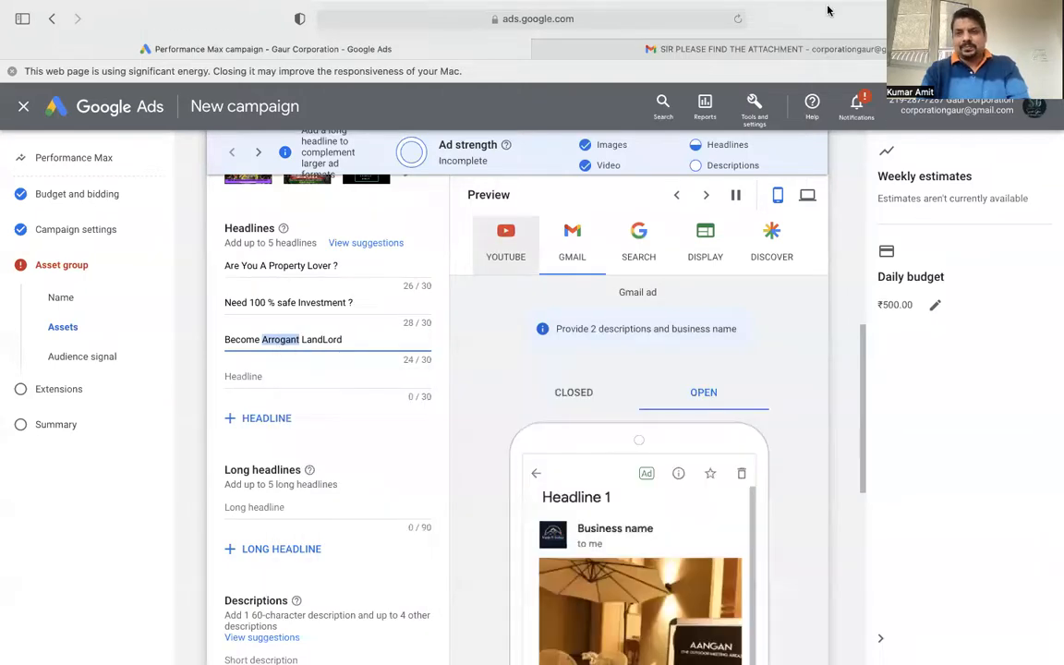
{"action": "key", "text": "super+t"}
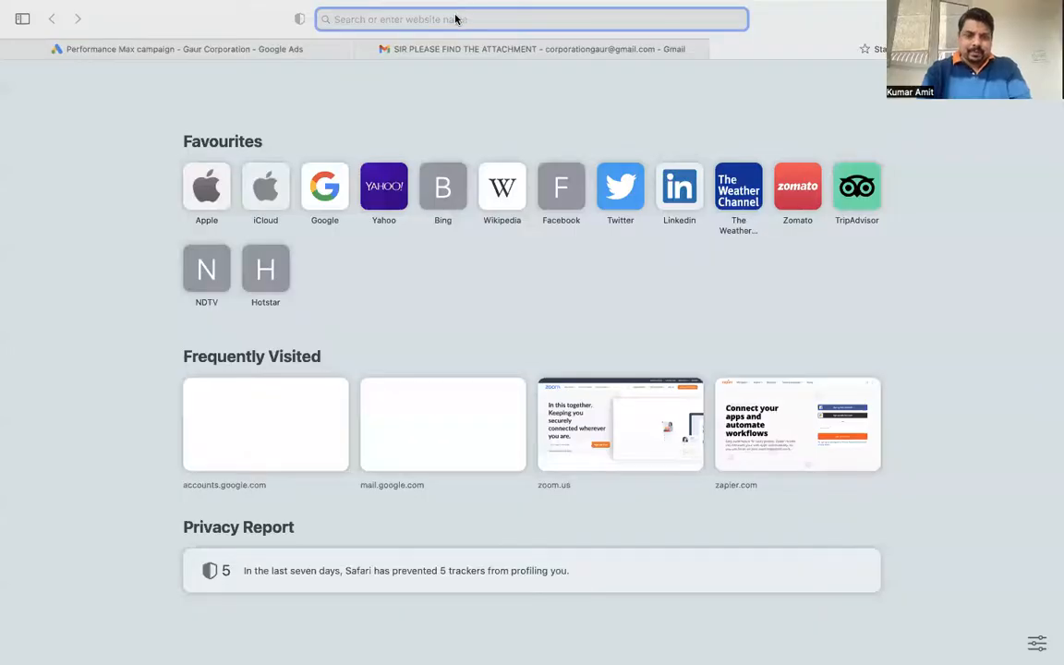
{"action": "key", "text": "super+v"}
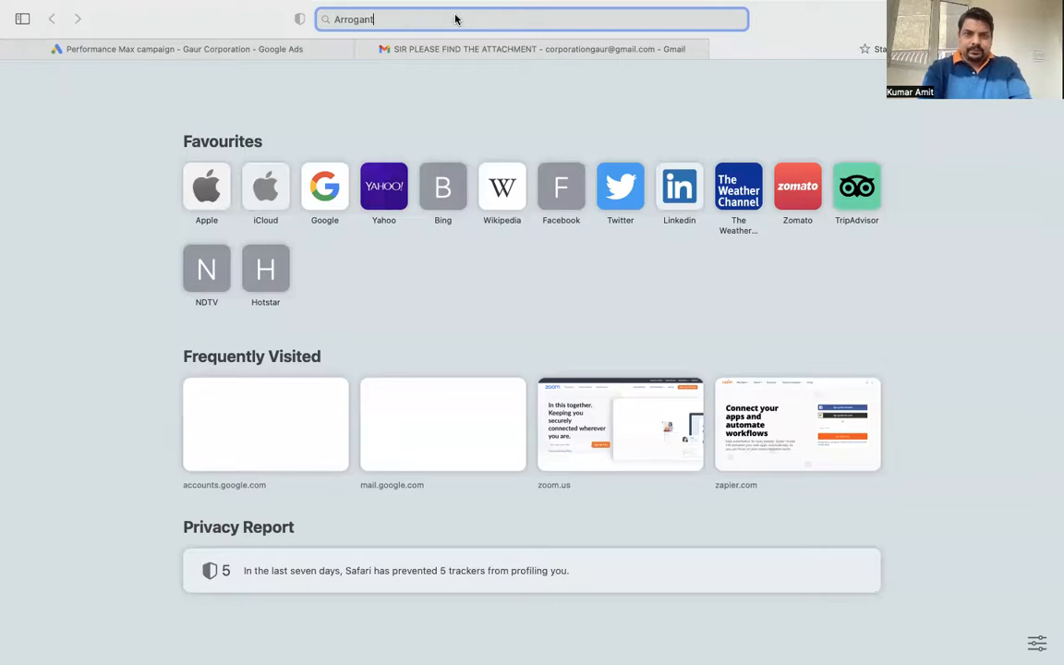
{"action": "type", "text": "sy"}
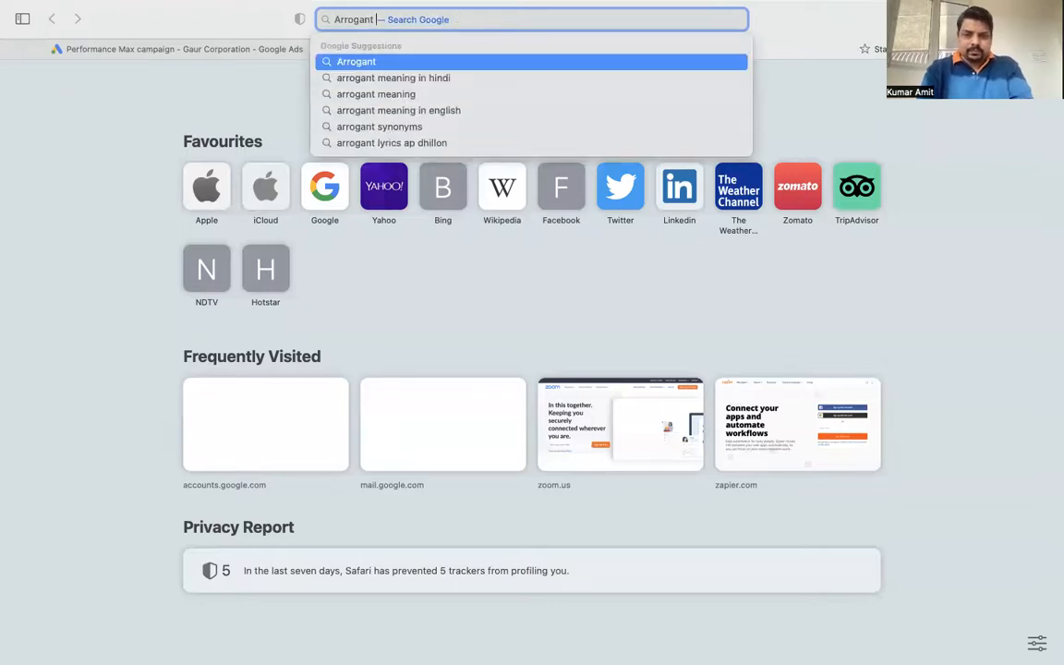
{"action": "type", "text": "nonyms"}
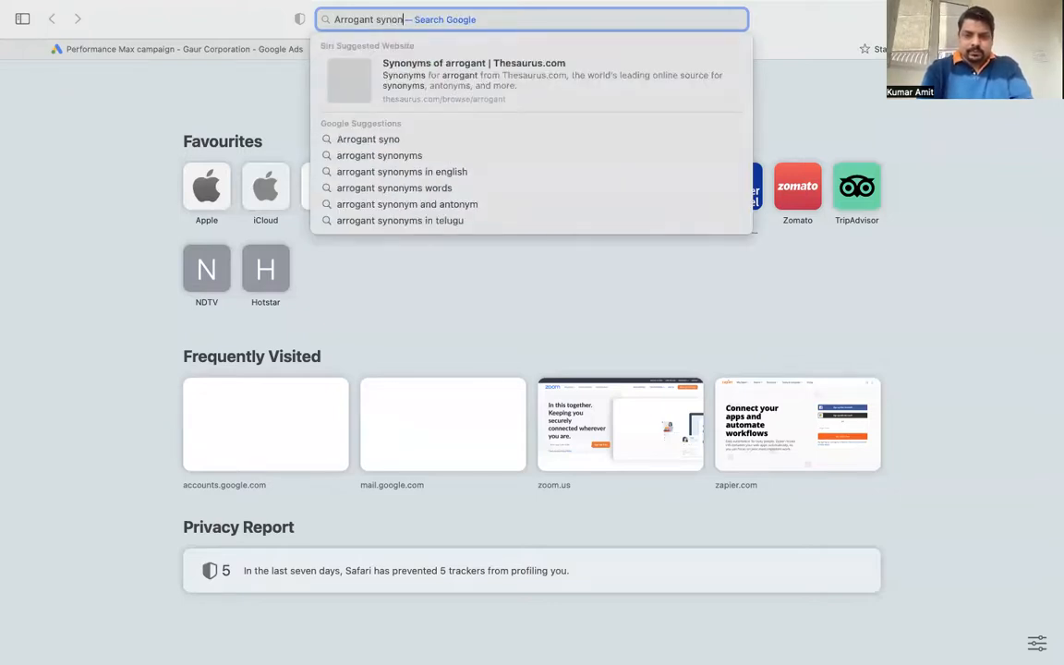
{"action": "key", "text": "Return"}
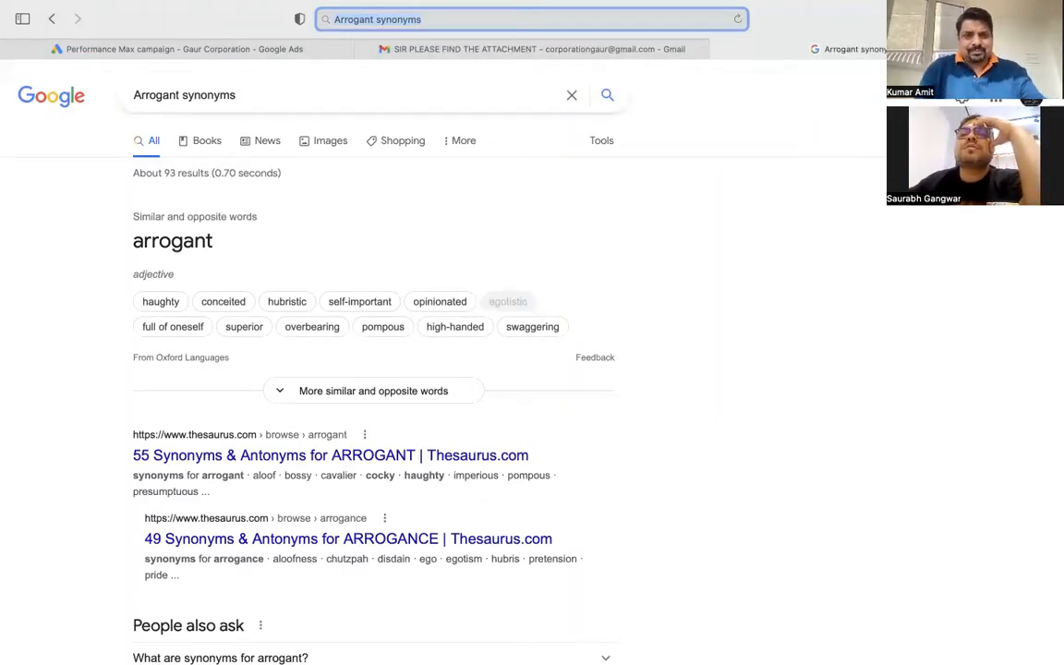
{"action": "left_click", "coordinate": [290, 460]}
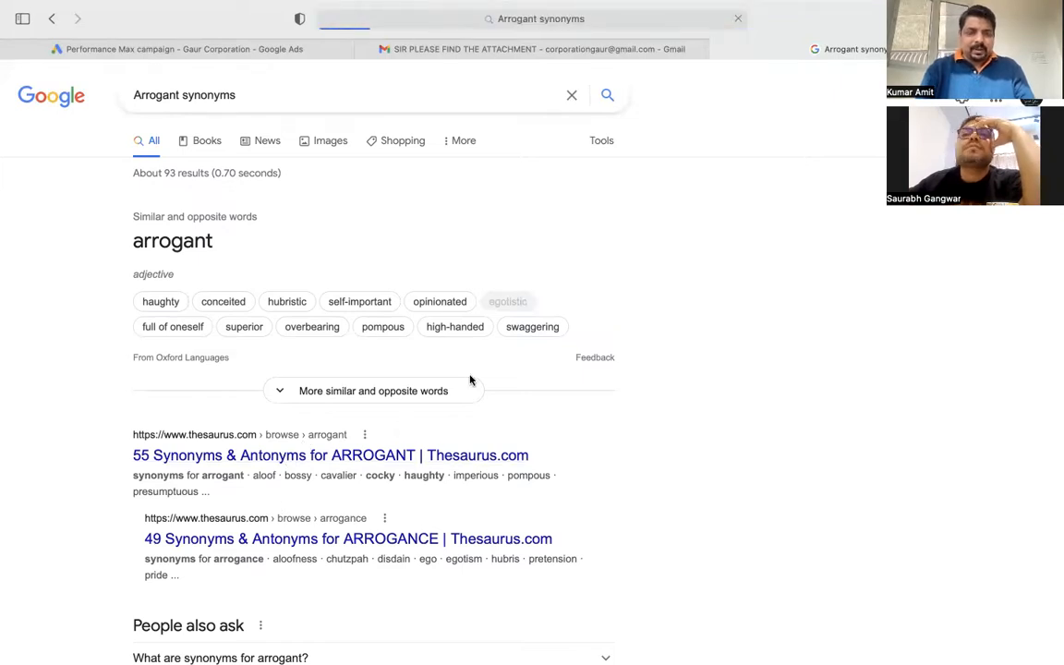
{"action": "scroll", "coordinate": [496, 380], "scroll_direction": "down", "scroll_amount": 3}
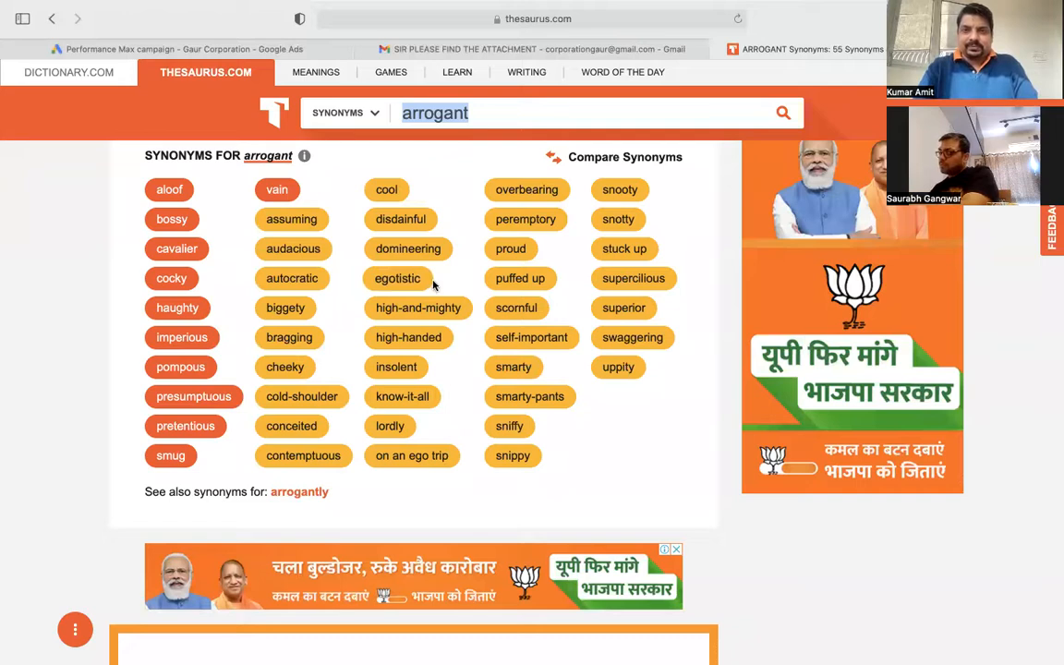
Return to the Google Ads campaign and replace "Arrogant" with "Smarty" in the third headline
{"action": "left_click", "coordinate": [245, 52]}
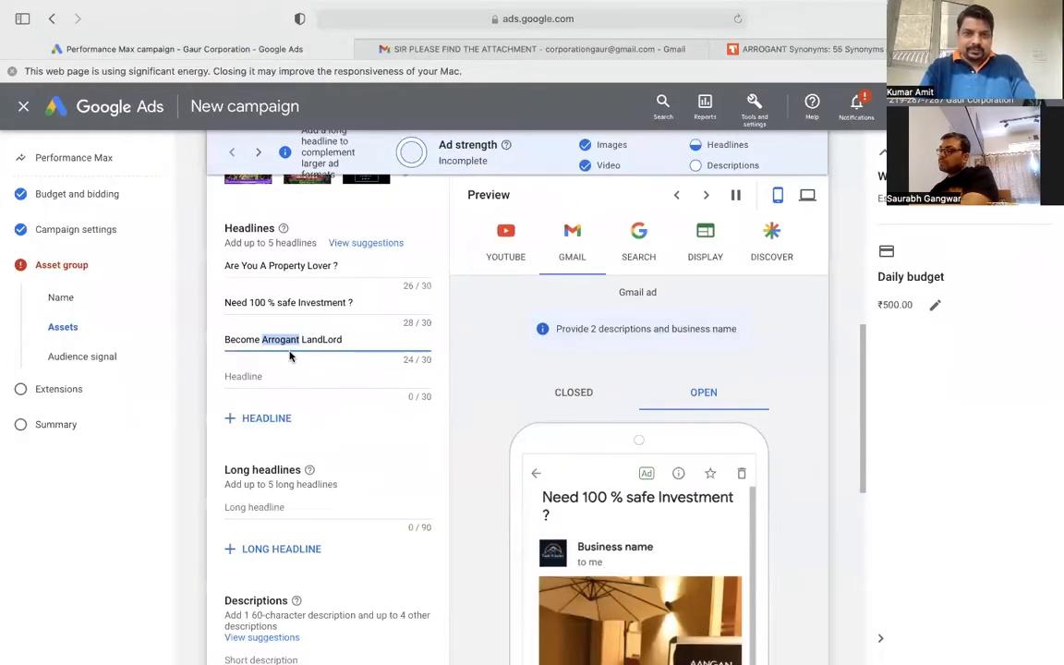
{"action": "key", "text": "BackSpace"}
{"action": "type", "text": "Sma"}
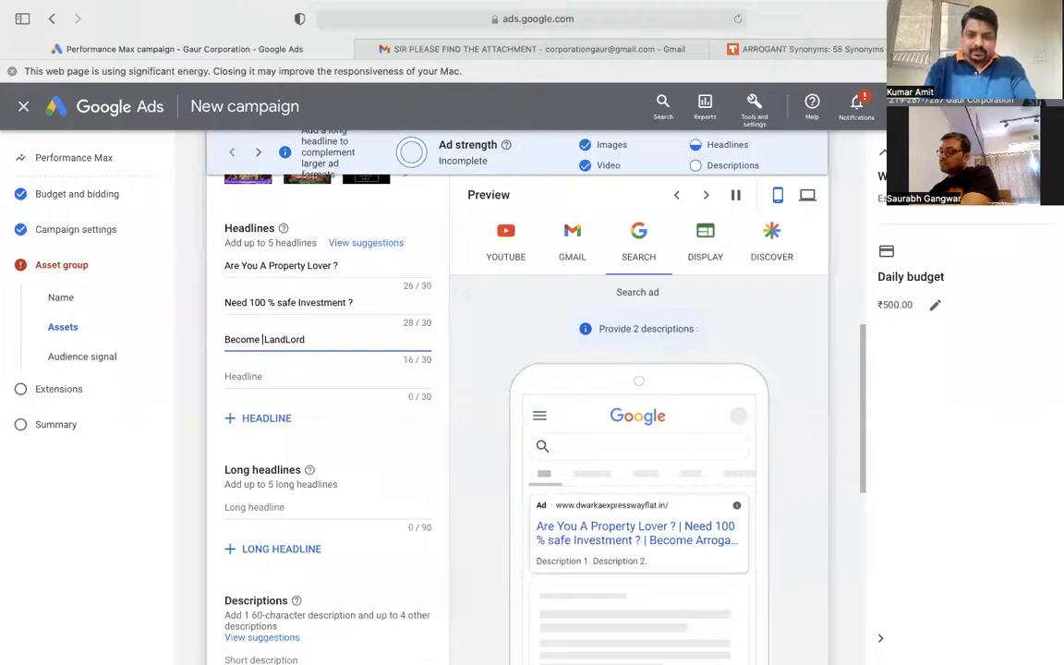
{"action": "type", "text": "rty"}
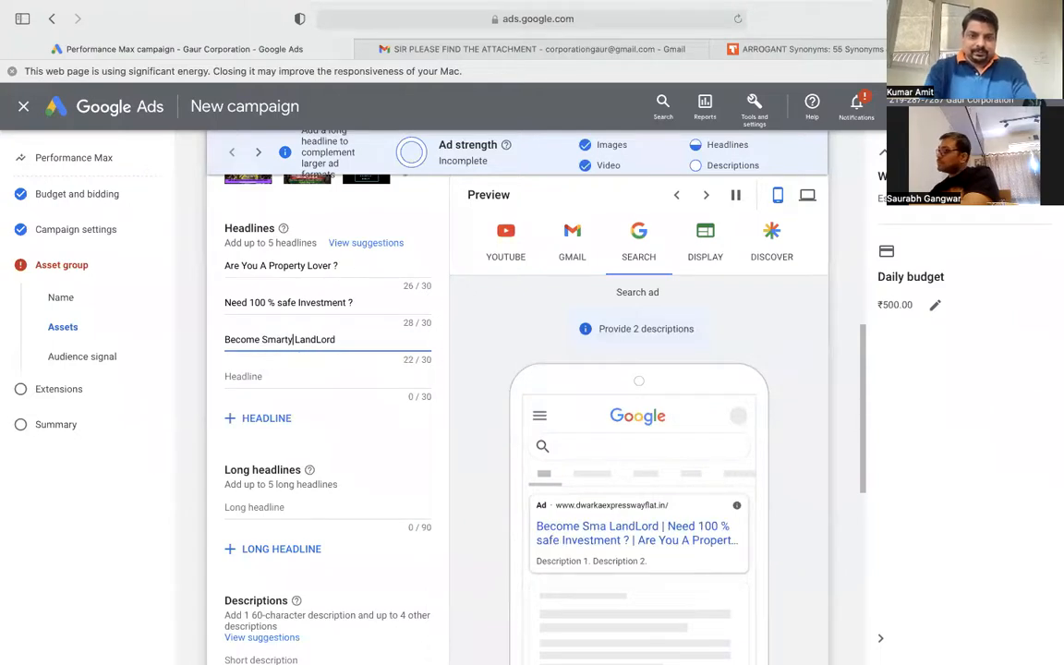
{"action": "left_click", "coordinate": [393, 427]}
Review the asset group's headlines and the empty long headline and description fields
{"action": "scroll", "coordinate": [394, 430], "scroll_direction": "up", "scroll_amount": 1}
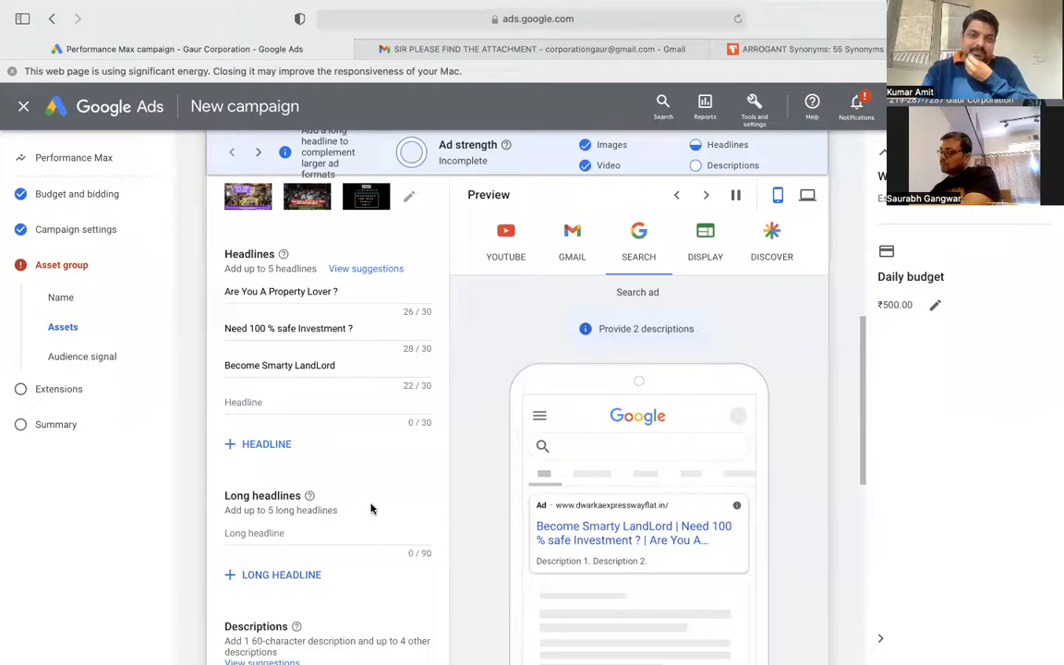
{"action": "scroll", "coordinate": [371, 535], "scroll_direction": "down", "scroll_amount": 3}
{"action": "scroll", "coordinate": [372, 507], "scroll_direction": "up", "scroll_amount": 7}
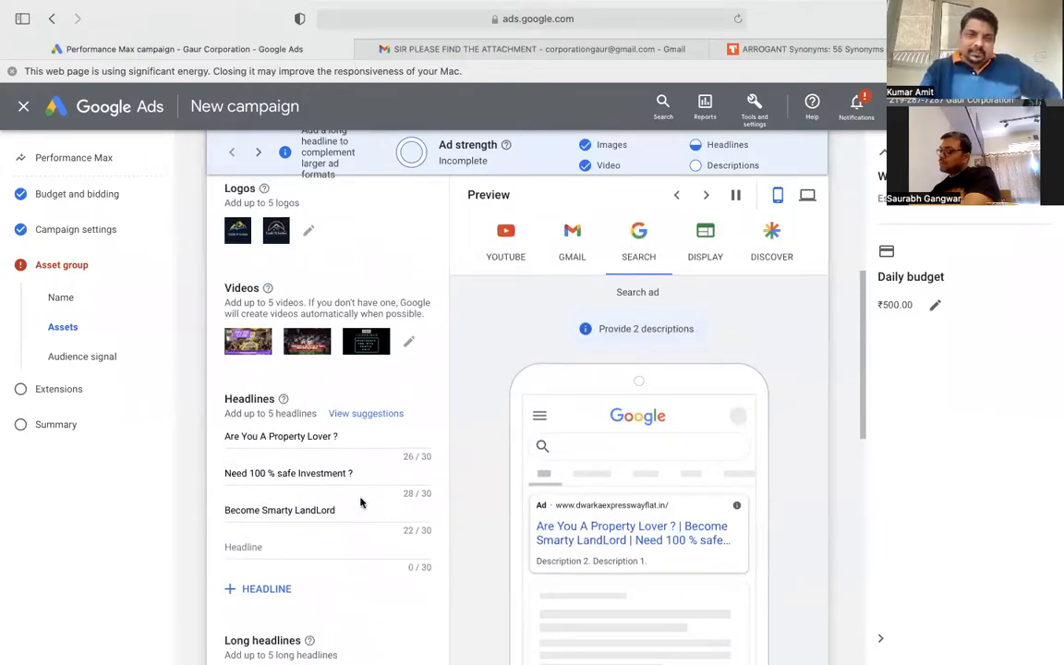
{"action": "scroll", "coordinate": [361, 502], "scroll_direction": "down", "scroll_amount": 4}
{"action": "scroll", "coordinate": [361, 503], "scroll_direction": "down", "scroll_amount": 6}
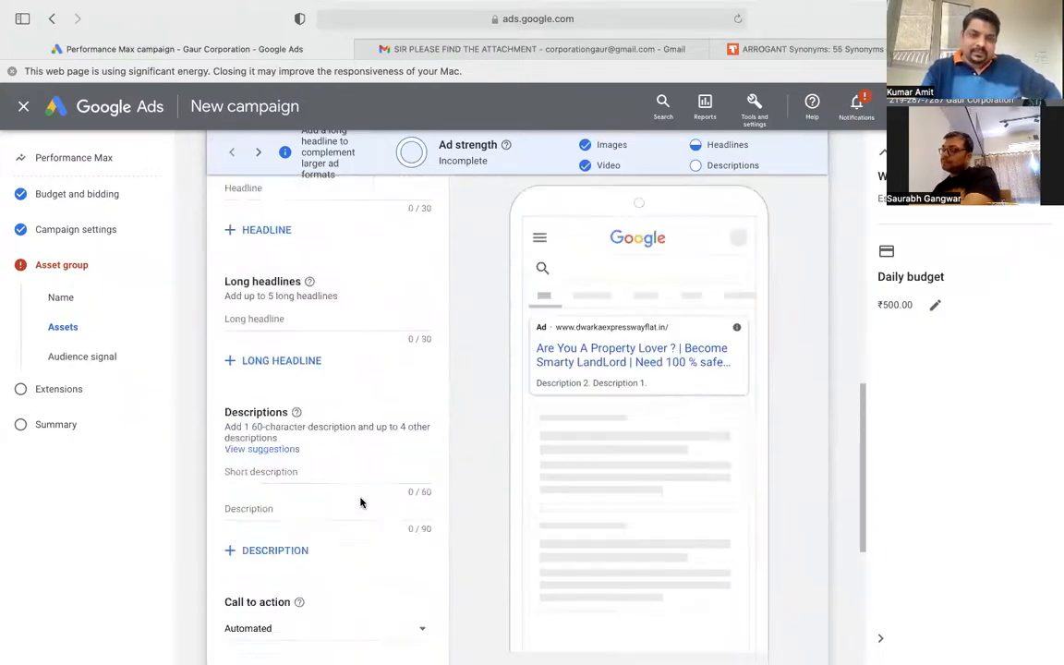
{"action": "scroll", "coordinate": [361, 502], "scroll_direction": "up", "scroll_amount": 4}
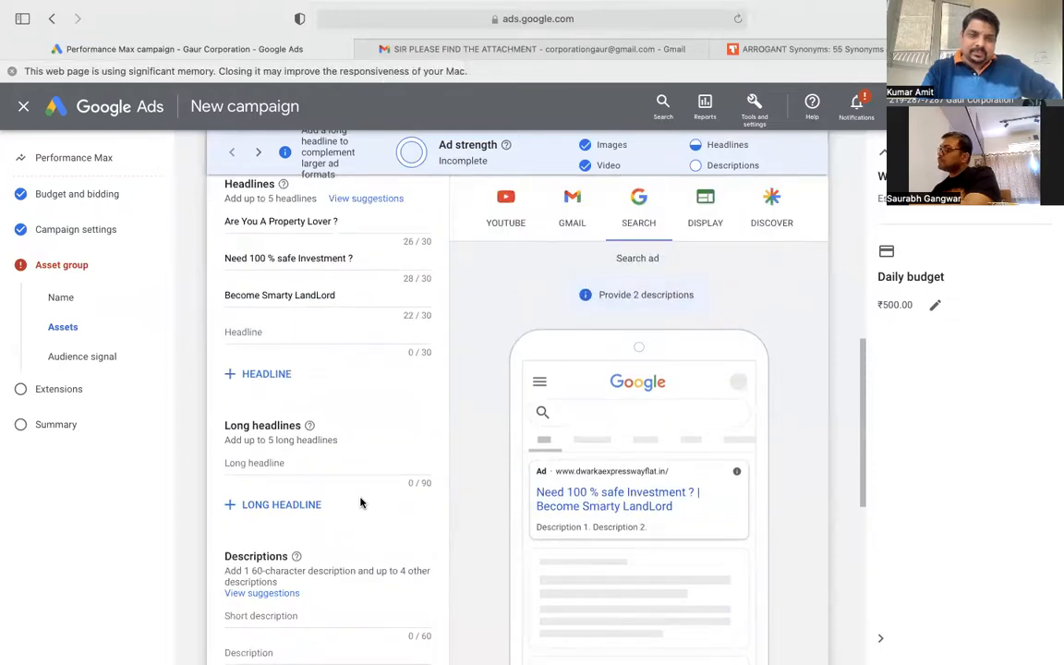
{"action": "scroll", "coordinate": [363, 498], "scroll_direction": "down", "scroll_amount": 4}
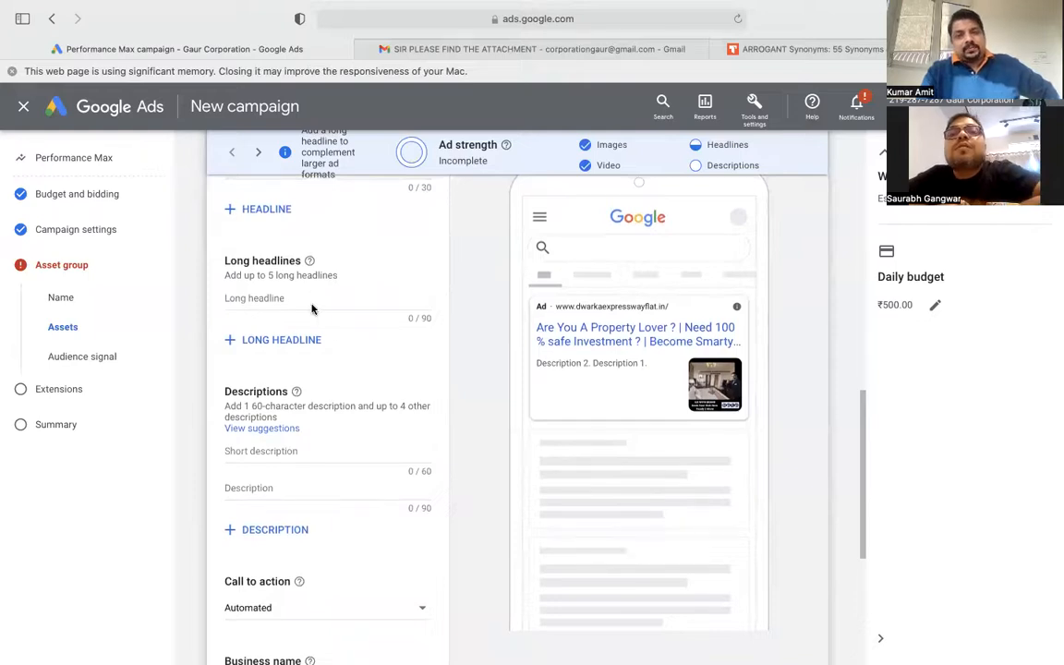
{"action": "scroll", "coordinate": [311, 306], "scroll_direction": "up", "scroll_amount": 5}
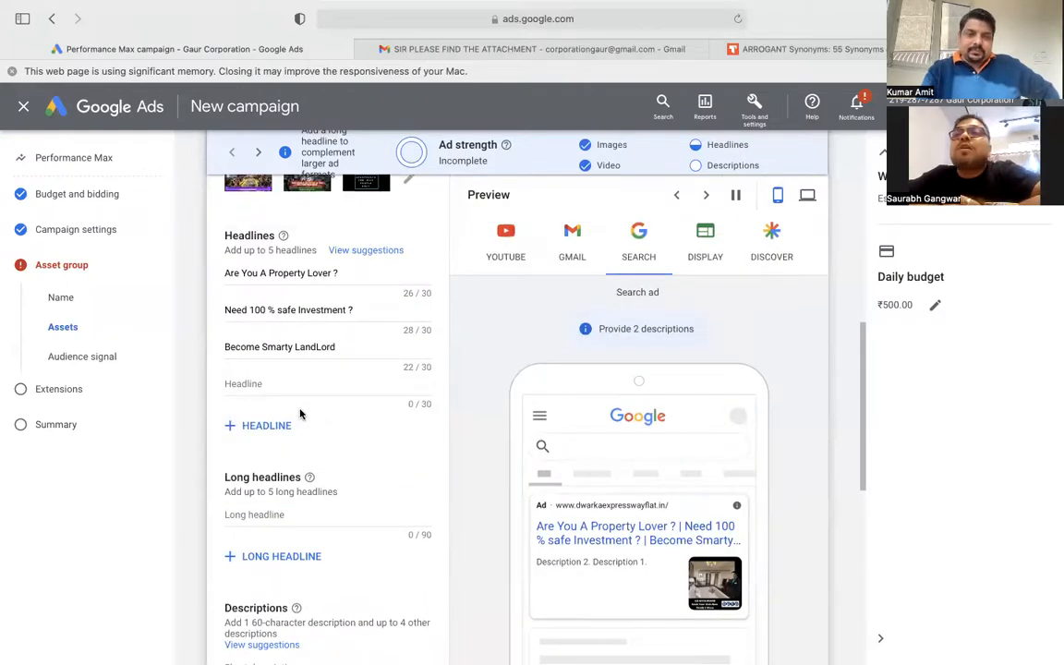
{"action": "scroll", "coordinate": [318, 443], "scroll_direction": "down", "scroll_amount": 2}
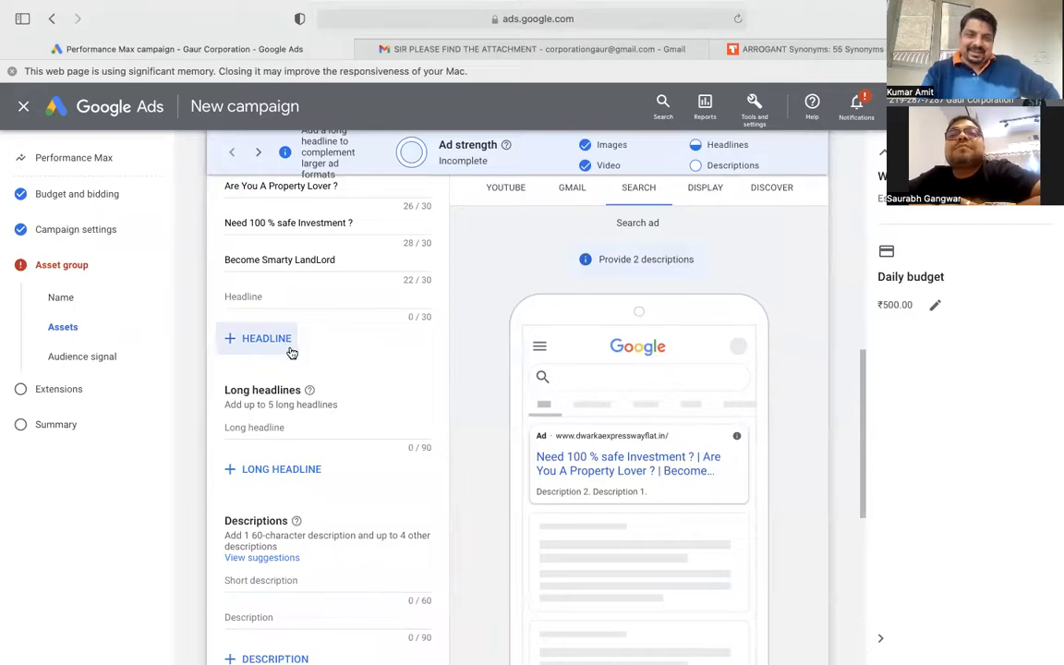
{"action": "scroll", "coordinate": [342, 444], "scroll_direction": "down", "scroll_amount": 2}
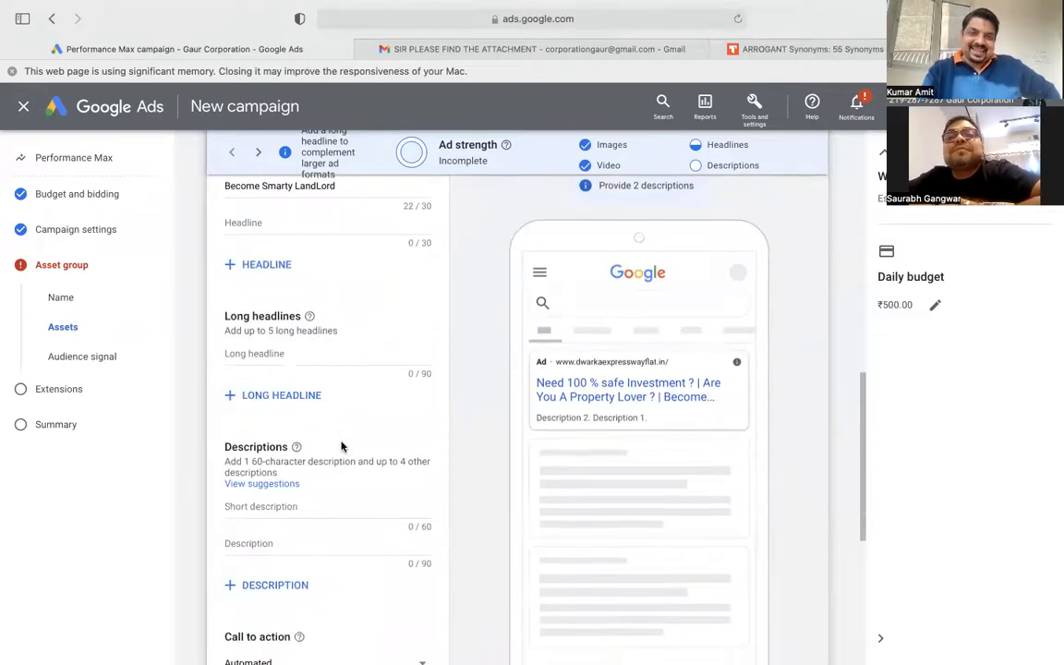
Enter "Only for LUXURY LOVING PEOPLE have a chance to get a Luxury Beautiful Home in Gurgaon" as the first long headline
{"action": "left_click", "coordinate": [261, 360]}
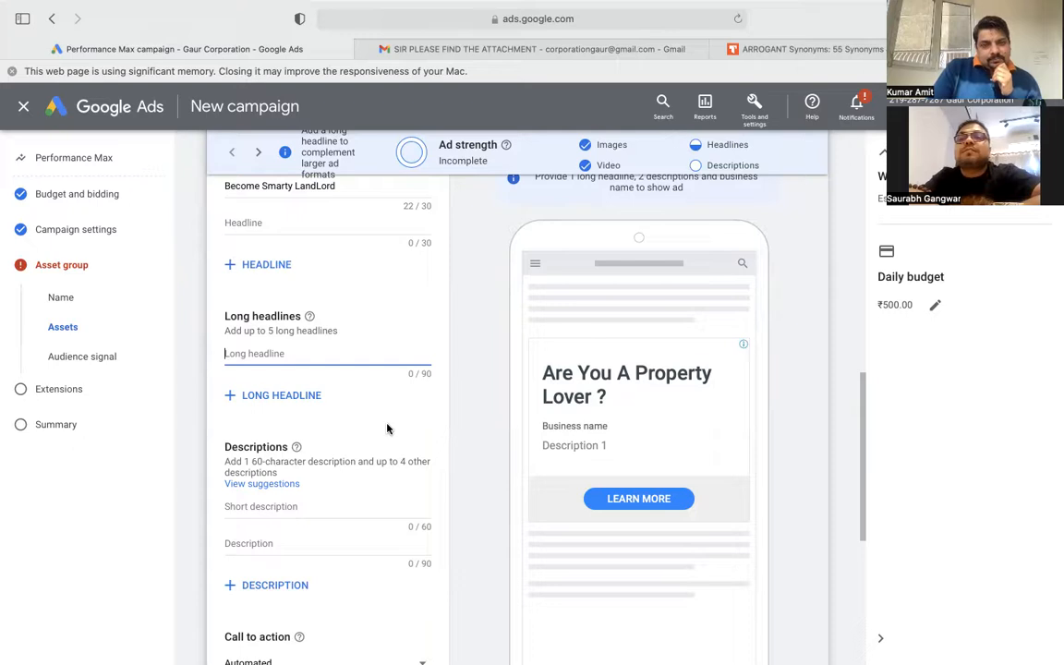
{"action": "scroll", "coordinate": [331, 406], "scroll_direction": "up", "scroll_amount": 1}
{"action": "scroll", "coordinate": [331, 406], "scroll_direction": "up", "scroll_amount": 2}
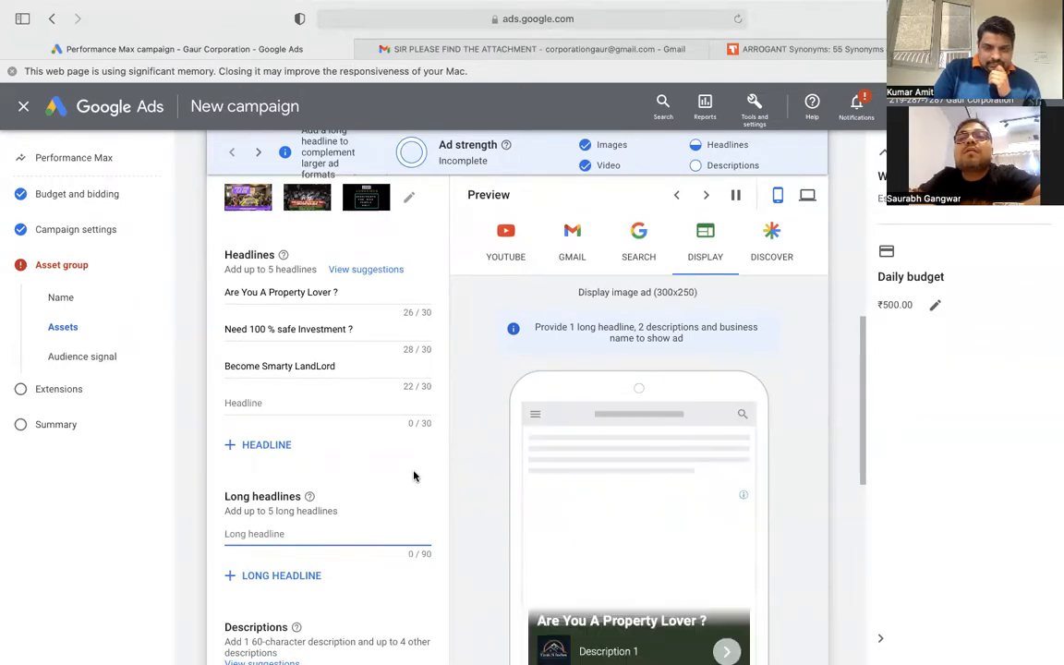
{"action": "scroll", "coordinate": [413, 476], "scroll_direction": "down", "scroll_amount": 2}
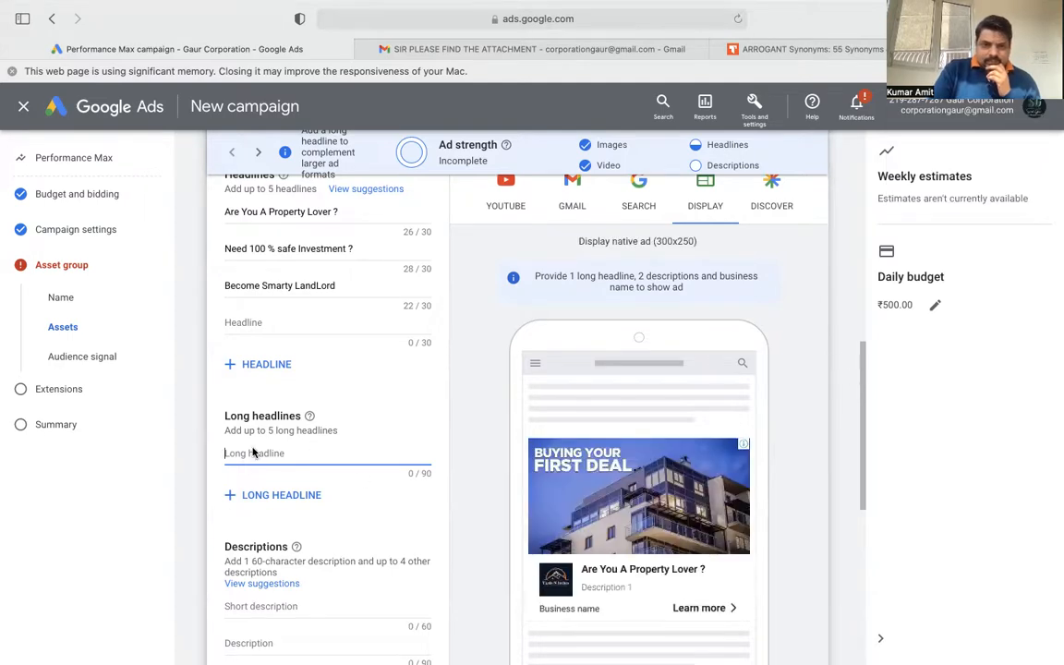
{"action": "key", "text": "super+v"}
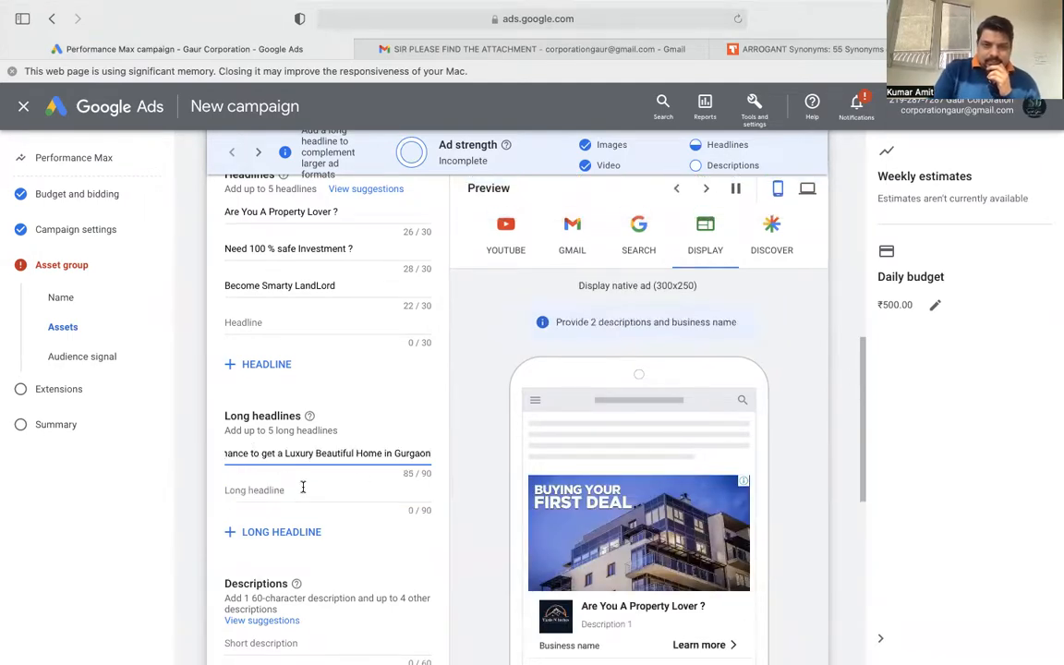
{"action": "left_click", "coordinate": [298, 491]}
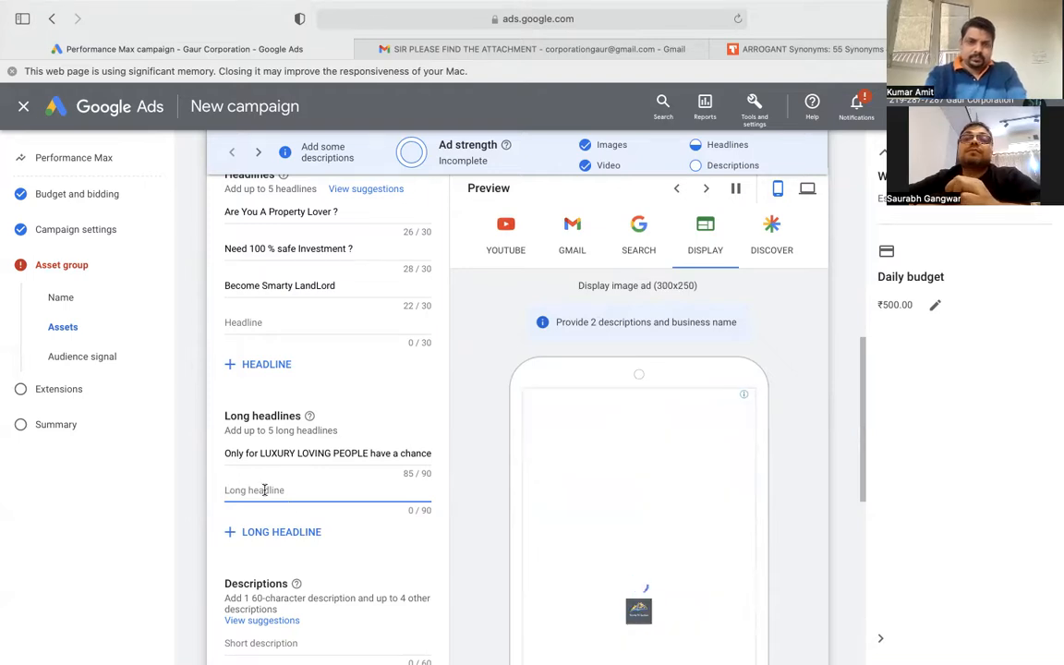
Enter a second long headline starting "THINKING OF BUYING OR SELLING YOUR HOME" and ending "the care and guidance for deserve. Contact Us"
{"action": "scroll", "coordinate": [301, 482], "scroll_direction": "down", "scroll_amount": 2}
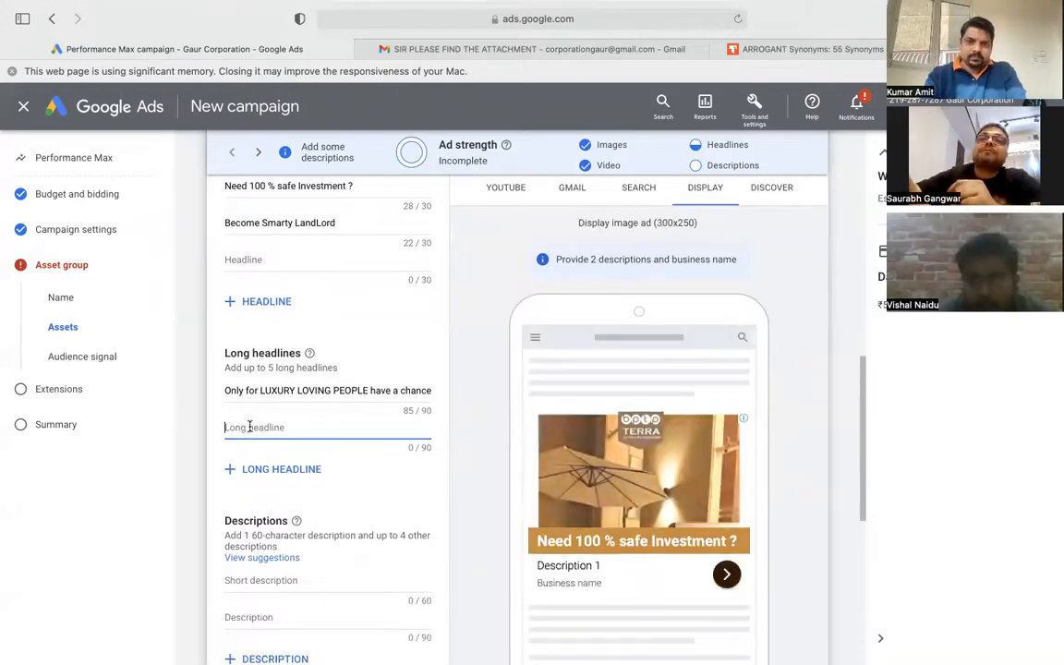
{"action": "type", "text": "...et the care and guidance for deserve. Contact Us"}
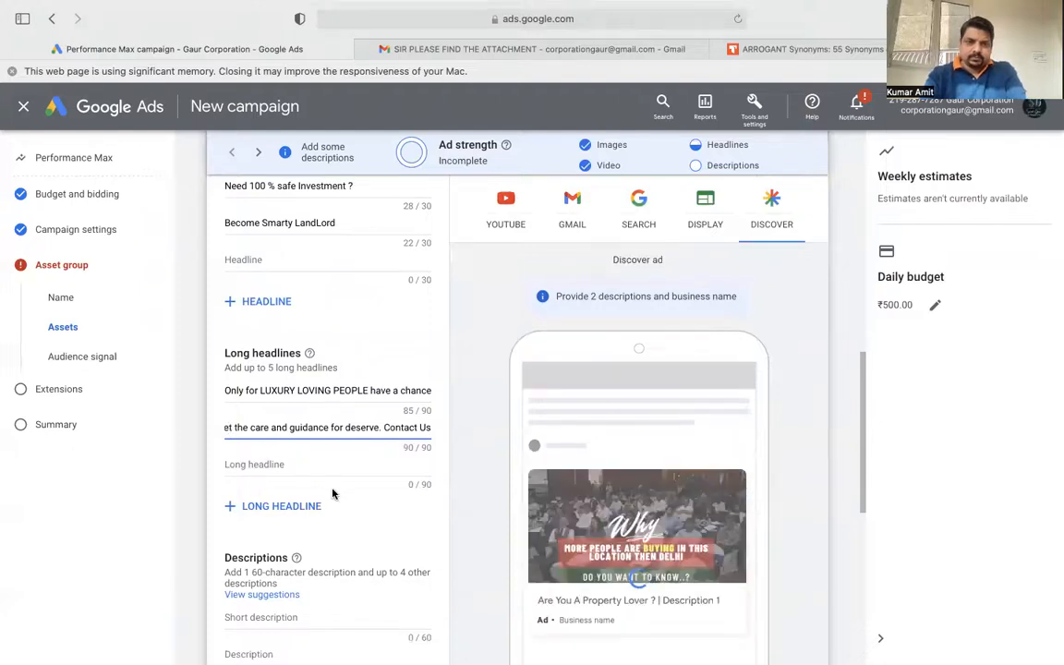
Enter "Beautiful environments where people can experience a harmonious life with family & friends" as the third long headline
{"action": "left_click", "coordinate": [270, 461]}
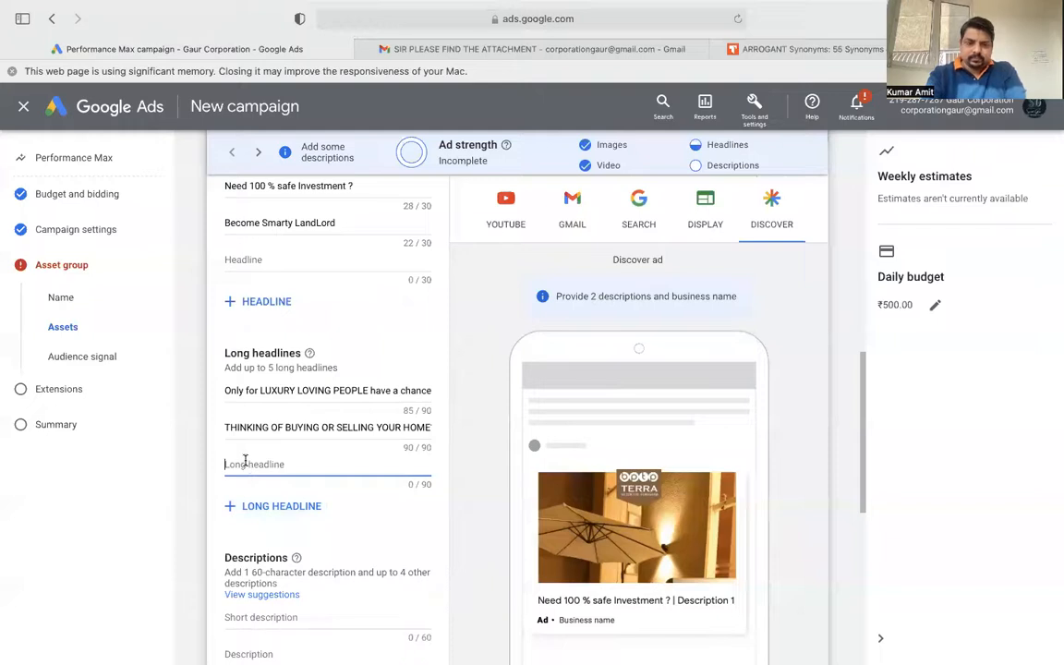
{"action": "type", "text": "Beautiful environments where people can experience a harmonious life with family & friends"}
{"action": "left_click", "coordinate": [292, 501]}
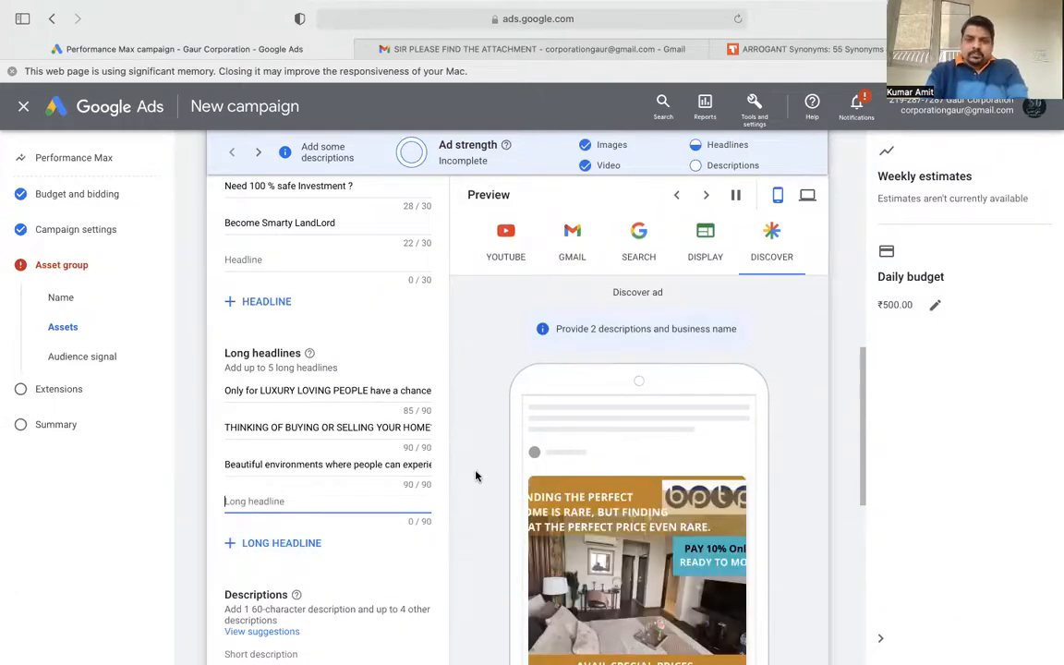
Reword the second headline to "Need All In One Investment ?"
{"action": "scroll", "coordinate": [393, 563], "scroll_direction": "down", "scroll_amount": 3}
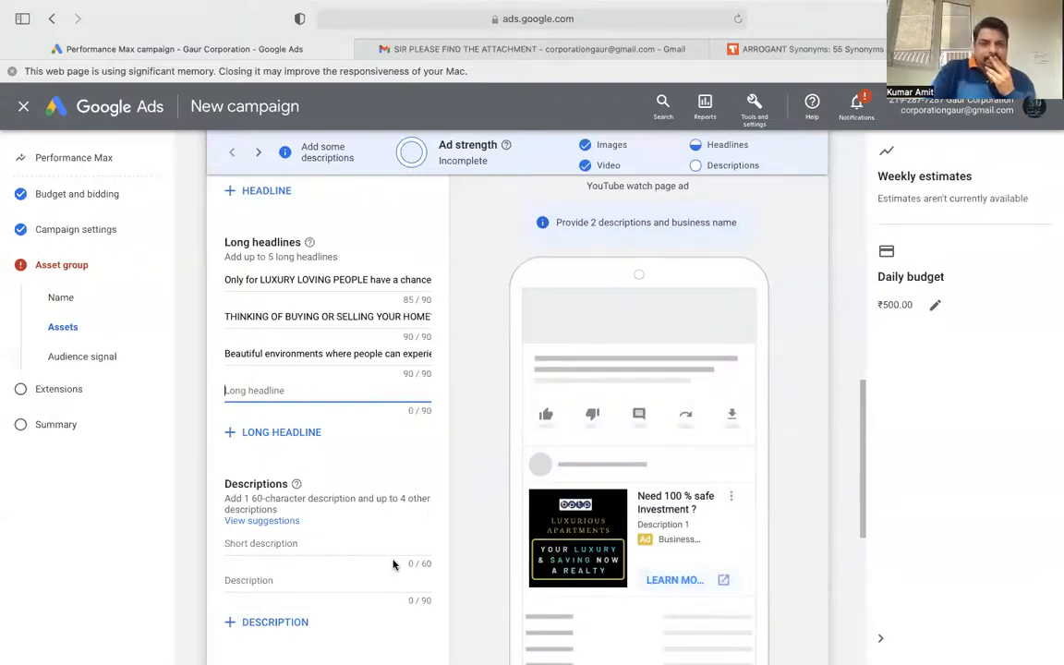
{"action": "scroll", "coordinate": [366, 473], "scroll_direction": "up", "scroll_amount": 5}
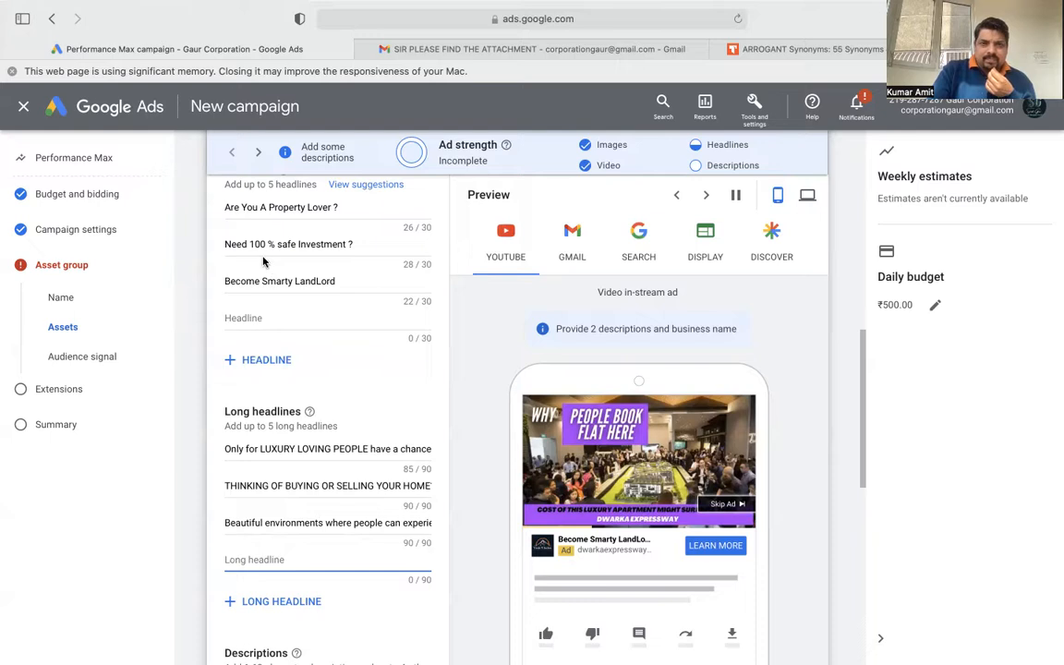
{"action": "left_click_drag", "start_coordinate": [297, 244], "coordinate": [250, 242]}
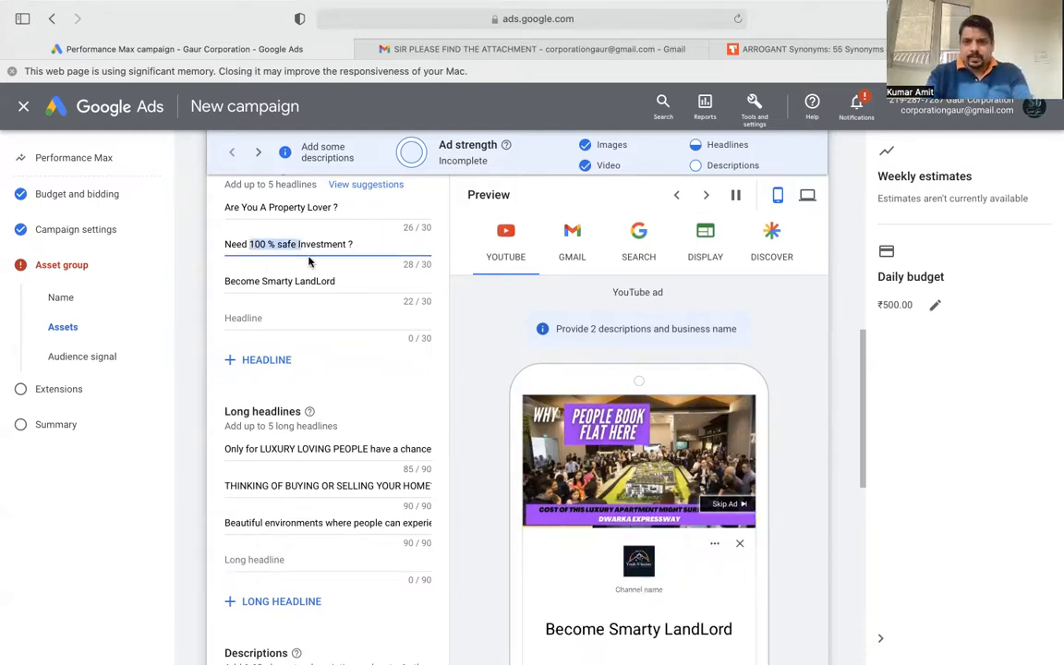
{"action": "key", "text": "BackSpace"}
{"action": "type", "text": "All I"}
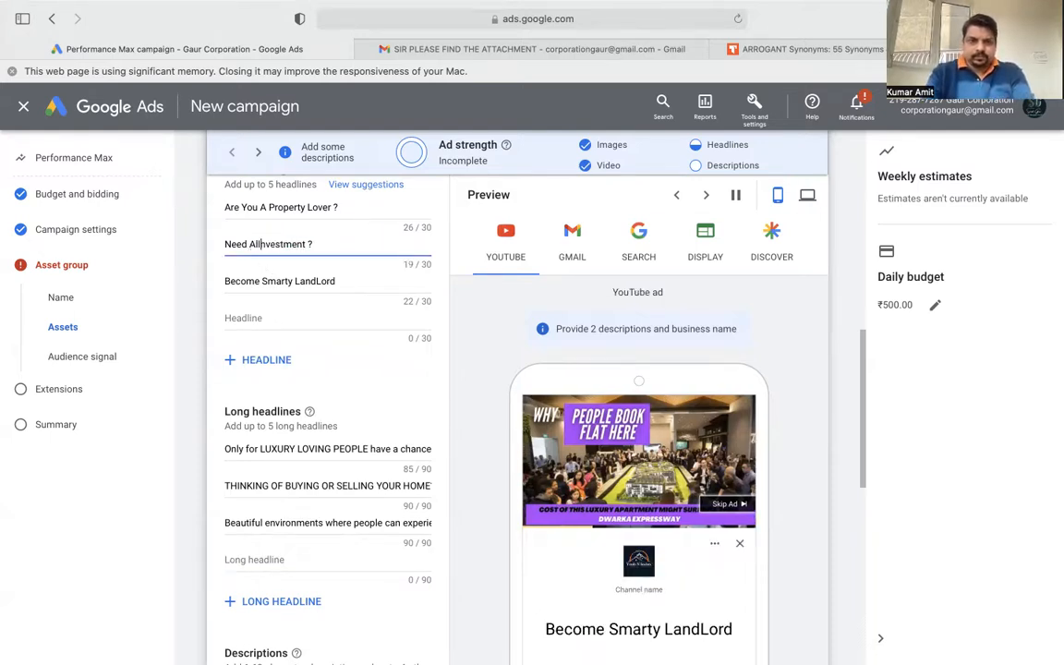
{"action": "type", "text": "n One "}
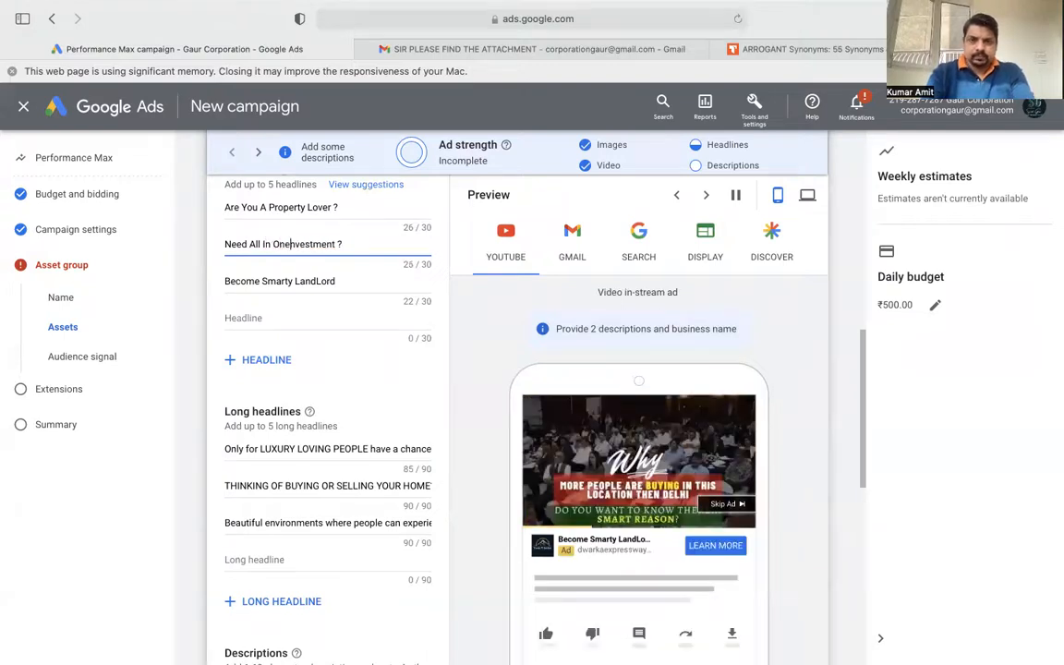
{"action": "type", "text": "I"}
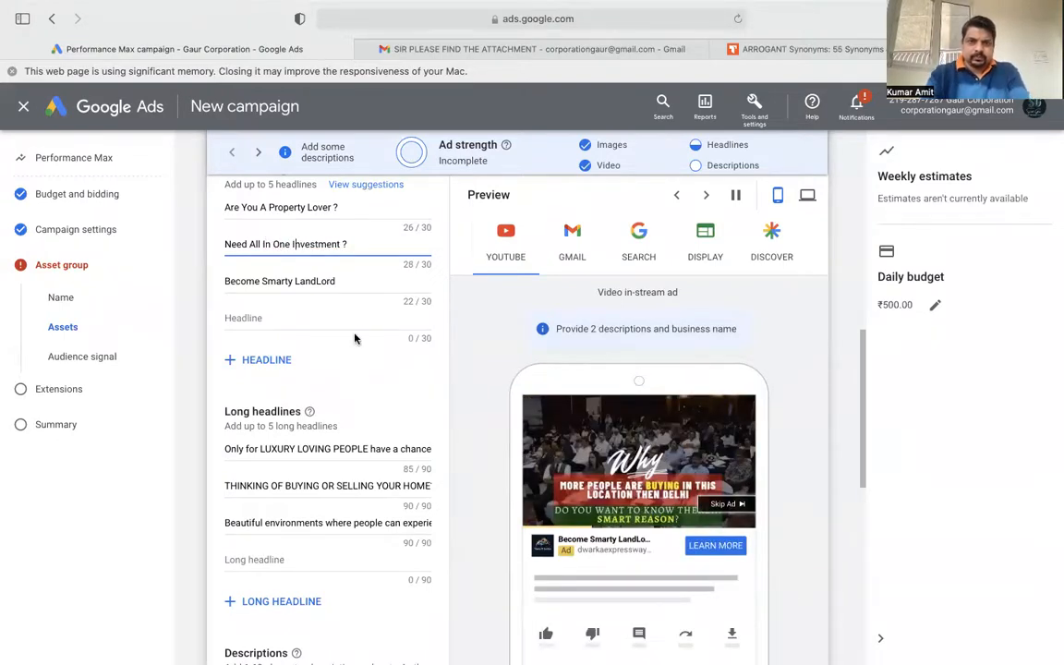
Paste the fourth long headline and cut its ending so it reads "To get rid of those annoying Late Delivery Projects by Other builders"
{"action": "scroll", "coordinate": [349, 511], "scroll_direction": "down", "scroll_amount": 3}
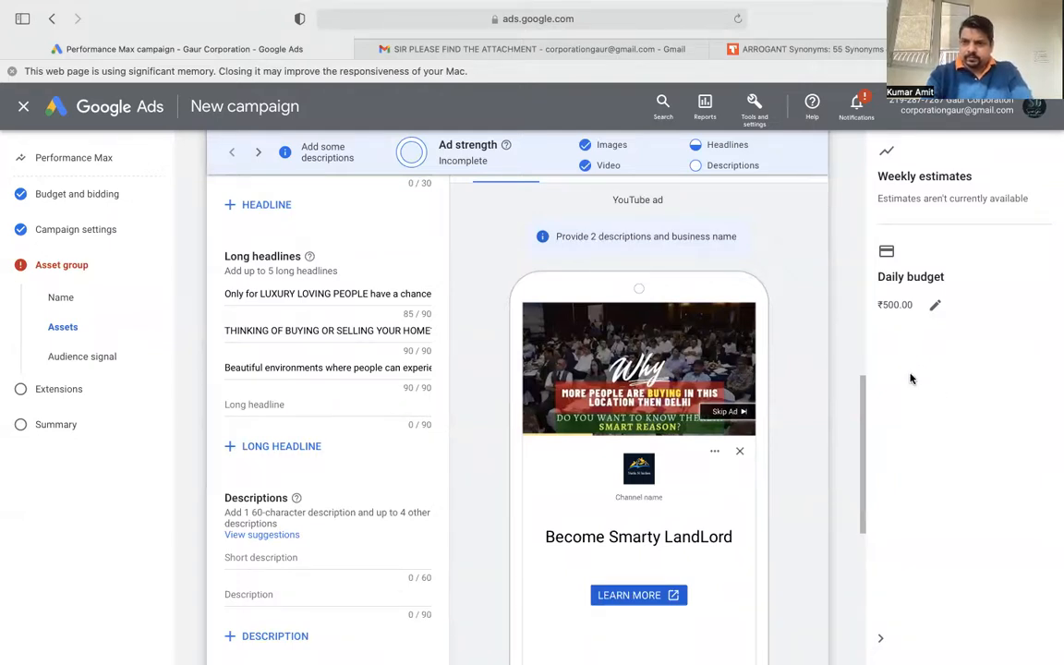
{"action": "left_click", "coordinate": [262, 407]}
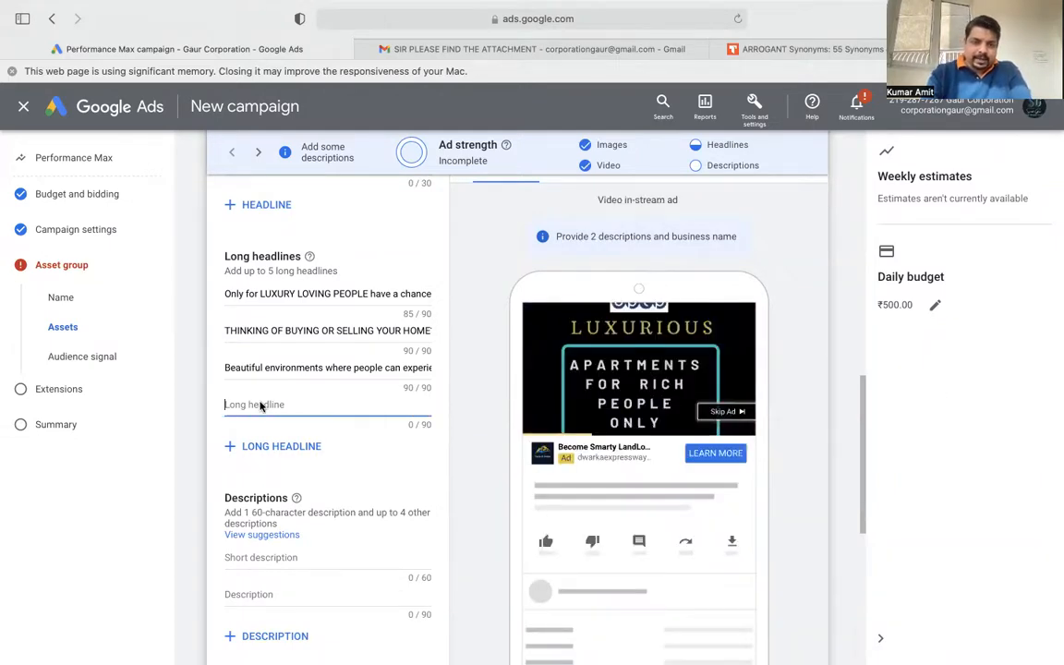
{"action": "key", "text": "super+v"}
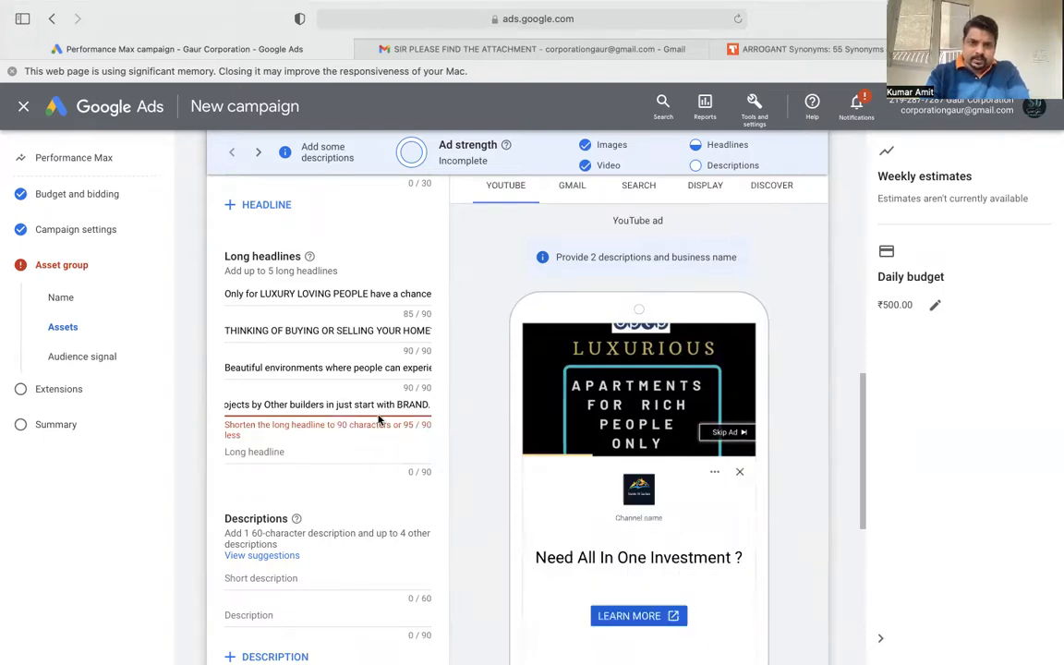
{"action": "double_click", "coordinate": [334, 406]}
{"action": "left_click_drag", "start_coordinate": [404, 409], "coordinate": [446, 413]}
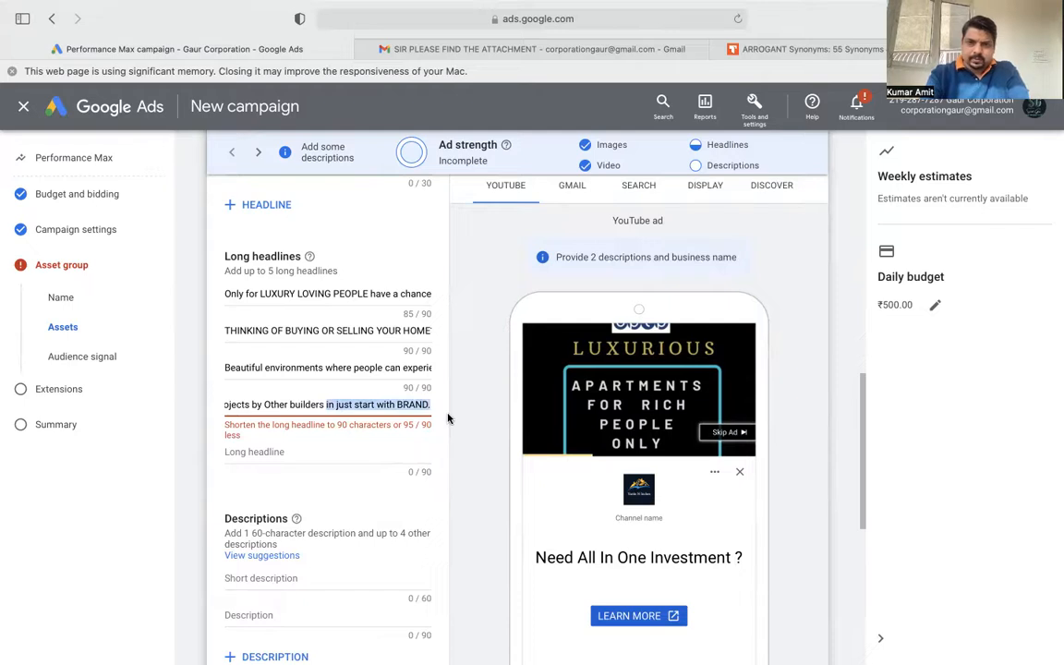
{"action": "right_click", "coordinate": [402, 406]}
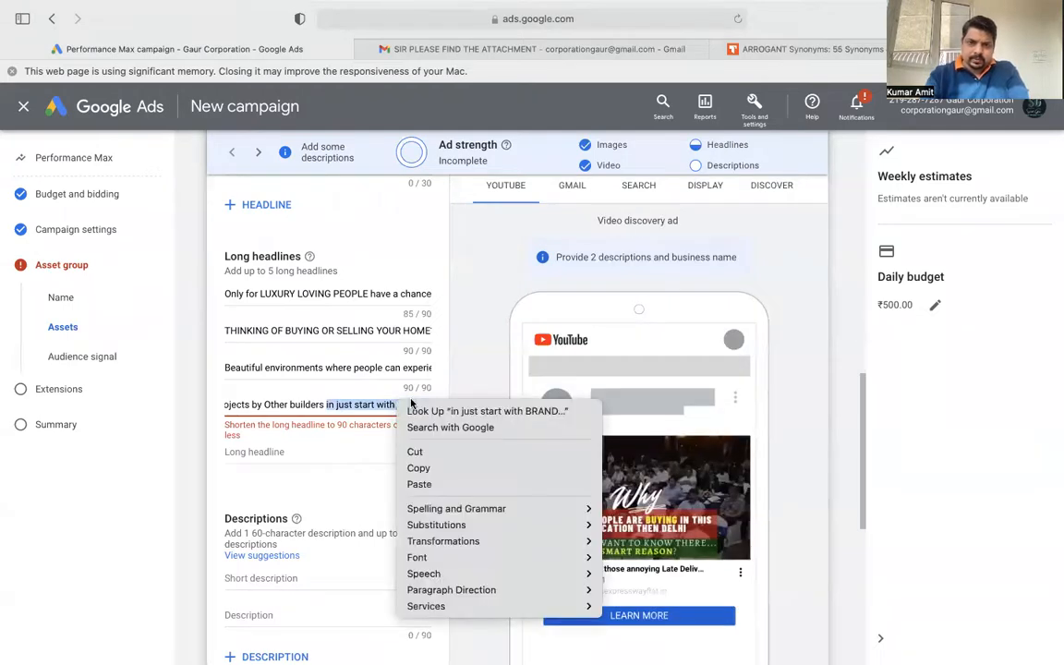
{"action": "left_click", "coordinate": [418, 451]}
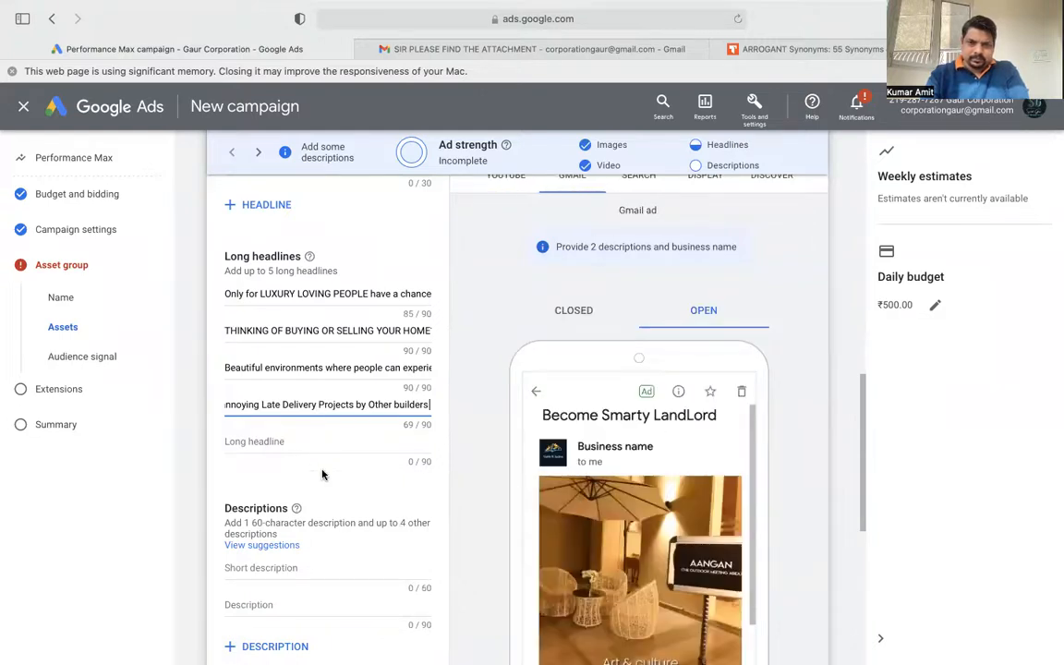
Review the remaining long headline, description, call to action and business name fields of the asset group
{"action": "scroll", "coordinate": [322, 474], "scroll_direction": "down", "scroll_amount": 2}
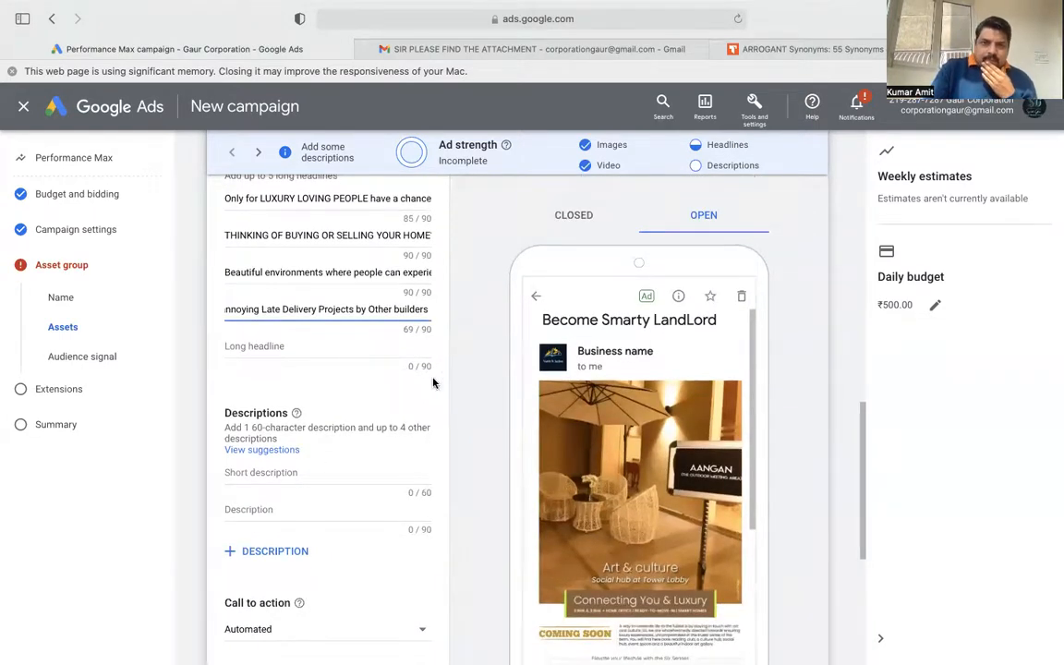
{"action": "scroll", "coordinate": [388, 384], "scroll_direction": "up", "scroll_amount": 2}
{"action": "scroll", "coordinate": [323, 374], "scroll_direction": "down", "scroll_amount": 2}
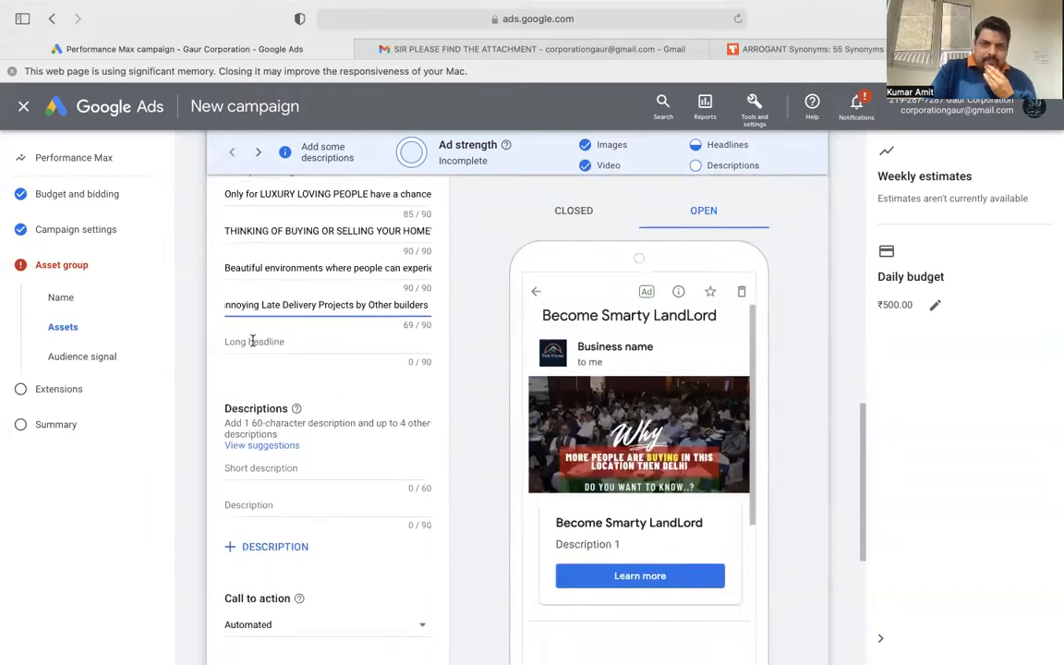
{"action": "left_click", "coordinate": [252, 341]}
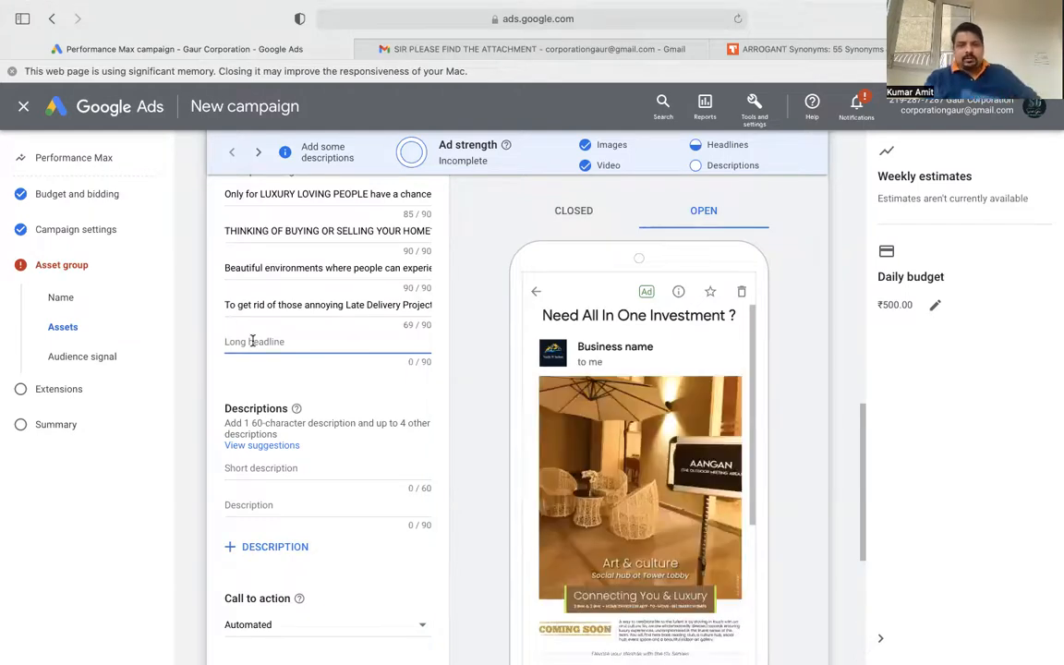
{"action": "scroll", "coordinate": [287, 421], "scroll_direction": "down", "scroll_amount": 5}
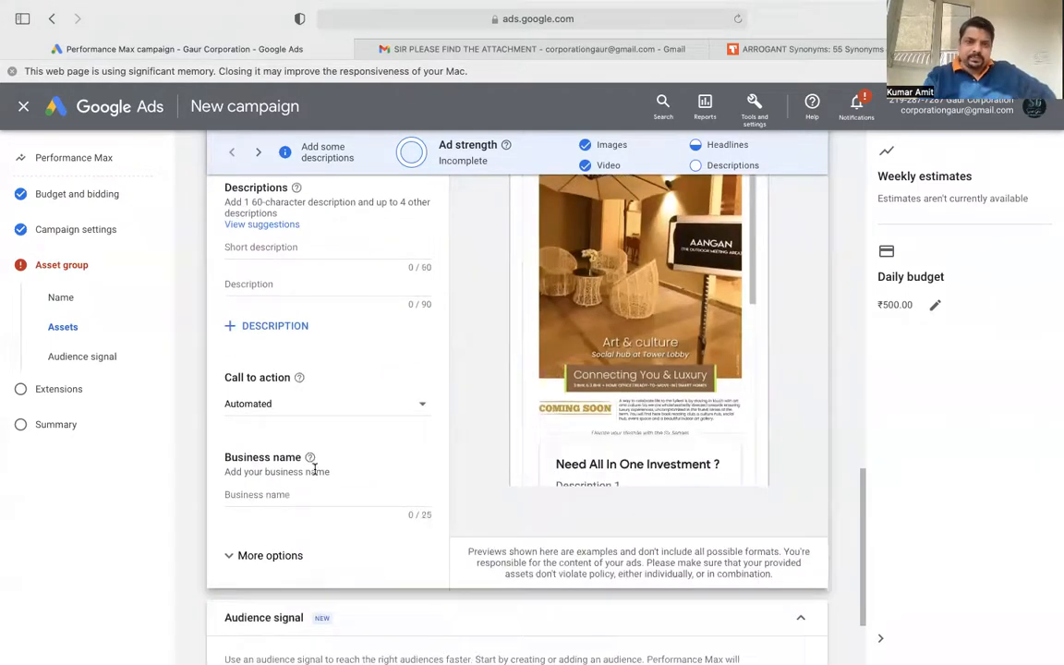
{"action": "scroll", "coordinate": [314, 468], "scroll_direction": "up", "scroll_amount": 3}
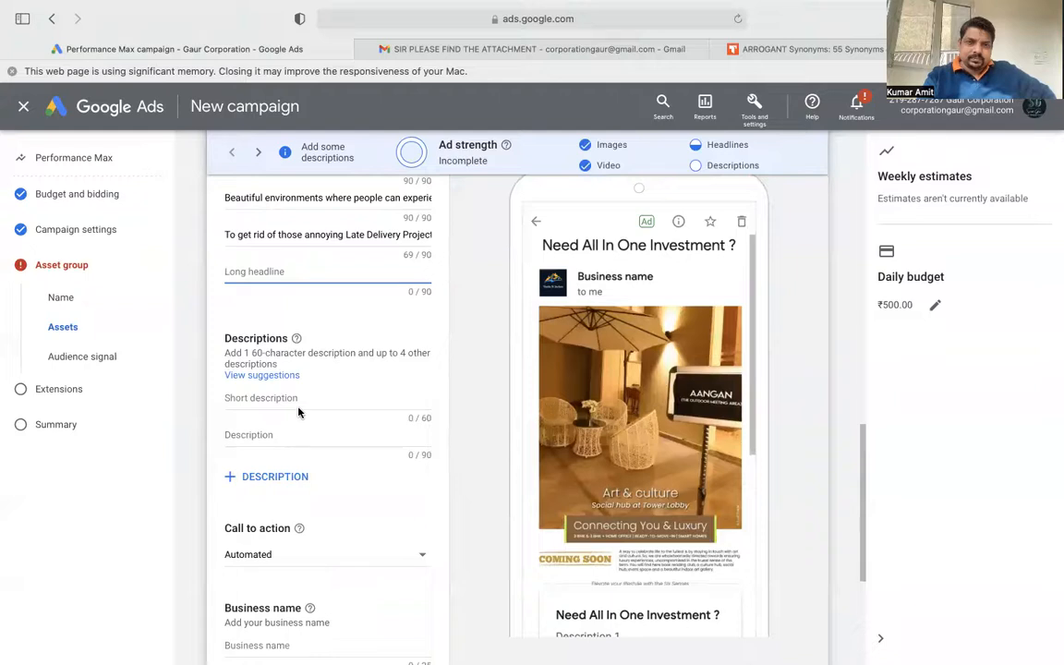
{"action": "left_click", "coordinate": [271, 393]}
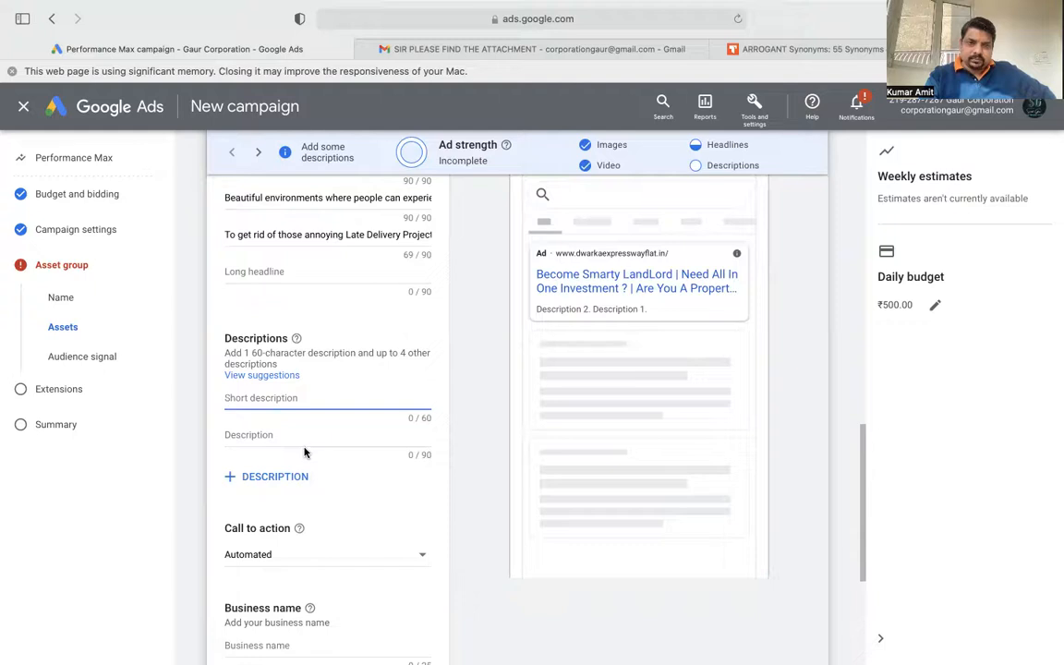
Look through the call to action options and set the asset group's call to action to Sign up
{"action": "scroll", "coordinate": [306, 447], "scroll_direction": "down", "scroll_amount": 3}
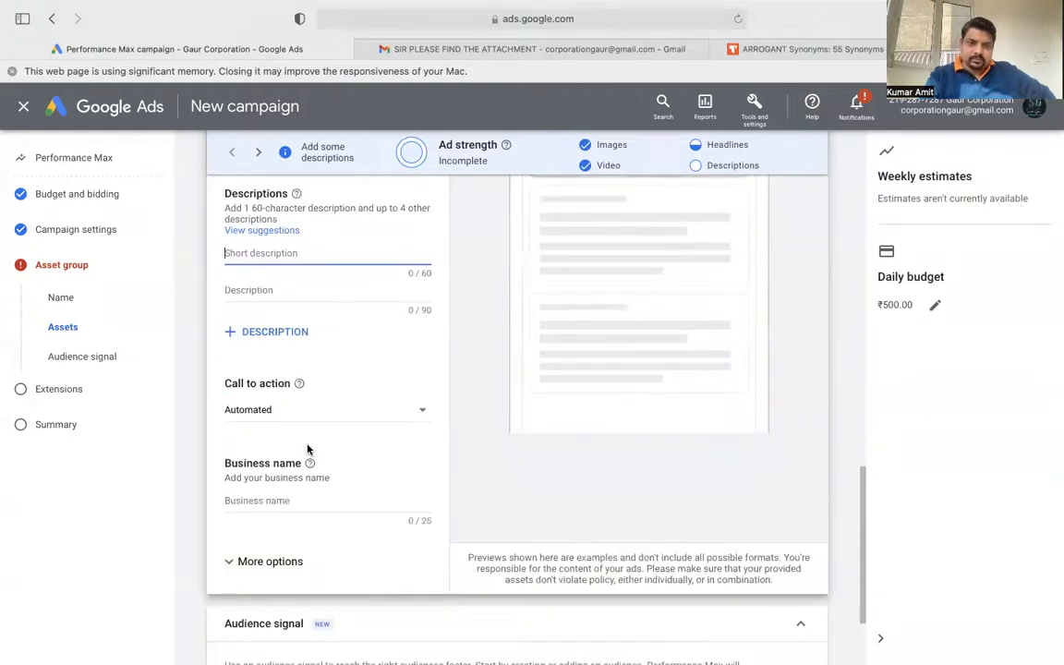
{"action": "left_click", "coordinate": [349, 415]}
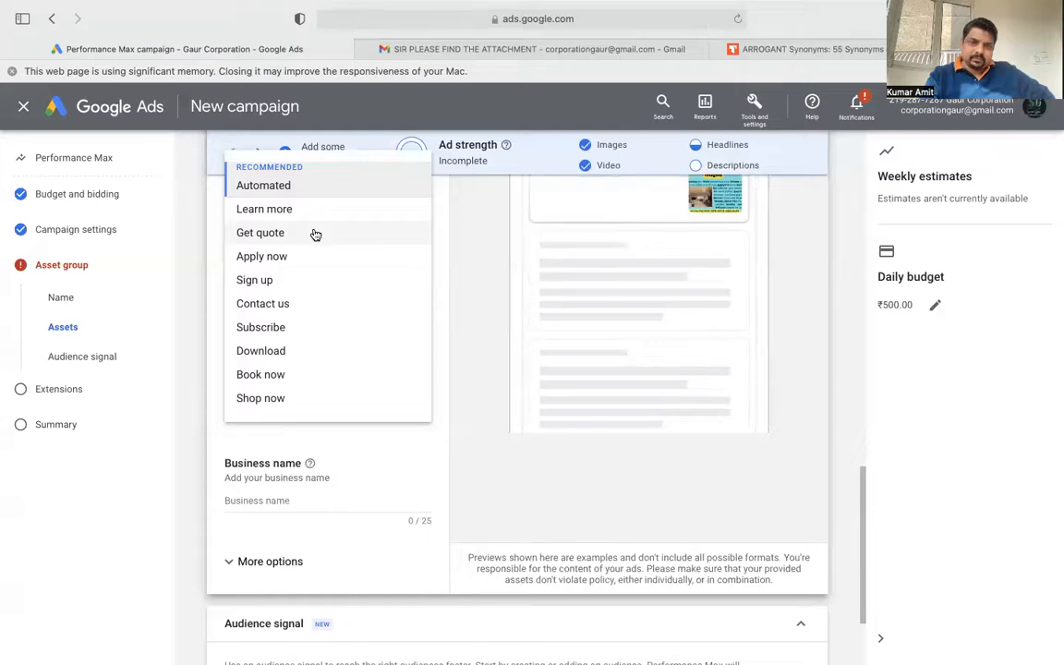
{"action": "left_click", "coordinate": [303, 190]}
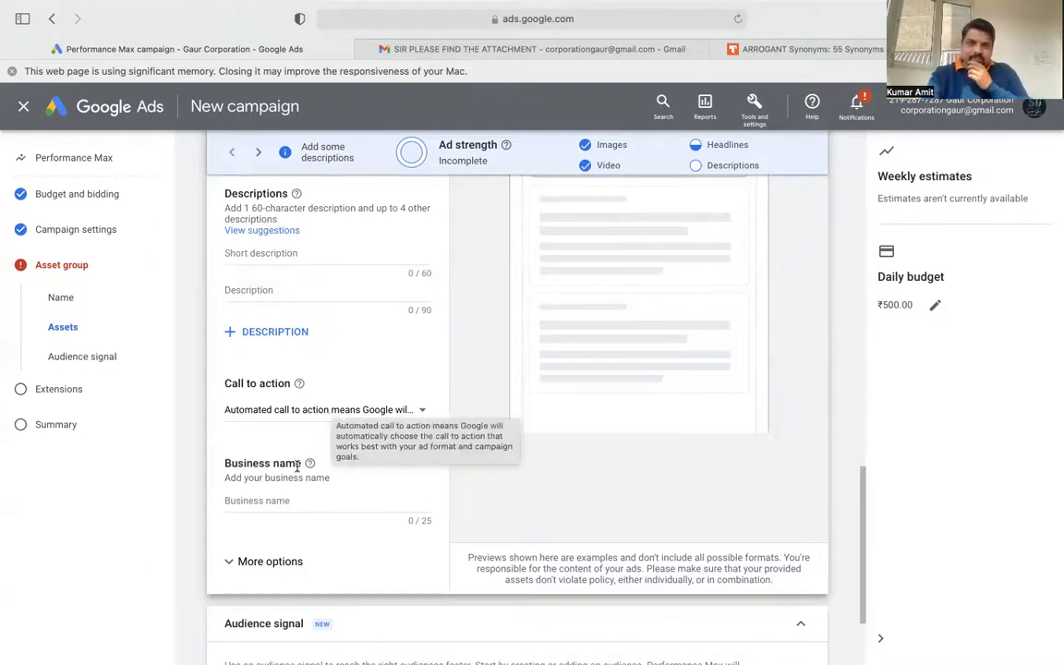
{"action": "left_click", "coordinate": [391, 410]}
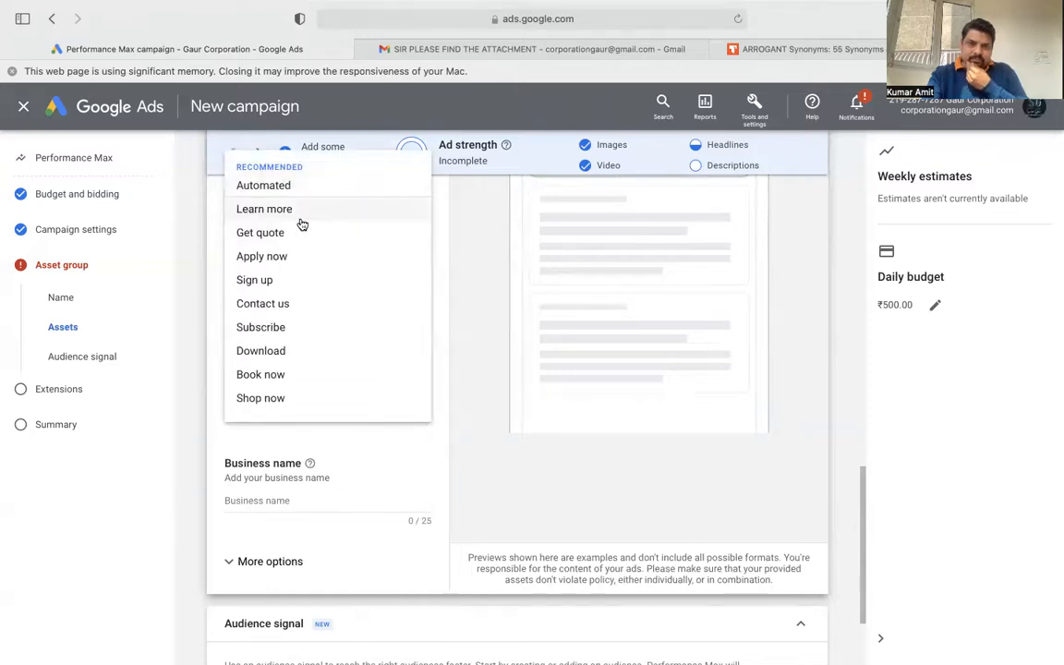
{"action": "left_click", "coordinate": [268, 280]}
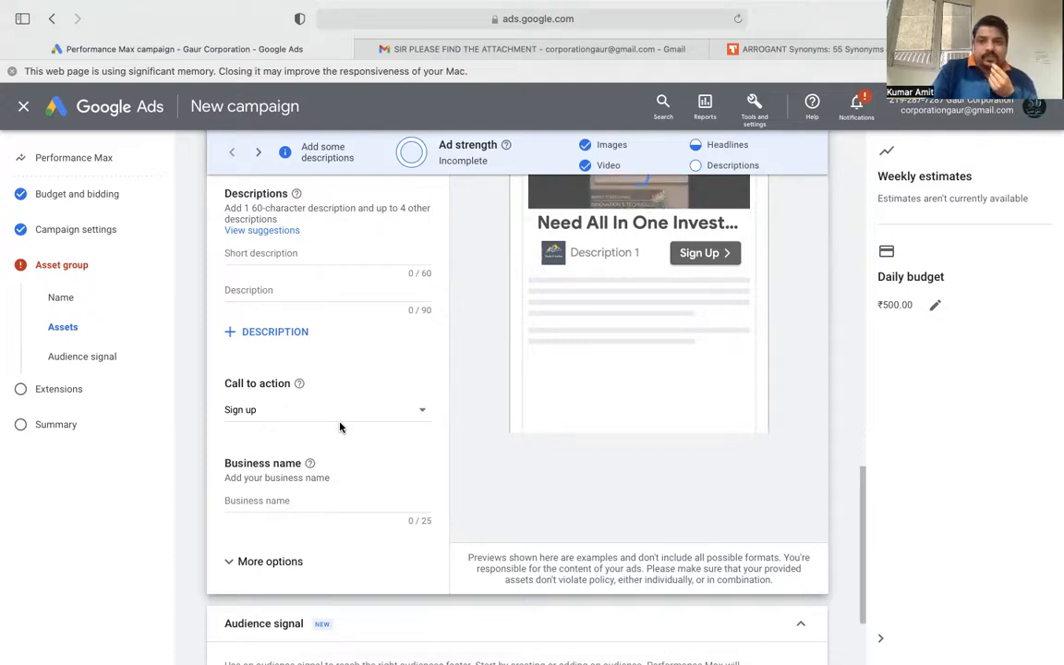
Enter "Smart People Love LUXURY Living Do You Love Luxury" as the short description
{"action": "left_click", "coordinate": [286, 499]}
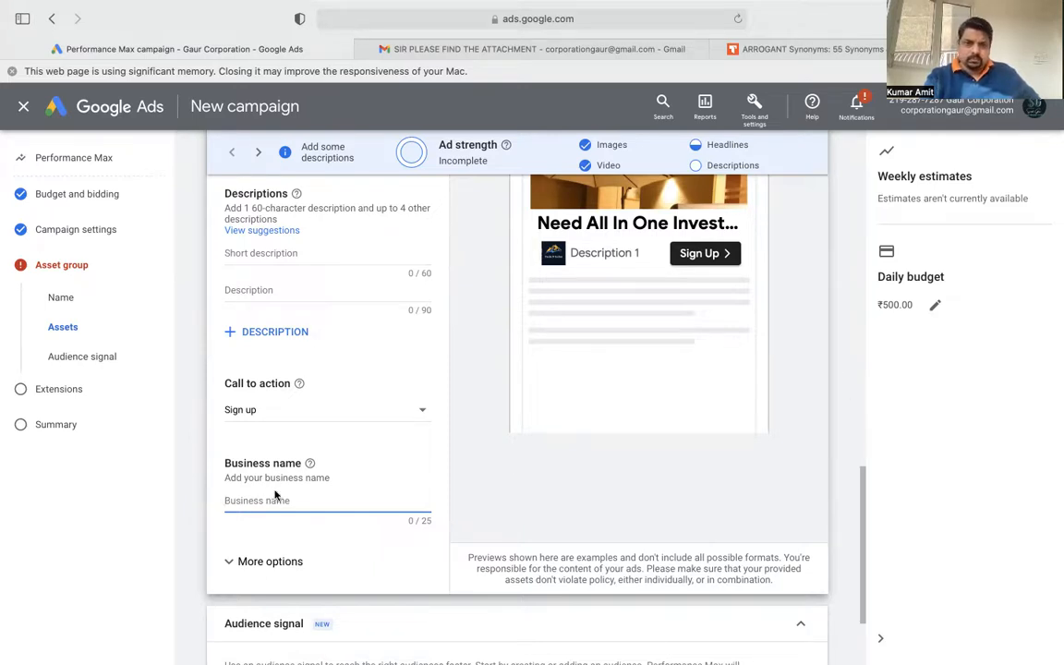
{"action": "scroll", "coordinate": [268, 355], "scroll_direction": "up", "scroll_amount": 1}
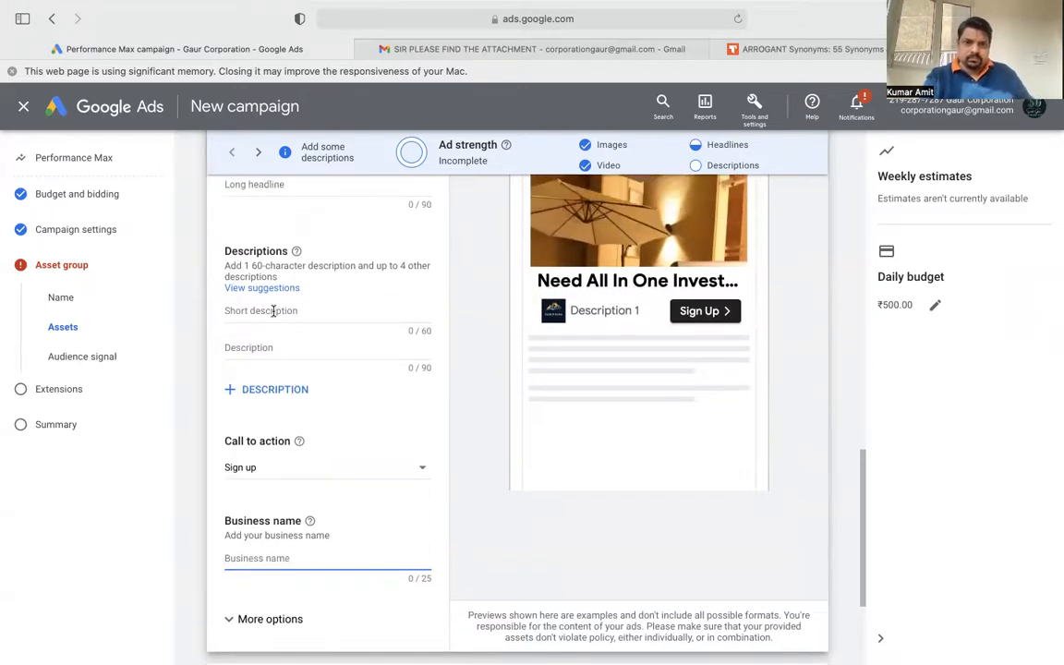
{"action": "left_click", "coordinate": [273, 312]}
{"action": "key", "text": "super+v"}
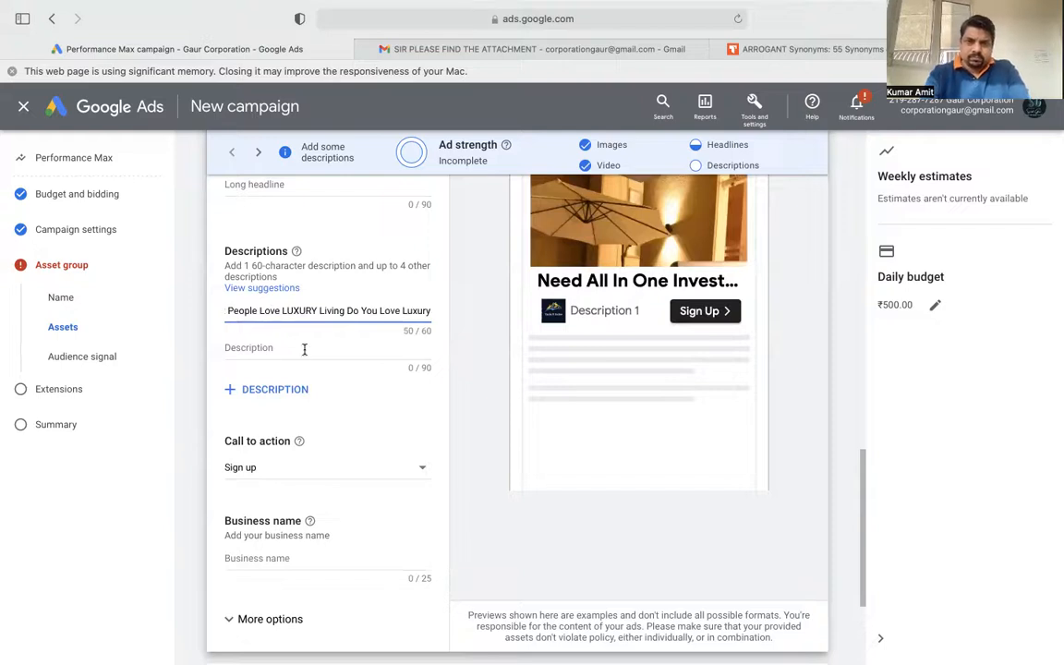
{"action": "left_click", "coordinate": [261, 349]}
{"action": "scroll", "coordinate": [261, 349], "scroll_direction": "up", "scroll_amount": 3}
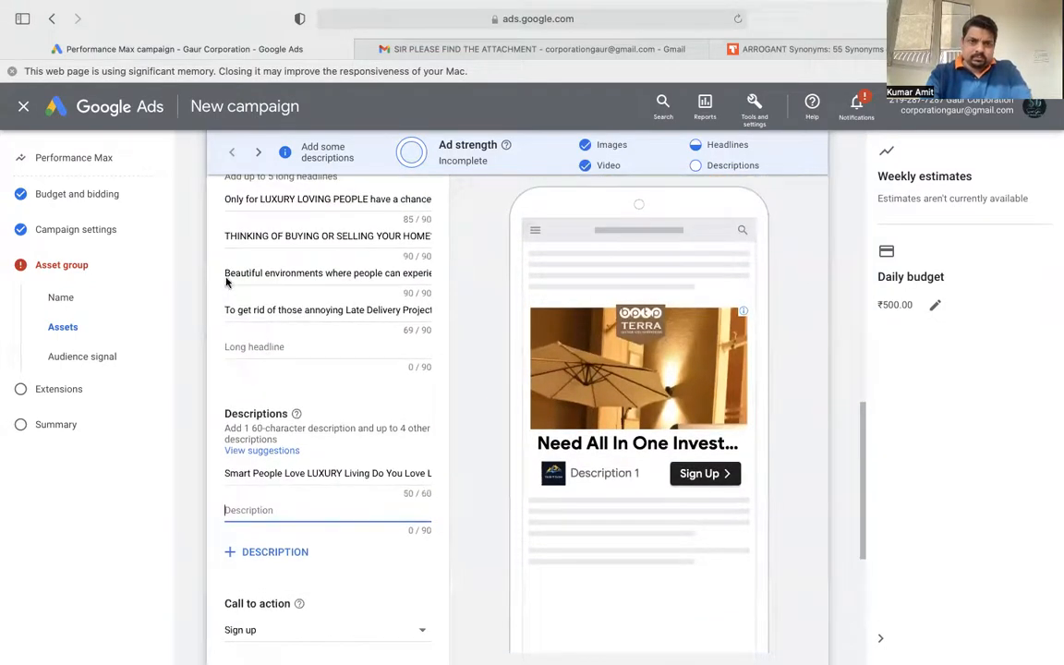